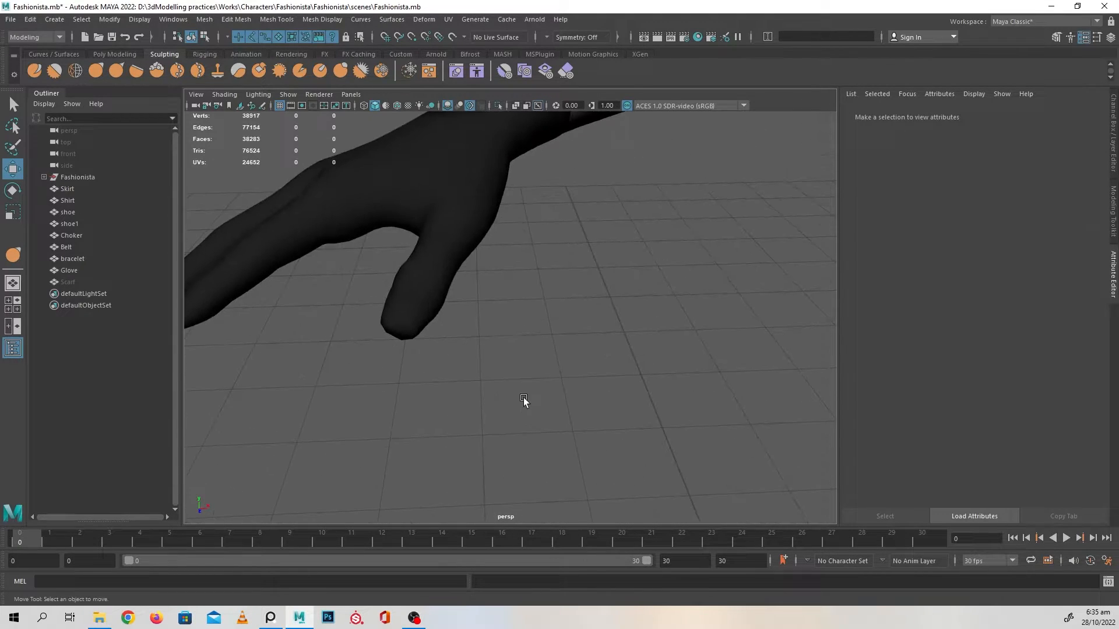
- Examine the dressed character from several angles, from the head and upper body down to the skirt hem
{"action": "right_click_drag", "start_coordinate": [435, 359], "coordinate": [390, 349], "text": "alt"}
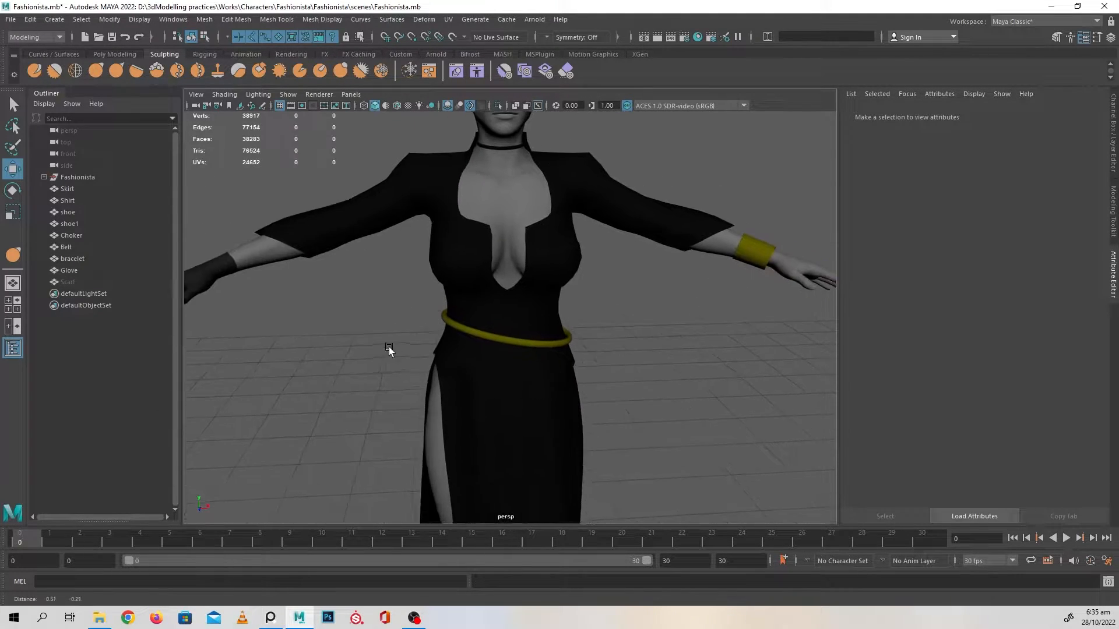
{"action": "left_click_drag", "start_coordinate": [390, 349], "coordinate": [473, 307], "text": "alt"}
{"action": "left_click_drag", "start_coordinate": [539, 390], "coordinate": [491, 339], "text": "alt"}
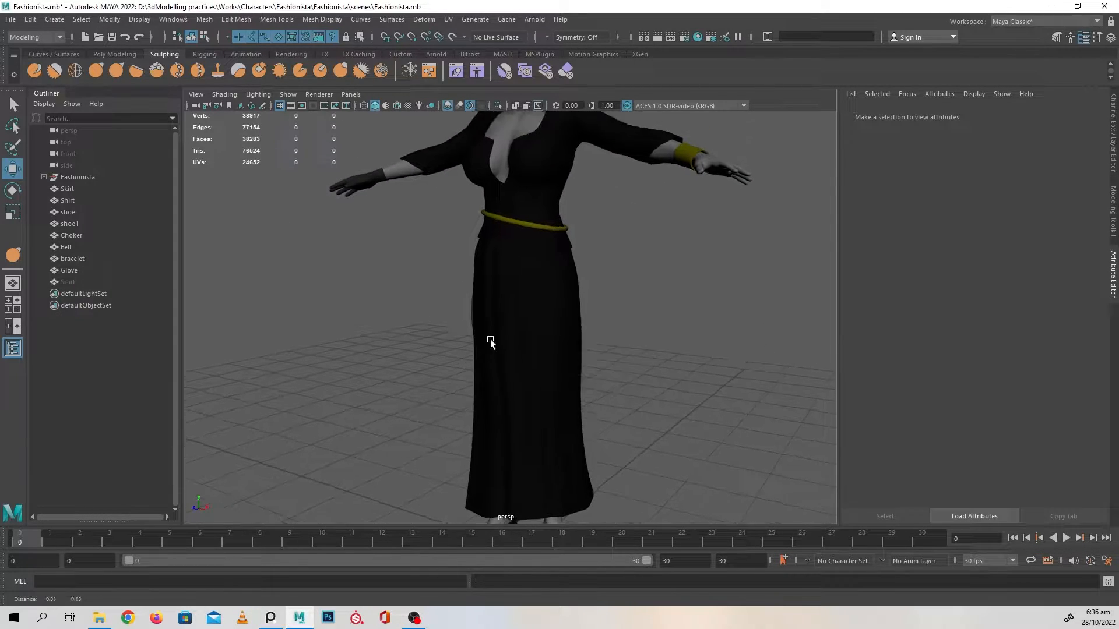
{"action": "middle_click_drag", "start_coordinate": [491, 339], "coordinate": [417, 449], "text": "alt"}
{"action": "right_click_drag", "start_coordinate": [417, 448], "coordinate": [534, 445], "text": "alt"}
{"action": "left_click_drag", "start_coordinate": [533, 446], "coordinate": [554, 391], "text": "alt"}
{"action": "middle_click_drag", "start_coordinate": [554, 392], "coordinate": [555, 431], "text": "alt"}
{"action": "left_click_drag", "start_coordinate": [555, 432], "coordinate": [494, 419], "text": "alt"}
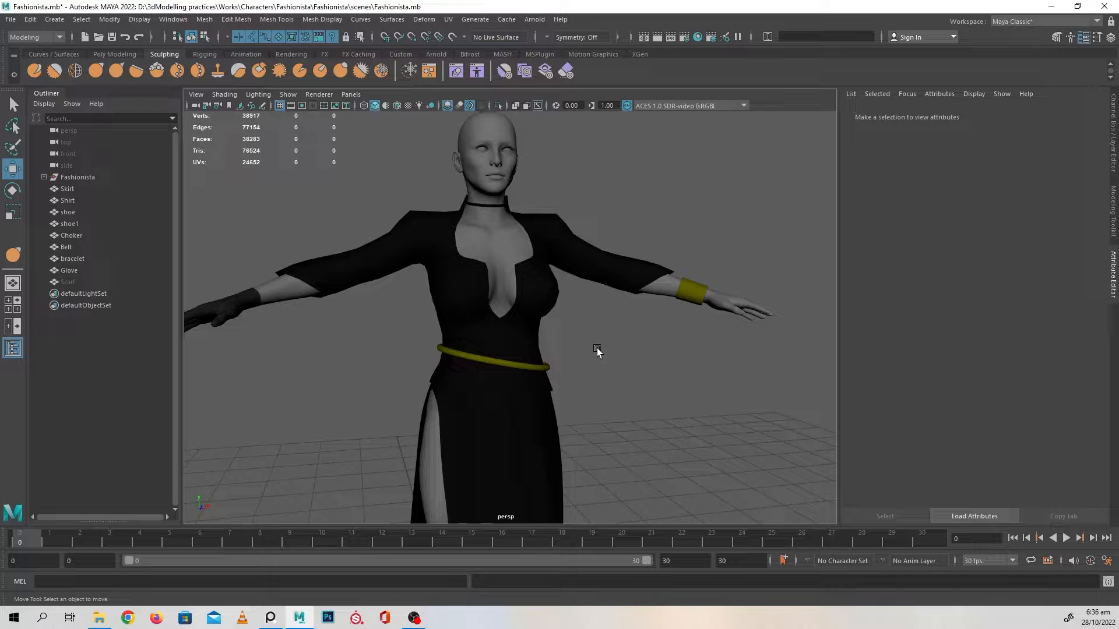
{"action": "left_click_drag", "start_coordinate": [582, 351], "coordinate": [533, 352], "text": "alt"}
{"action": "right_click_drag", "start_coordinate": [534, 352], "coordinate": [499, 404], "text": "alt"}
- Bring up the PureRef reference board and compare the costume artwork with the modelled shirt, belt and skirt
{"action": "left_click", "coordinate": [270, 618]}
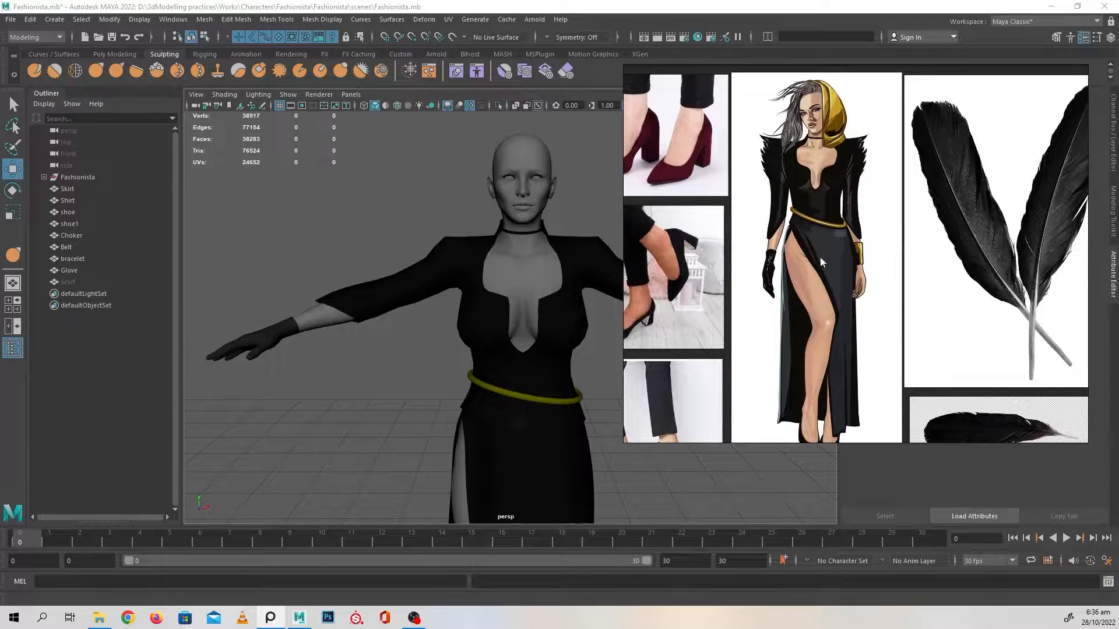
{"action": "left_click_drag", "start_coordinate": [572, 225], "coordinate": [519, 215], "text": "alt"}
{"action": "middle_click_drag", "start_coordinate": [512, 298], "coordinate": [473, 219], "text": "alt"}
{"action": "right_click_drag", "start_coordinate": [474, 219], "coordinate": [461, 292], "text": "alt"}
{"action": "left_click_drag", "start_coordinate": [460, 292], "coordinate": [408, 302], "text": "alt"}
{"action": "right_click_drag", "start_coordinate": [477, 327], "coordinate": [425, 327], "text": "alt"}
{"action": "middle_click_drag", "start_coordinate": [456, 348], "coordinate": [461, 227], "text": "alt"}
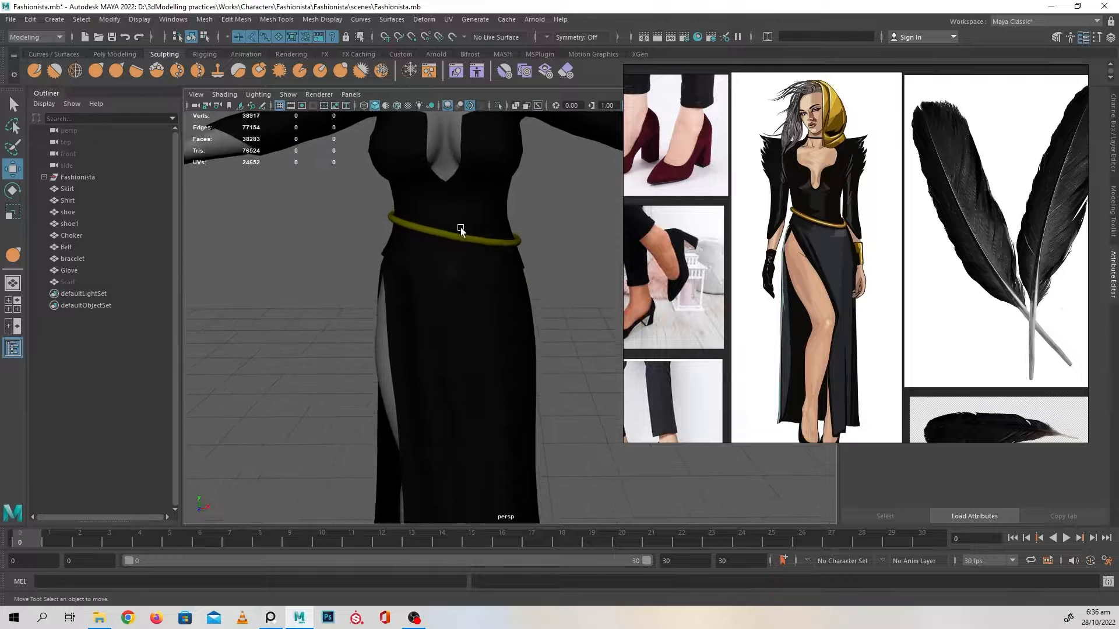
{"action": "right_click_drag", "start_coordinate": [462, 280], "coordinate": [377, 290], "text": "alt"}
{"action": "middle_click_drag", "start_coordinate": [493, 291], "coordinate": [460, 332], "text": "alt"}
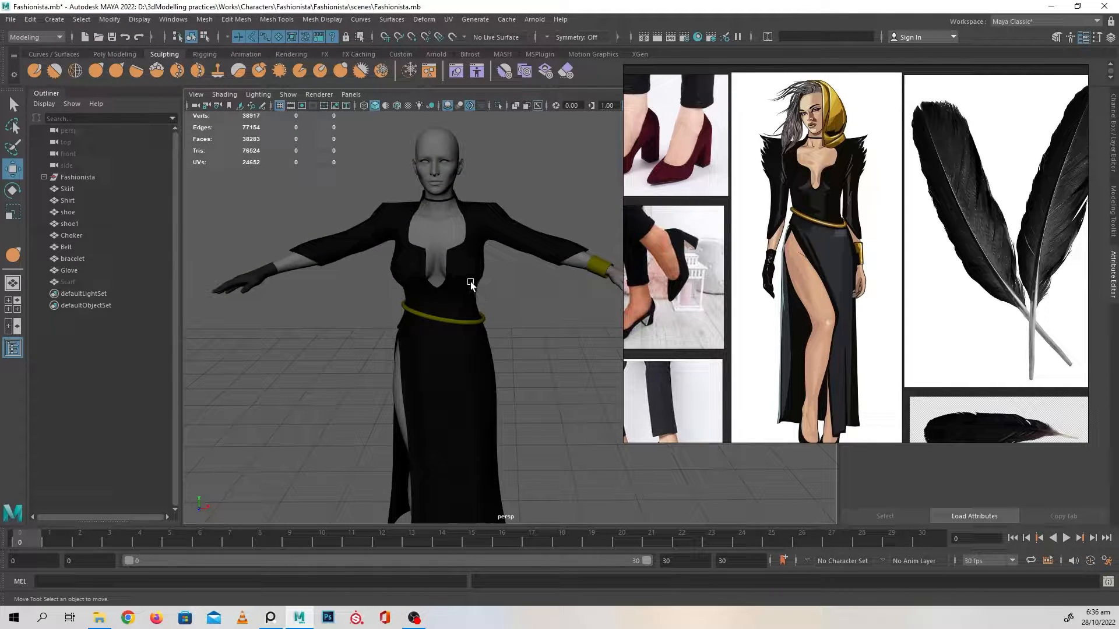
- Assign the existing DressMat material to the shirt, the skirt and both shoes, with the reference board out of the way
{"action": "left_click", "coordinate": [470, 281]}
{"action": "left_click", "coordinate": [473, 348], "text": "shift"}
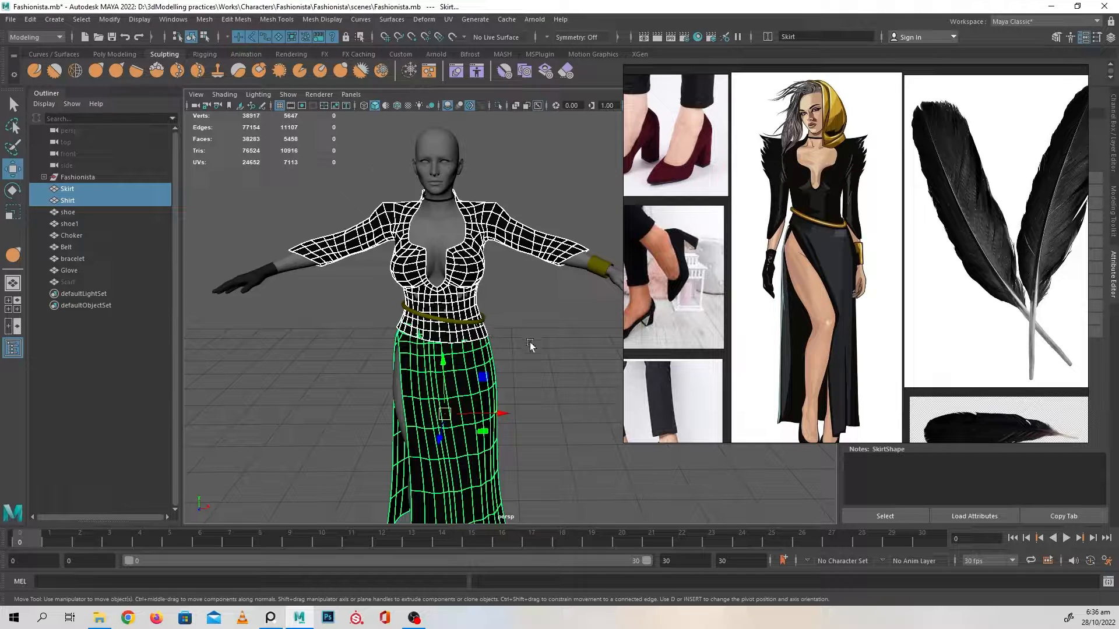
{"action": "middle_click_drag", "start_coordinate": [529, 342], "coordinate": [539, 199], "text": "alt"}
{"action": "left_click", "coordinate": [479, 464], "text": "shift"}
{"action": "left_click", "coordinate": [428, 461], "text": "shift"}
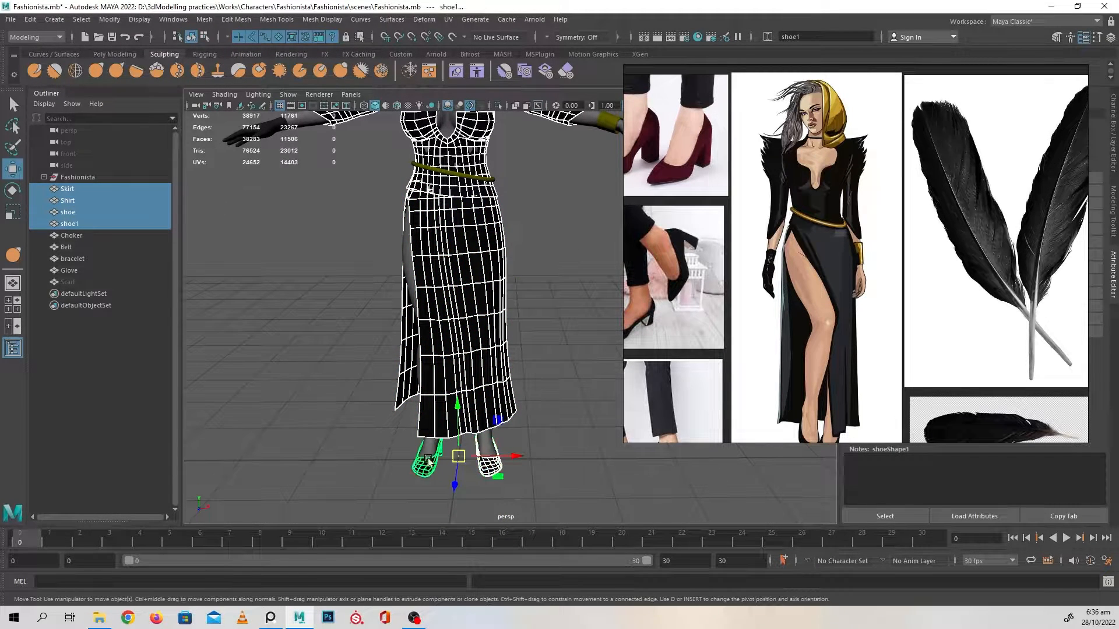
{"action": "right_click_drag", "start_coordinate": [720, 114], "coordinate": [0, 268]}
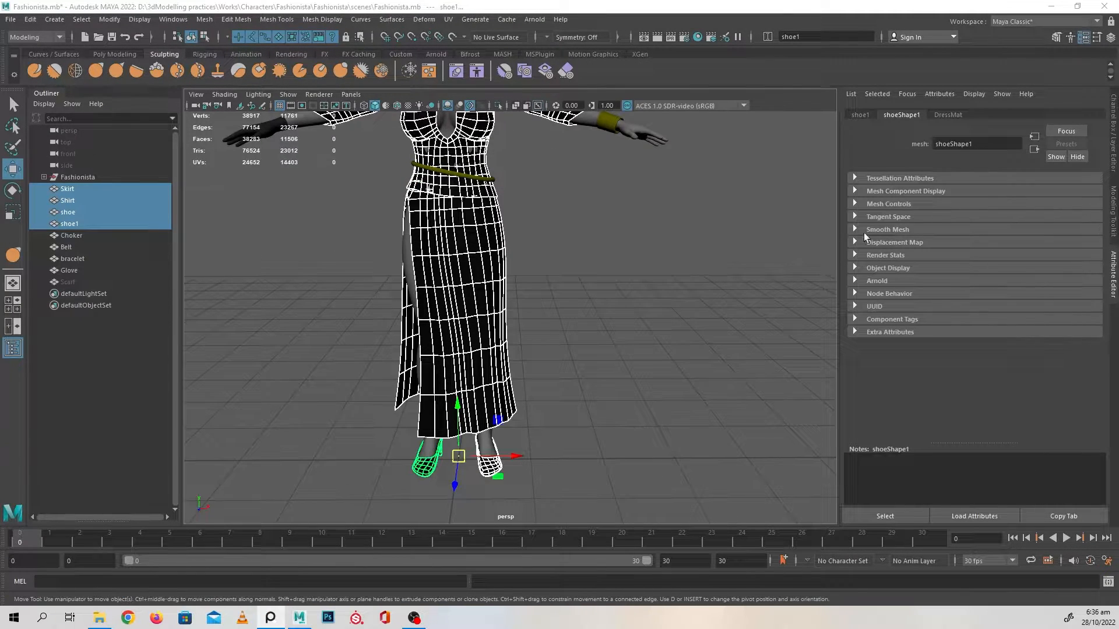
{"action": "right_click", "coordinate": [503, 239]}
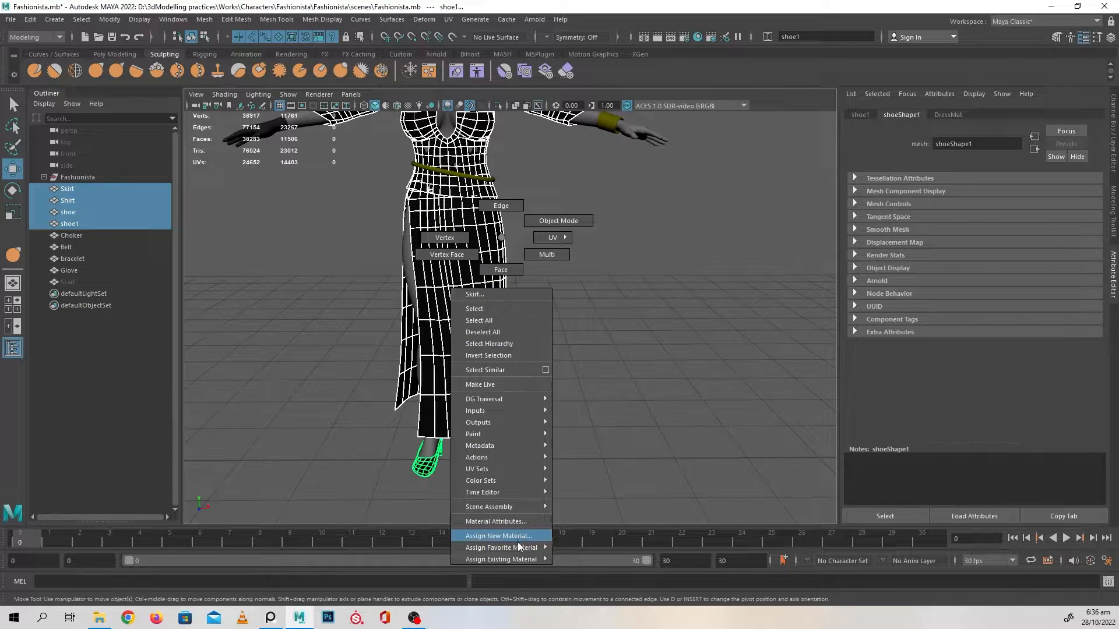
{"action": "mouse_move", "coordinate": [524, 557]}
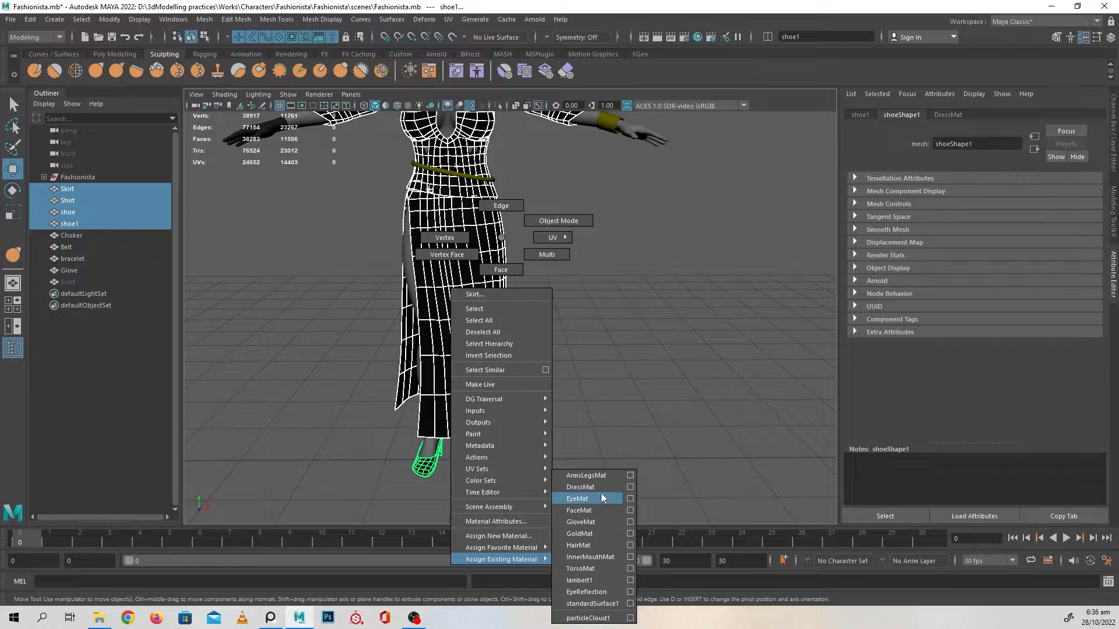
{"action": "left_click", "coordinate": [580, 490]}
{"action": "left_click", "coordinate": [634, 302]}
- Select the skirt and fine-tune the base color of its DressMat material at a near-black shade
{"action": "scroll", "coordinate": [647, 306], "scroll_direction": "up", "scroll_amount": 4}
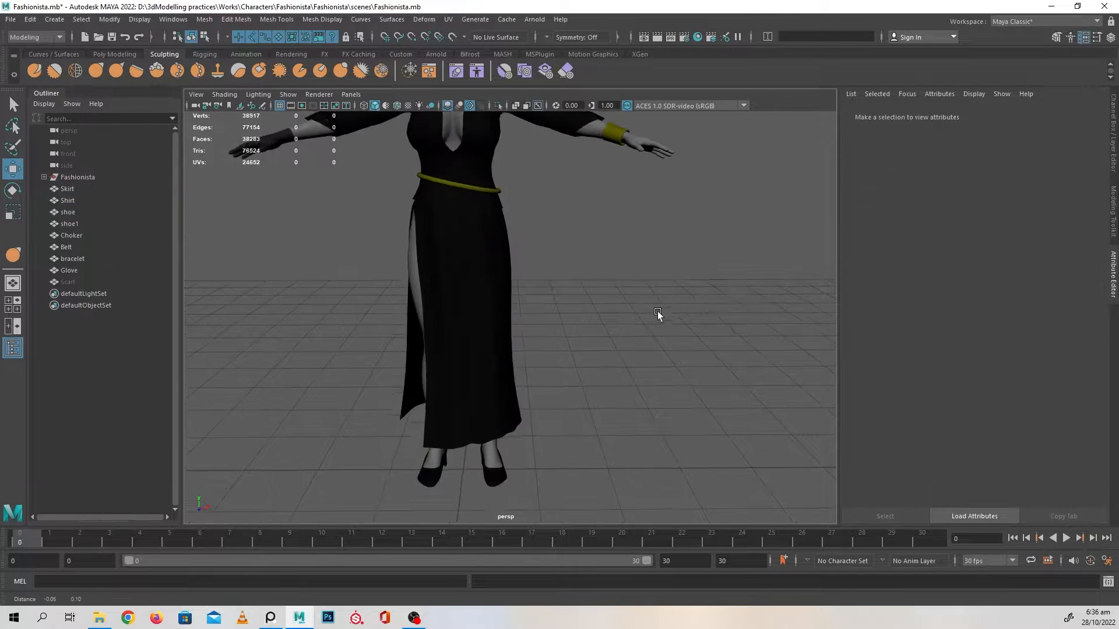
{"action": "left_click", "coordinate": [541, 324]}
{"action": "left_click", "coordinate": [939, 115]}
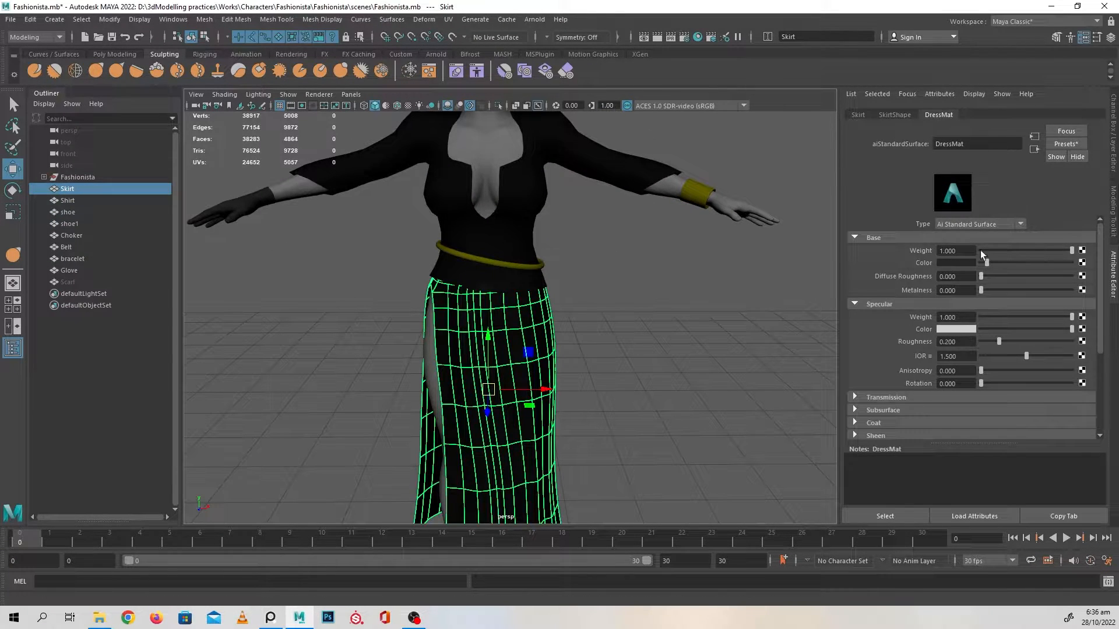
{"action": "mouse_move", "coordinate": [988, 262]}
{"action": "left_mouse_down"}
{"action": "mouse_move", "coordinate": [1016, 261]}
{"action": "mouse_move", "coordinate": [988, 261]}
{"action": "left_mouse_up"}
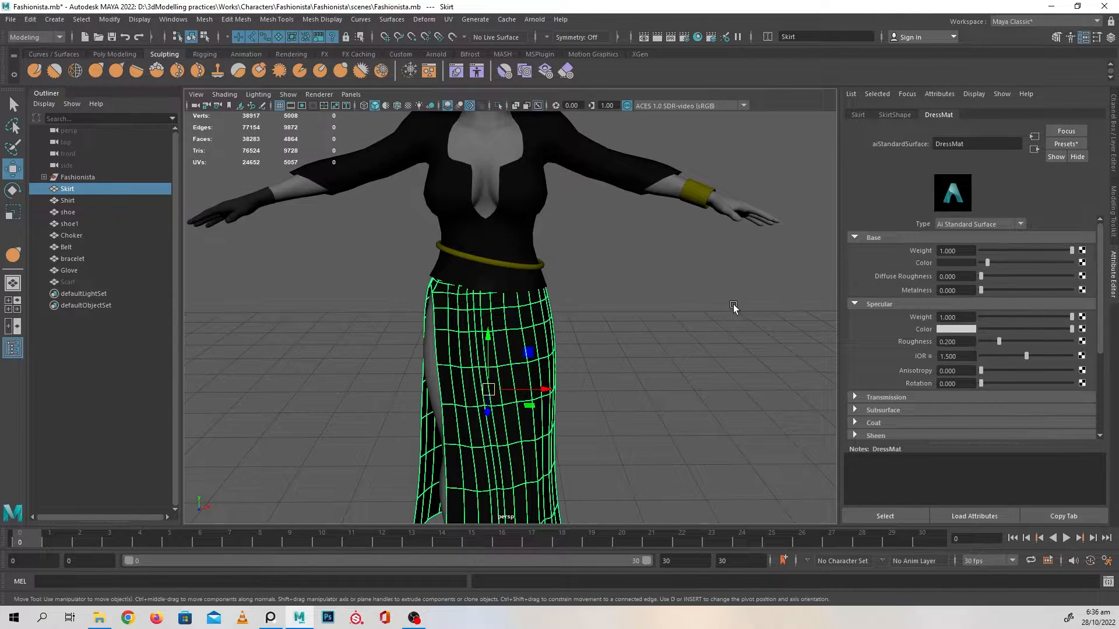
- Inspect the character's head, shoulders and dress from the front with nothing selected
{"action": "left_click", "coordinate": [733, 304]}
{"action": "middle_click_drag", "start_coordinate": [674, 318], "coordinate": [632, 324], "text": "alt"}
{"action": "scroll", "coordinate": [583, 264], "scroll_direction": "up", "scroll_amount": 3}
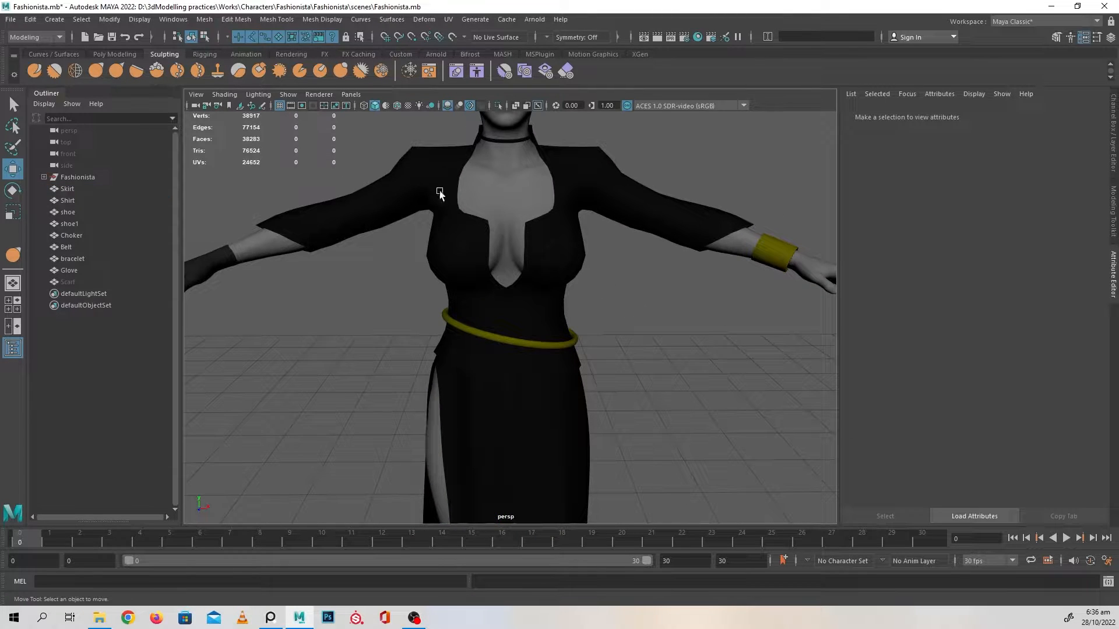
{"action": "scroll", "coordinate": [664, 333], "scroll_direction": "down", "scroll_amount": 3}
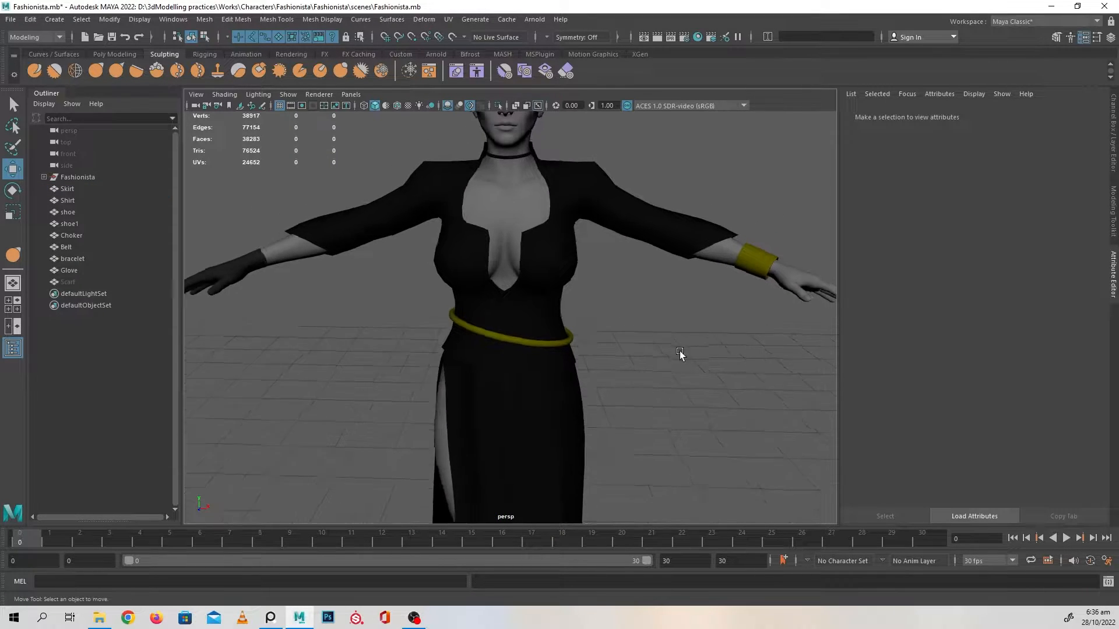
{"action": "left_click_drag", "start_coordinate": [679, 355], "coordinate": [662, 408], "text": "alt"}
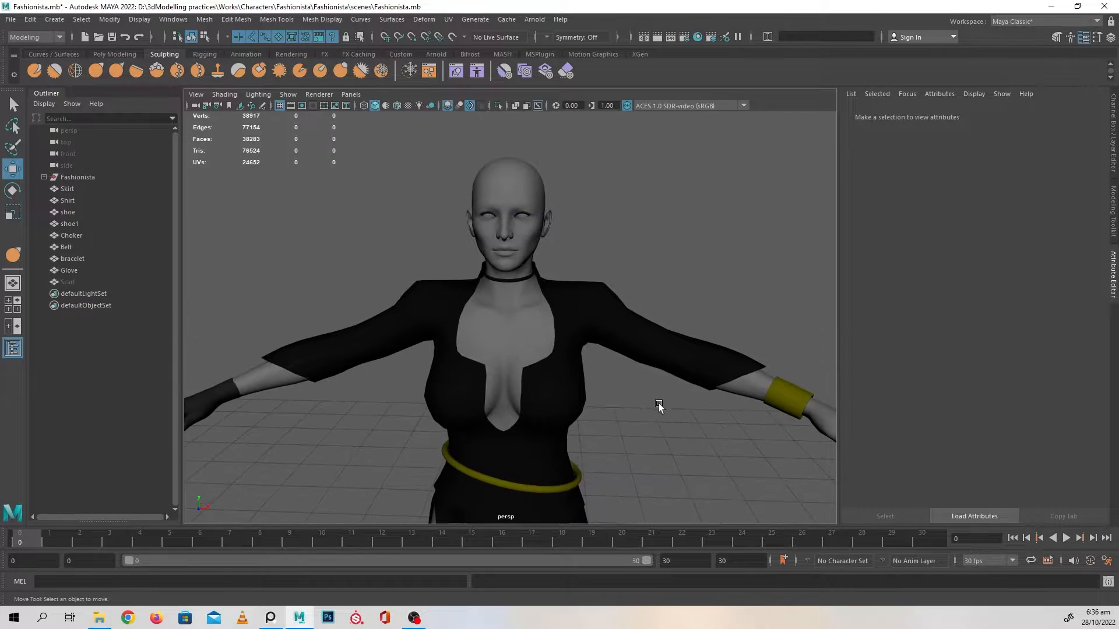
{"action": "scroll", "coordinate": [668, 379], "scroll_direction": "up", "scroll_amount": 2}
{"action": "key", "text": "alt+Tab"}
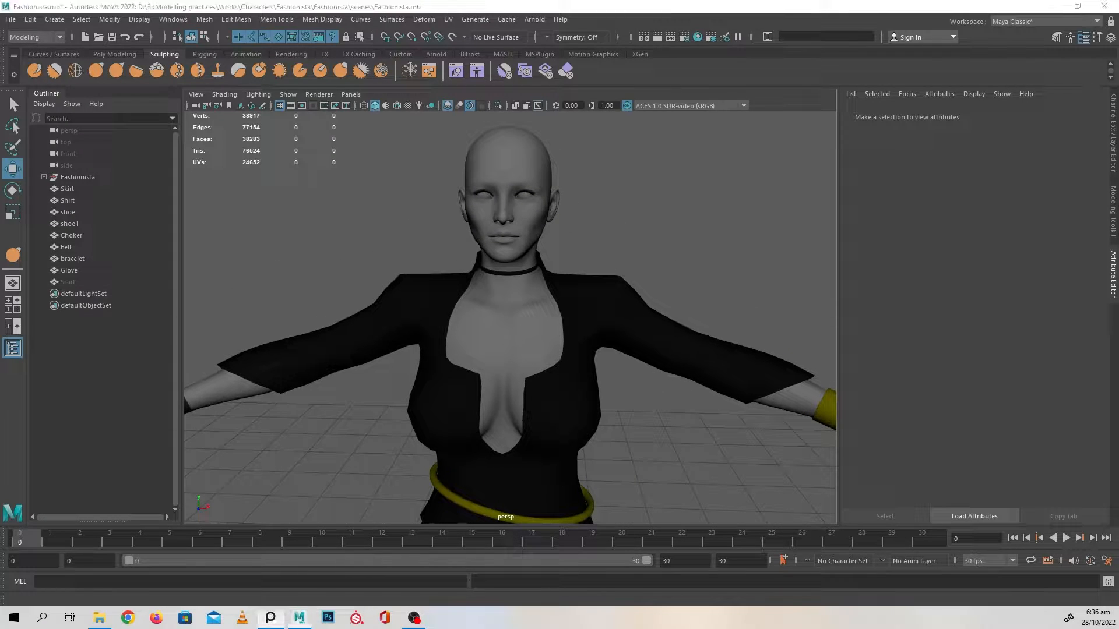
{"action": "left_click_drag", "start_coordinate": [616, 190], "coordinate": [706, 261], "text": "alt"}
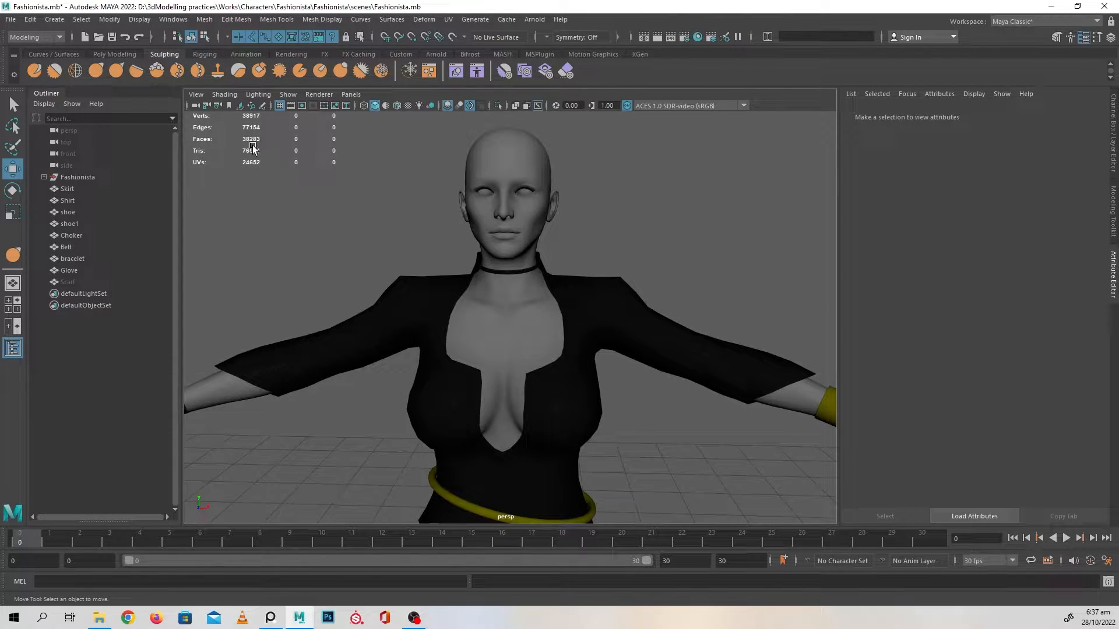
- Create a polygon cylinder and move it up over the character's head
{"action": "left_click", "coordinate": [124, 54]}
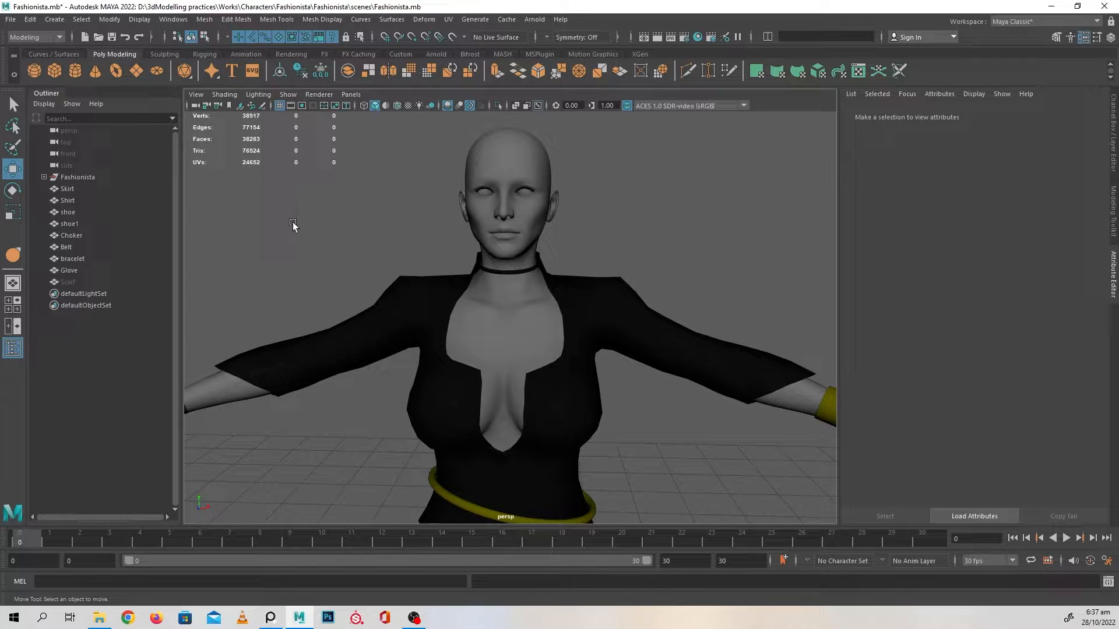
{"action": "left_click", "coordinate": [77, 80]}
{"action": "scroll", "coordinate": [296, 305], "scroll_direction": "down", "scroll_amount": 6}
{"action": "middle_click_drag", "start_coordinate": [496, 373], "coordinate": [480, 245], "text": "alt"}
{"action": "scroll", "coordinate": [475, 251], "scroll_direction": "down", "scroll_amount": 1}
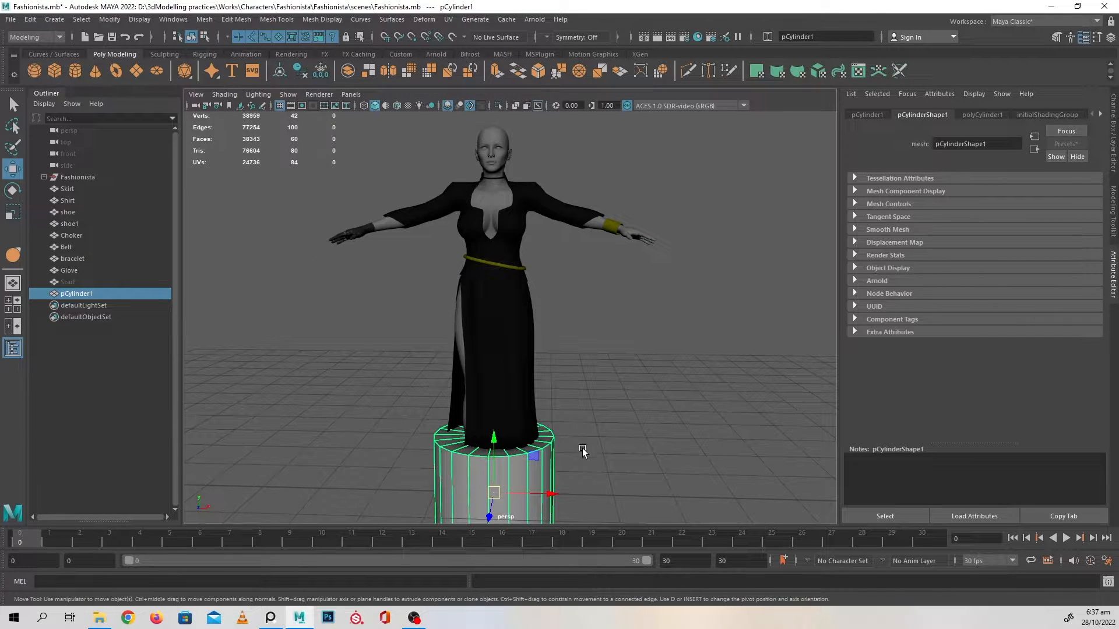
{"action": "left_click_drag", "start_coordinate": [537, 456], "coordinate": [559, 142]}
{"action": "left_click_drag", "start_coordinate": [584, 201], "coordinate": [470, 308], "text": "alt"}
{"action": "left_click_drag", "start_coordinate": [458, 246], "coordinate": [484, 210]}
- Delete the cap faces at both ends of the cylinder to leave an open tube
{"action": "key", "text": "f"}
{"action": "left_click_drag", "start_coordinate": [543, 339], "coordinate": [544, 367], "text": "alt"}
{"action": "left_click_drag", "start_coordinate": [513, 213], "coordinate": [558, 190], "text": "alt"}
{"action": "right_click_drag", "start_coordinate": [558, 190], "coordinate": [523, 195]}
{"action": "left_click_drag", "start_coordinate": [558, 296], "coordinate": [567, 257], "text": "alt"}
{"action": "right_click_drag", "start_coordinate": [567, 258], "coordinate": [597, 228]}
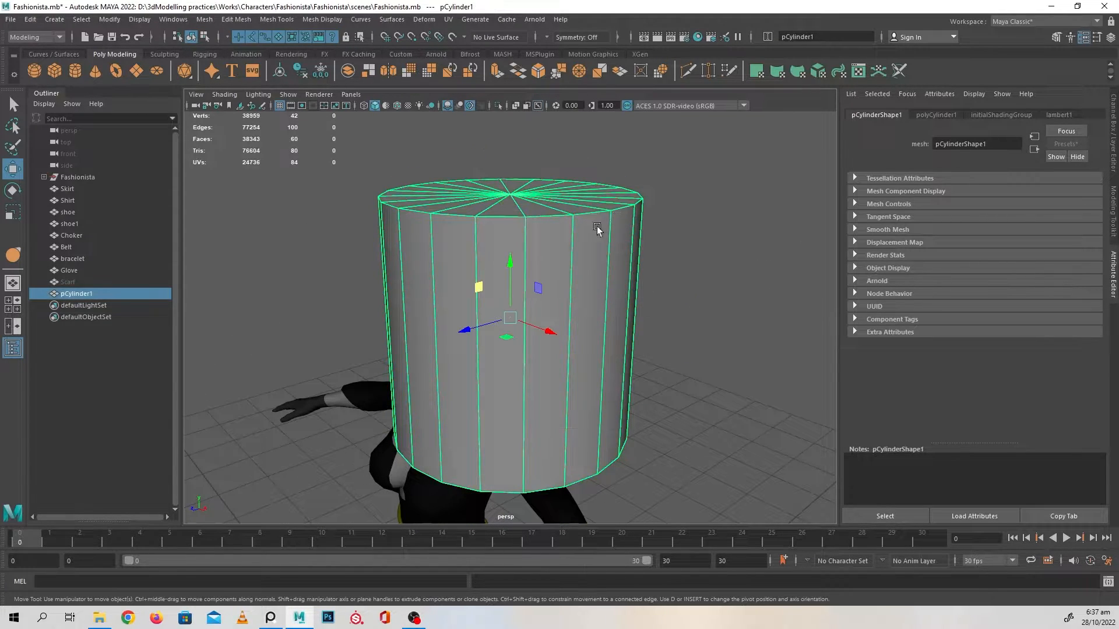
{"action": "mouse_move", "coordinate": [516, 278]}
{"action": "left_mouse_down", "text": "alt"}
{"action": "mouse_move", "coordinate": [460, 287]}
{"action": "mouse_move", "coordinate": [447, 227]}
{"action": "mouse_move", "coordinate": [447, 274]}
{"action": "mouse_move", "coordinate": [508, 269]}
{"action": "left_mouse_up", "text": "alt"}
{"action": "right_click_drag", "start_coordinate": [564, 268], "coordinate": [496, 269]}
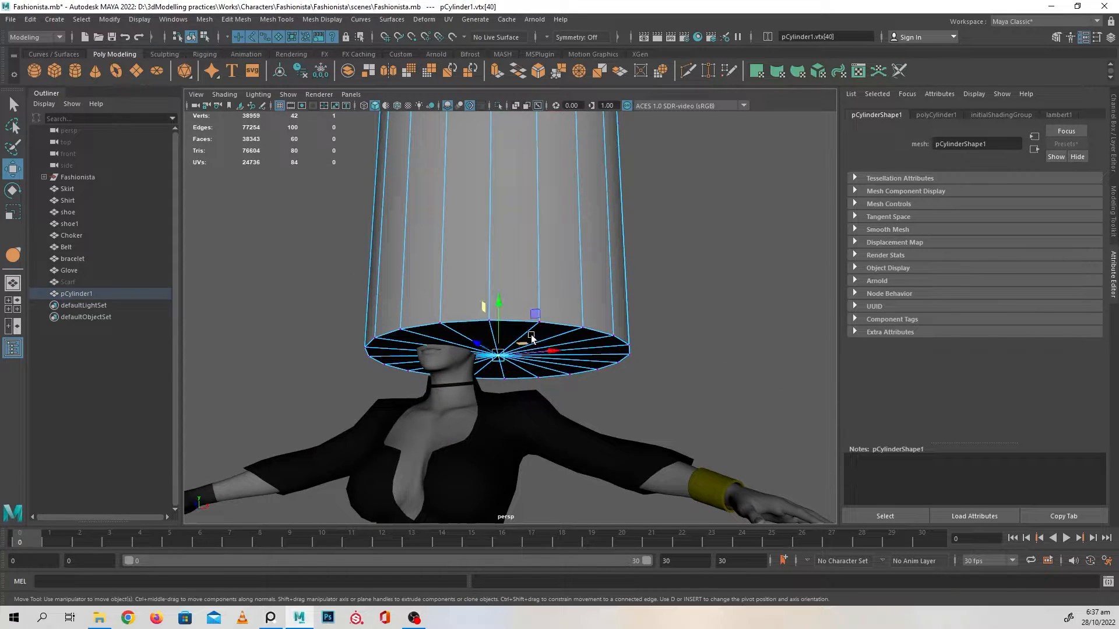
{"action": "left_click_drag", "start_coordinate": [531, 337], "coordinate": [499, 213], "text": "alt"}
{"action": "right_click_drag", "start_coordinate": [557, 194], "coordinate": [560, 233], "text": "ctrl"}
{"action": "key", "text": "Delete"}
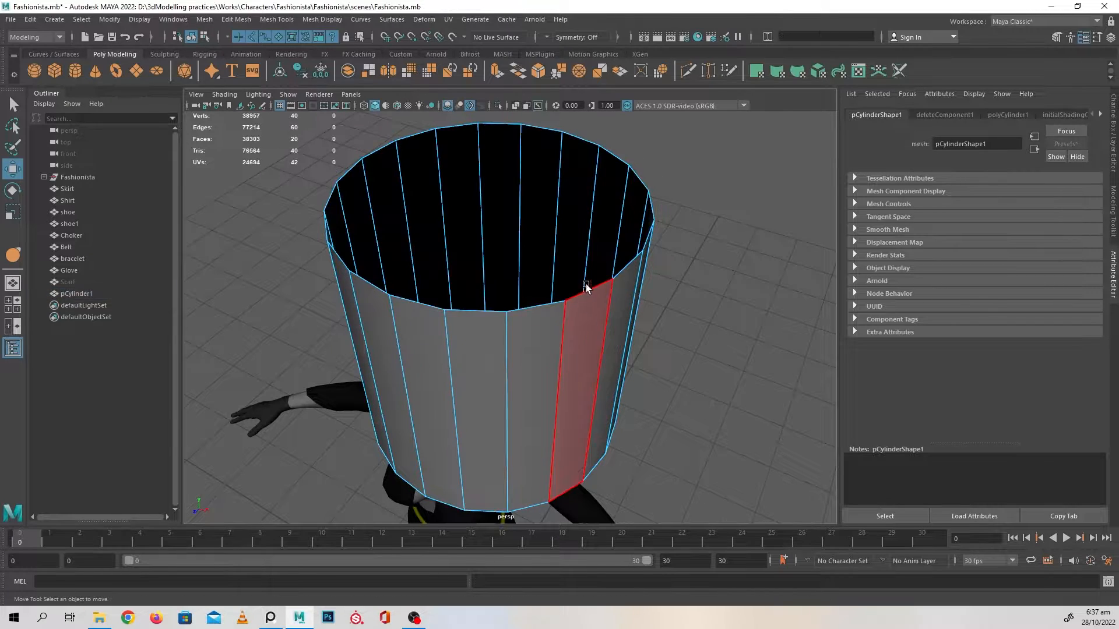
- Delete the front half of the tube's side faces and return to object mode
{"action": "left_click_drag", "start_coordinate": [594, 280], "coordinate": [437, 261], "text": "alt"}
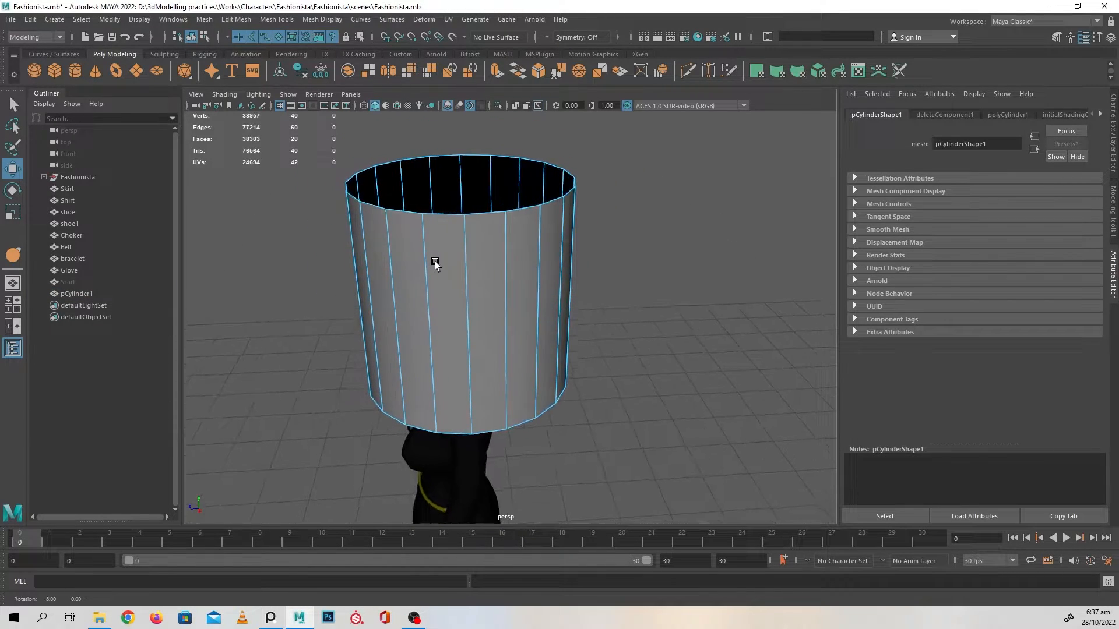
{"action": "middle_click_drag", "start_coordinate": [435, 261], "coordinate": [495, 258], "text": "alt"}
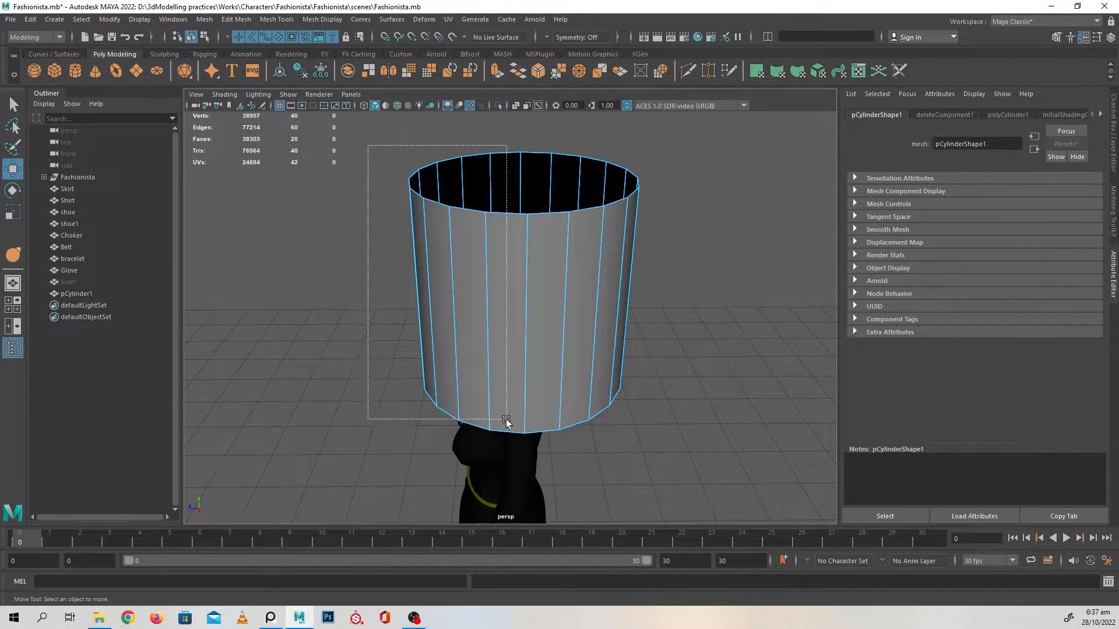
{"action": "left_click_drag", "start_coordinate": [507, 421], "coordinate": [508, 422]}
{"action": "key", "text": "Delete"}
{"action": "right_click_drag", "start_coordinate": [600, 298], "coordinate": [666, 214]}
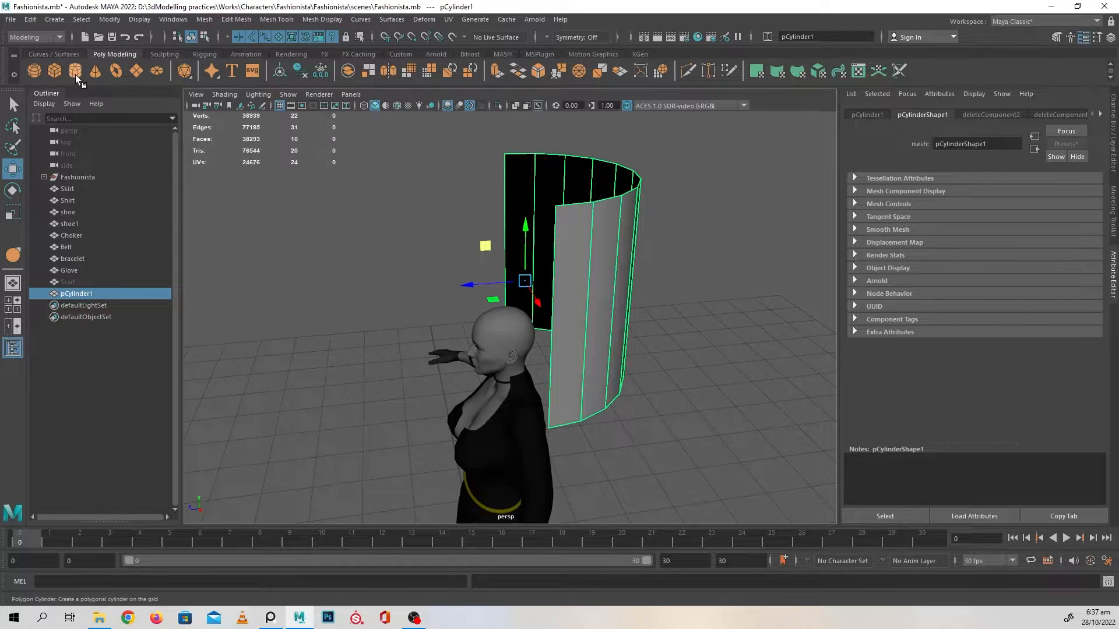
- Scale the half cylinder down and position it around the back of the character's head
{"action": "left_click_drag", "start_coordinate": [330, 195], "coordinate": [520, 287], "text": "alt"}
{"action": "key", "text": "r"}
{"action": "key", "text": "w"}
{"action": "left_click_drag", "start_coordinate": [563, 348], "coordinate": [463, 297], "text": "alt"}
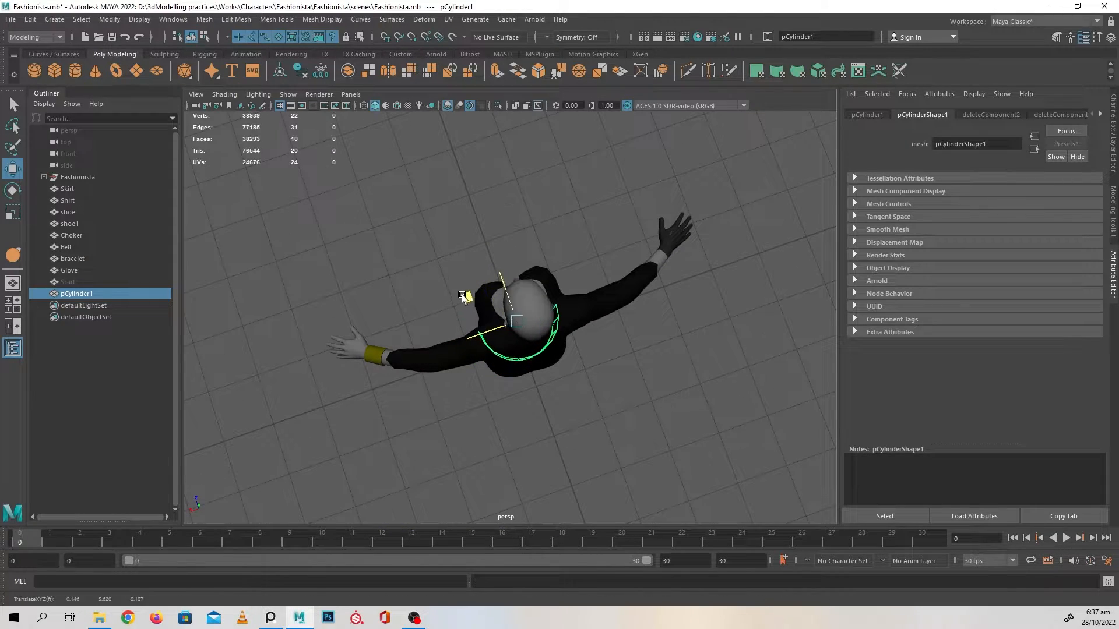
{"action": "scroll", "coordinate": [519, 370], "scroll_direction": "up", "scroll_amount": 5}
- Rotate the half cylinder about its vertical axis and centre it behind the head
{"action": "key", "text": "e"}
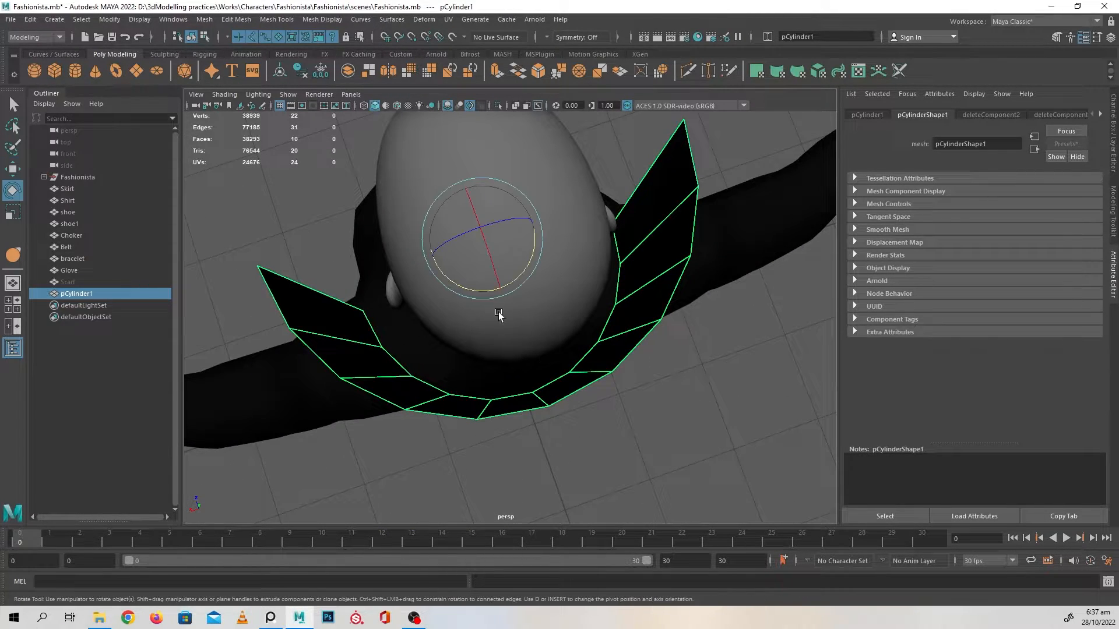
{"action": "left_click_drag", "start_coordinate": [514, 280], "coordinate": [493, 295]}
{"action": "key", "text": "w"}
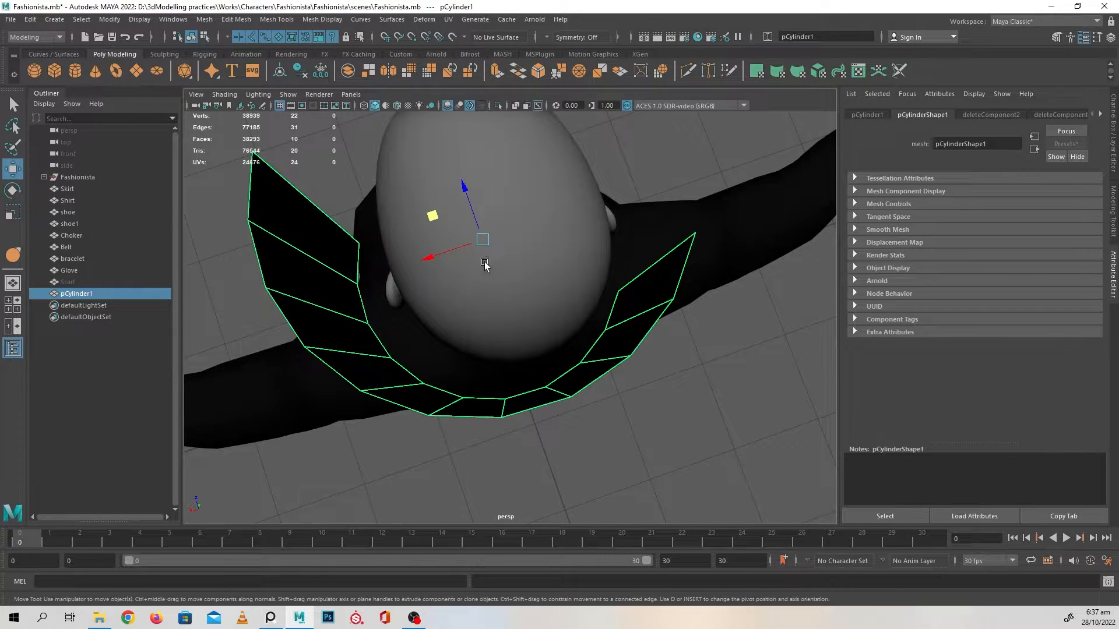
{"action": "left_click_drag", "start_coordinate": [434, 223], "coordinate": [580, 255], "text": "alt"}
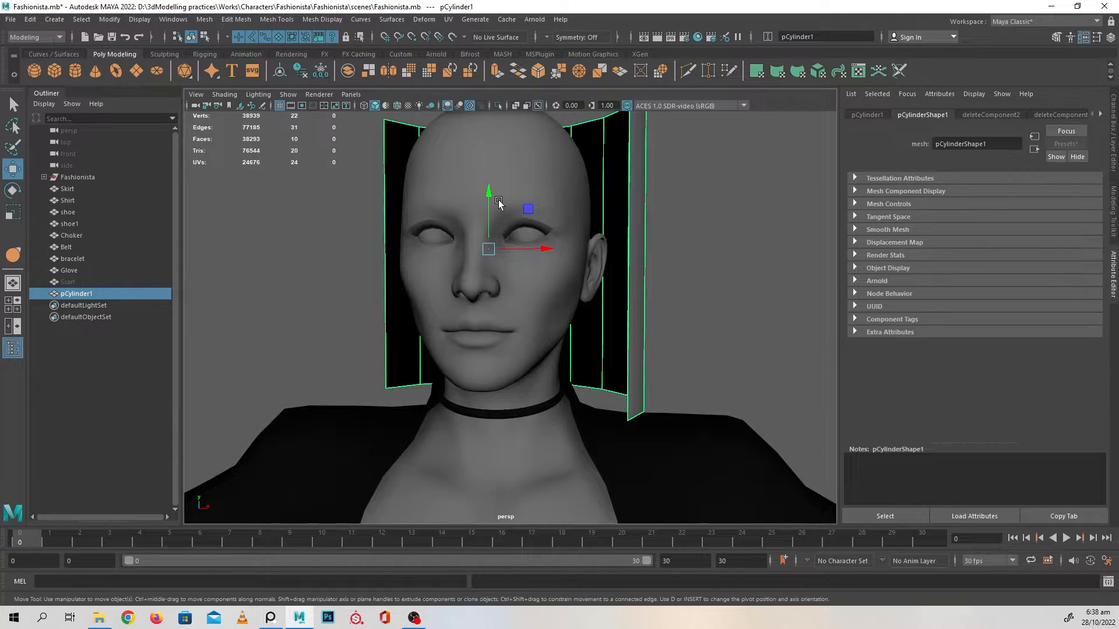
- Lower the half cylinder so that it reaches from the back of the head down to the shoulders
{"action": "left_click_drag", "start_coordinate": [496, 204], "coordinate": [495, 209]}
{"action": "left_click_drag", "start_coordinate": [571, 285], "coordinate": [472, 320], "text": "alt"}
{"action": "key", "text": "r"}
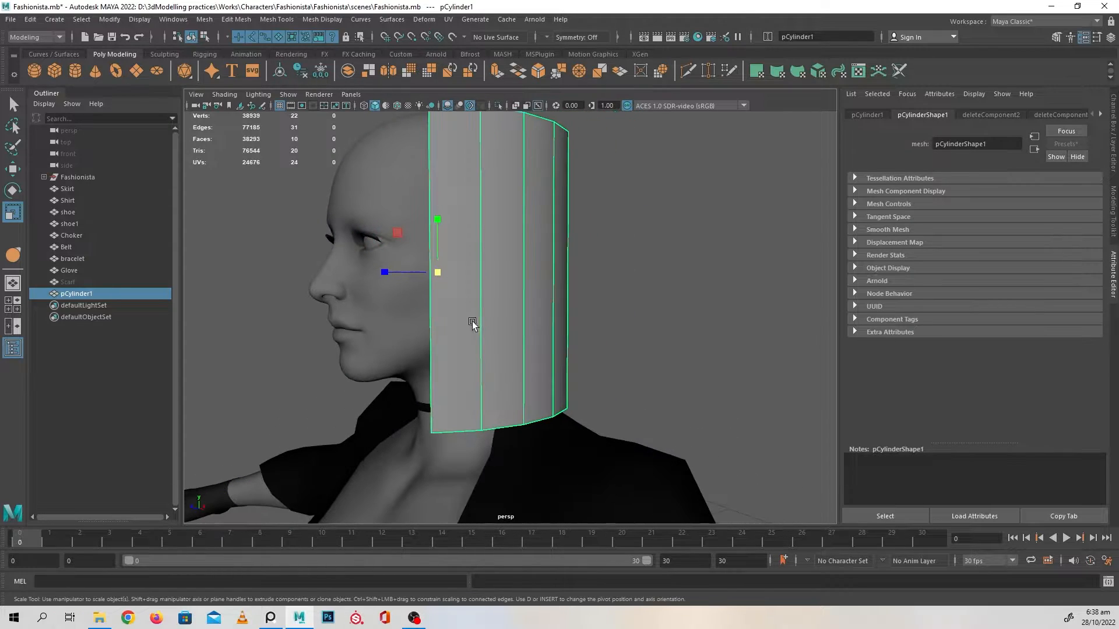
{"action": "key", "text": "w"}
{"action": "left_click_drag", "start_coordinate": [437, 220], "coordinate": [437, 245]}
{"action": "left_click_drag", "start_coordinate": [483, 296], "coordinate": [470, 374], "text": "alt"}
{"action": "left_click", "coordinate": [478, 382]}
{"action": "key", "text": "ctrl+z"}
- Extrude all faces of the half cylinder with an offset of 1.6, move them slightly outward, and return to object mode
{"action": "left_click_drag", "start_coordinate": [633, 382], "coordinate": [564, 371], "text": "alt"}
{"action": "right_click_drag", "start_coordinate": [509, 258], "coordinate": [506, 284]}
{"action": "left_click", "coordinate": [437, 251]}
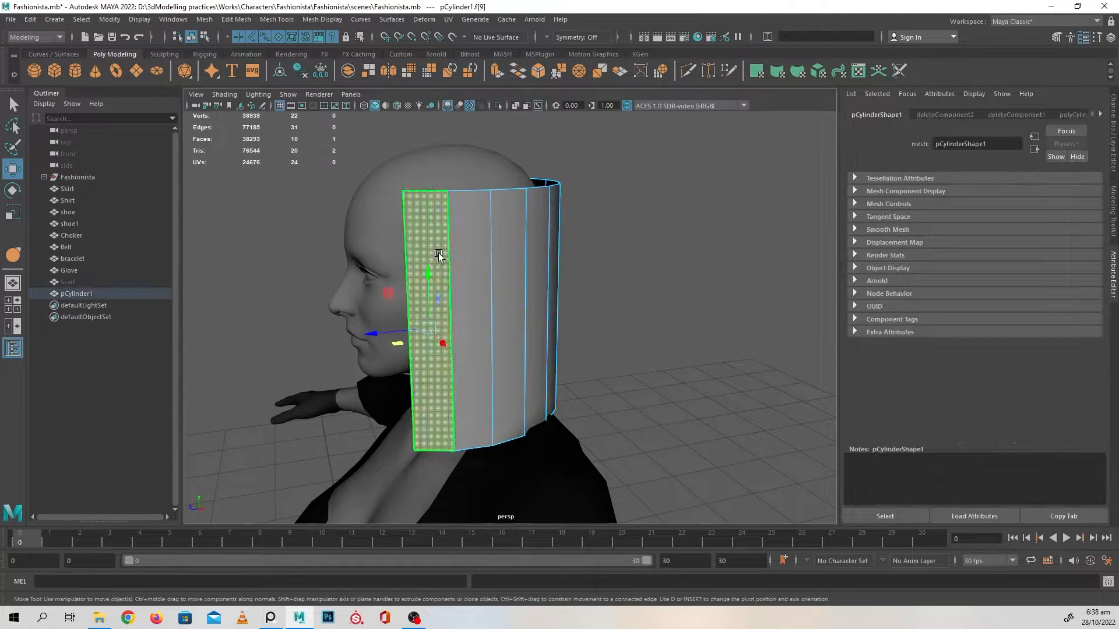
{"action": "left_click_drag", "start_coordinate": [437, 250], "coordinate": [452, 312], "text": "alt"}
{"action": "left_click_drag", "start_coordinate": [395, 269], "coordinate": [553, 280], "text": "shift"}
{"action": "left_click_drag", "start_coordinate": [637, 298], "coordinate": [650, 333], "text": "alt"}
{"action": "key", "text": "ctrl+e"}
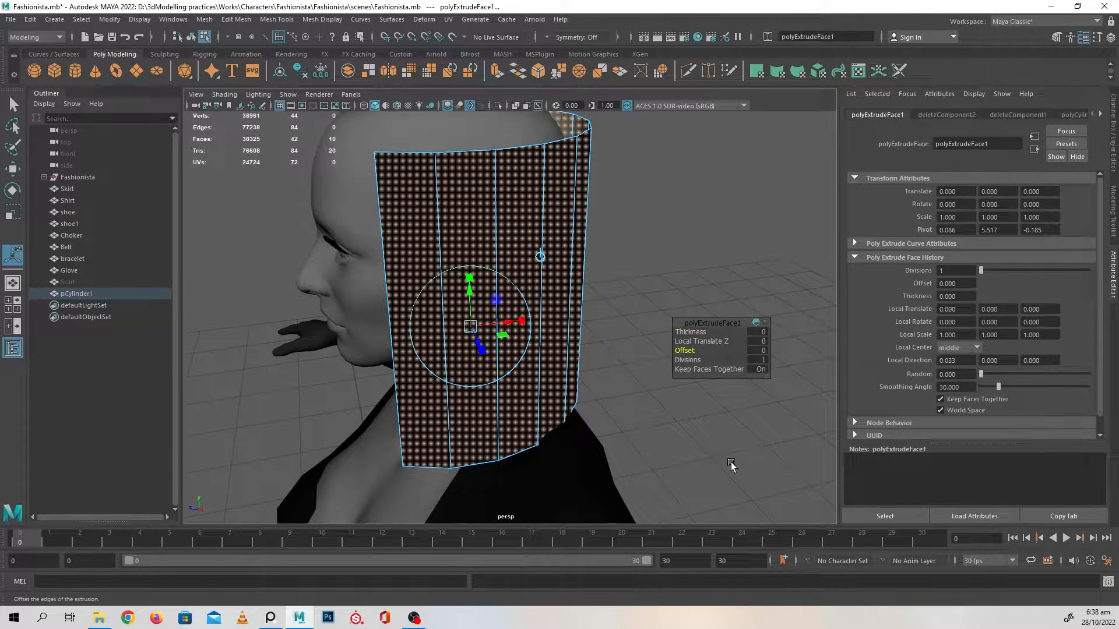
{"action": "middle_click_drag", "start_coordinate": [731, 465], "coordinate": [729, 460]}
{"action": "left_click_drag", "start_coordinate": [705, 458], "coordinate": [529, 397], "text": "alt"}
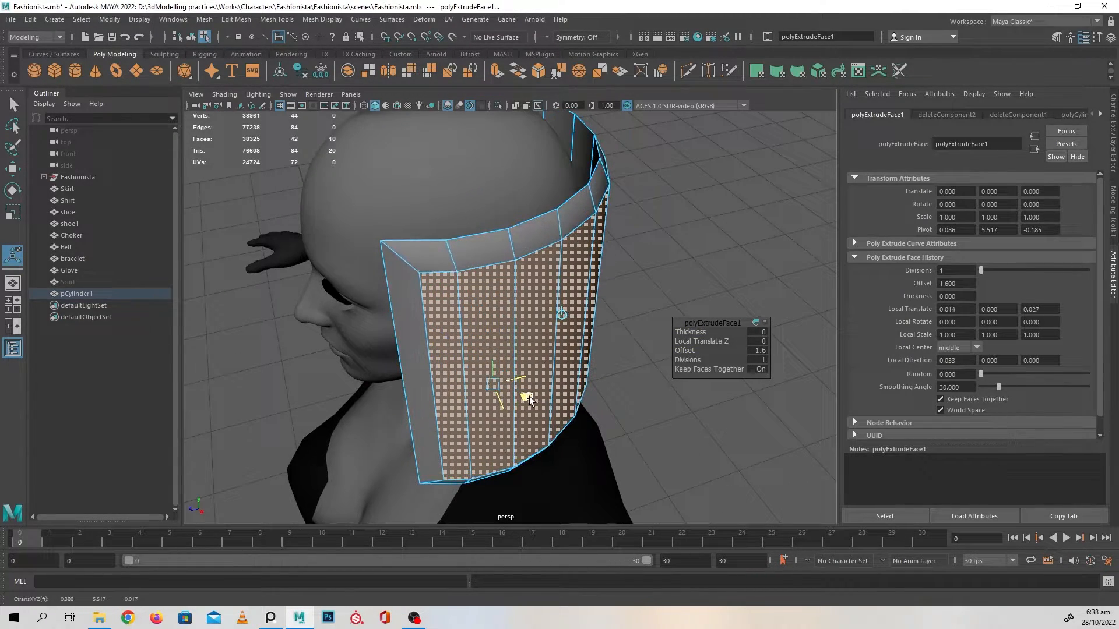
{"action": "left_click_drag", "start_coordinate": [609, 432], "coordinate": [606, 376], "text": "alt"}
{"action": "key", "text": "w"}
{"action": "key", "text": "F8"}
- Isolate the half cylinder, delete all the faces on its inner side, and show the whole scene again
{"action": "left_click_drag", "start_coordinate": [630, 275], "coordinate": [680, 281], "text": "alt"}
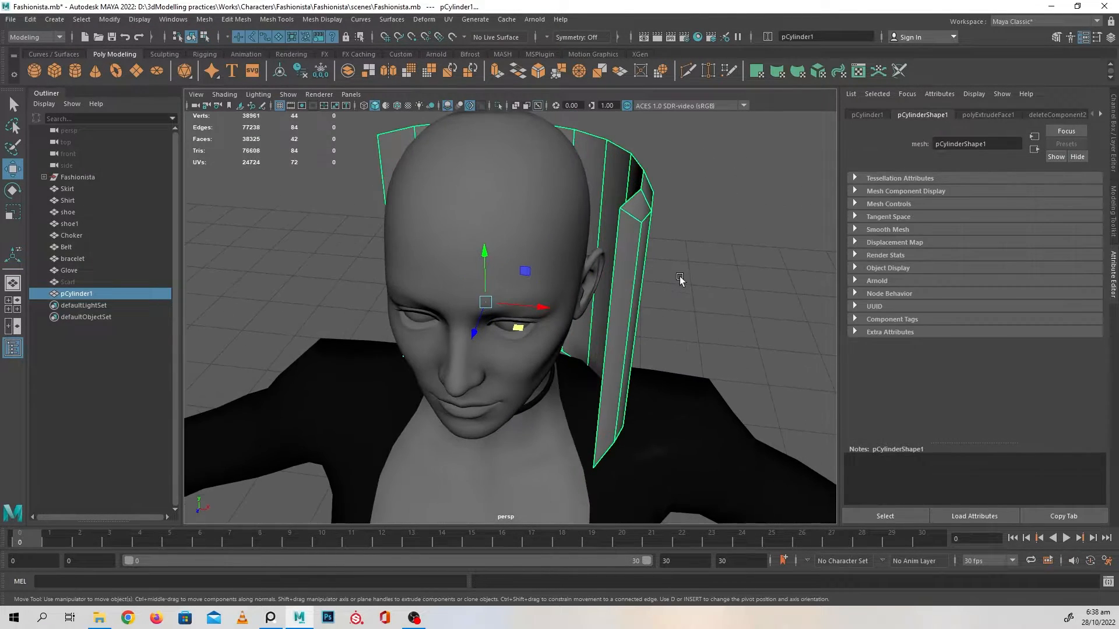
{"action": "key", "text": "ctrl+1"}
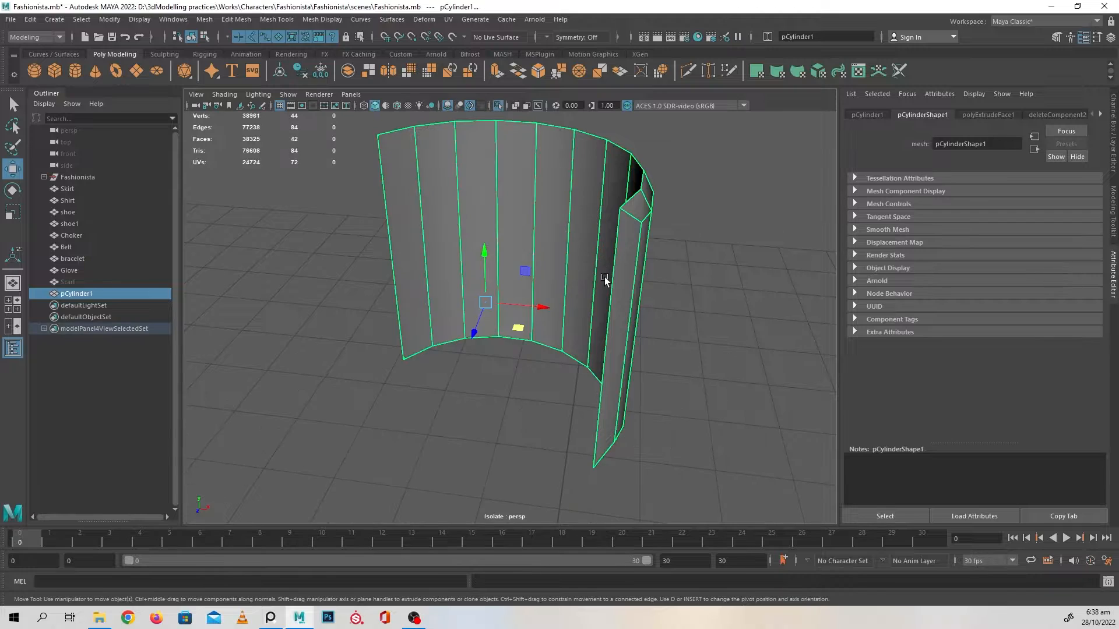
{"action": "left_click_drag", "start_coordinate": [607, 280], "coordinate": [470, 199], "text": "alt"}
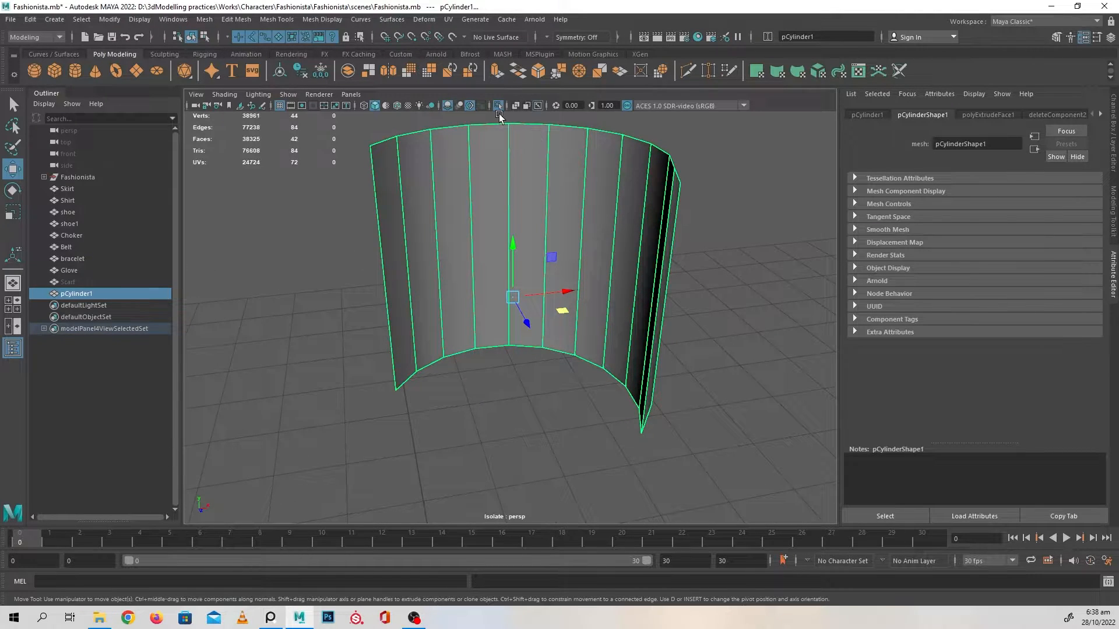
{"action": "right_click_drag", "start_coordinate": [481, 190], "coordinate": [480, 225]}
{"action": "left_click", "coordinate": [402, 228]}
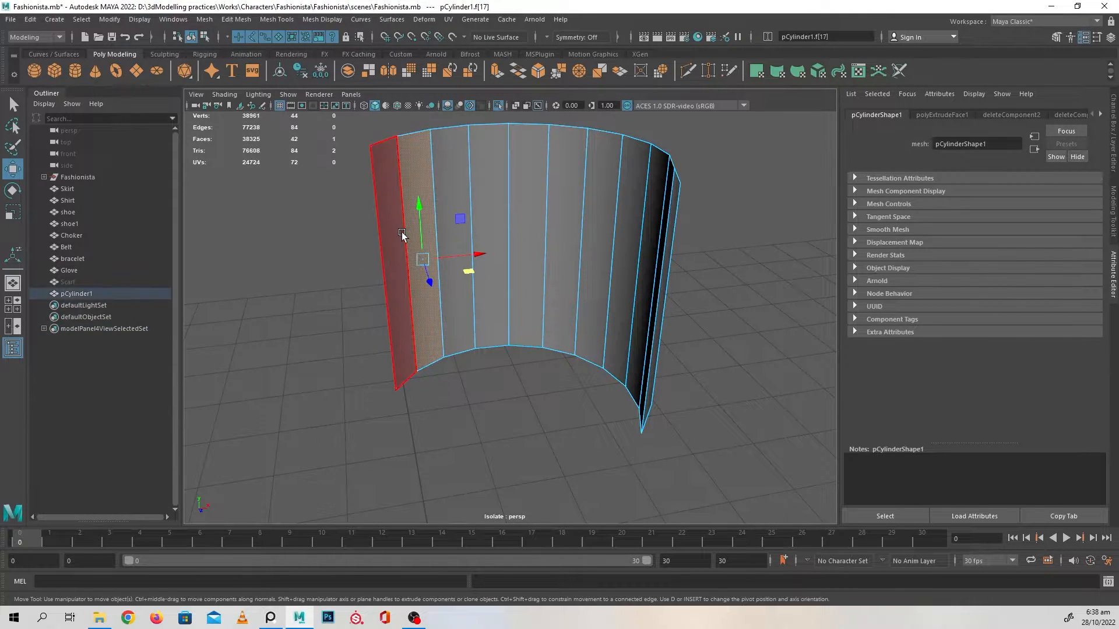
{"action": "left_click", "coordinate": [418, 194], "text": "shift"}
{"action": "left_click", "coordinate": [445, 177], "text": "shift"}
{"action": "left_click", "coordinate": [496, 166], "text": "shift"}
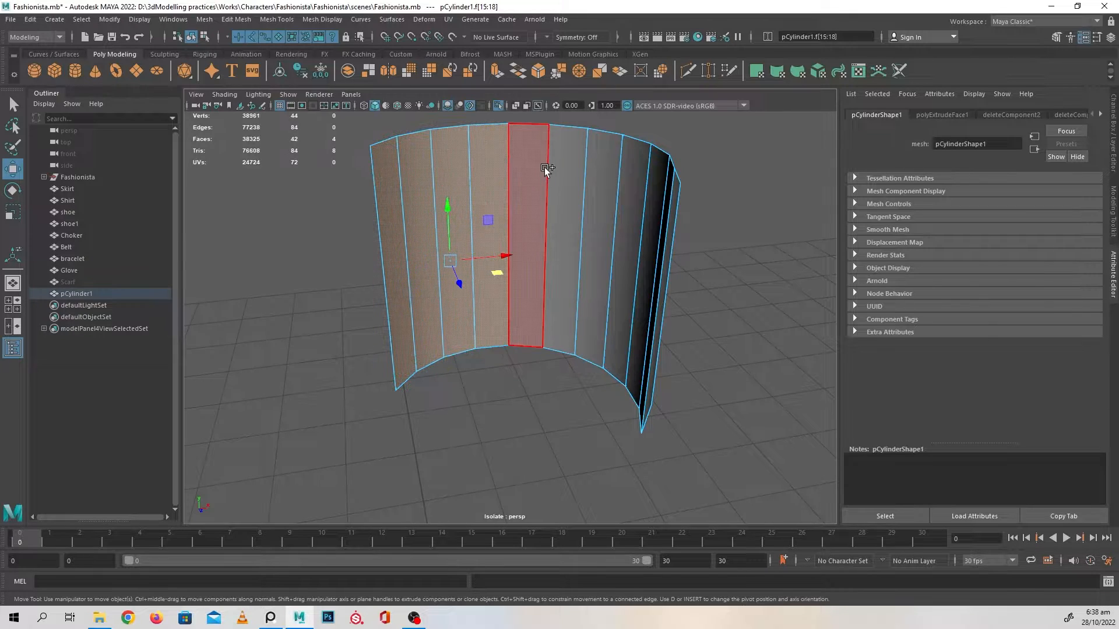
{"action": "left_click", "coordinate": [542, 167], "text": "shift"}
{"action": "left_click", "coordinate": [573, 173], "text": "shift"}
{"action": "left_click", "coordinate": [604, 183], "text": "shift"}
{"action": "left_click", "coordinate": [630, 192], "text": "shift"}
{"action": "left_click_drag", "start_coordinate": [651, 217], "coordinate": [691, 277], "text": "alt"}
{"action": "left_click", "coordinate": [657, 252], "text": "shift"}
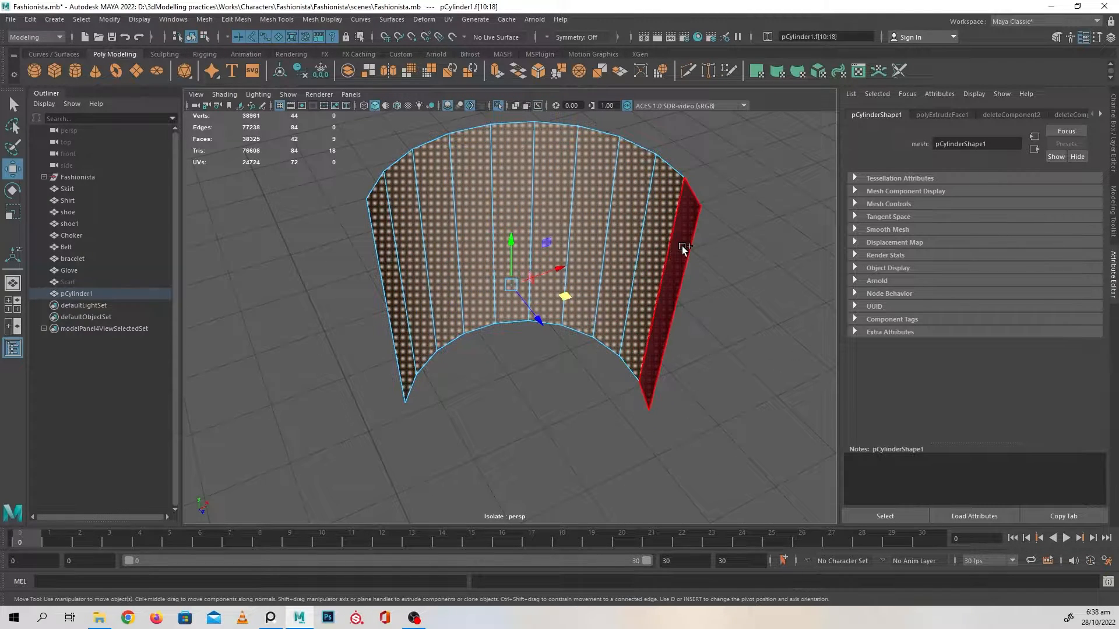
{"action": "left_click", "coordinate": [681, 246], "text": "shift"}
{"action": "key", "text": "Delete"}
{"action": "left_click_drag", "start_coordinate": [745, 342], "coordinate": [572, 303], "text": "alt"}
{"action": "key", "text": "ctrl+1"}
- Insert five horizontal edge loops around the shell between its upper and lower borders, and return to object mode
{"action": "right_click_drag", "start_coordinate": [453, 250], "coordinate": [435, 242]}
{"action": "left_click", "coordinate": [481, 215]}
{"action": "right_click_drag", "start_coordinate": [491, 210], "coordinate": [491, 291], "text": "shift"}
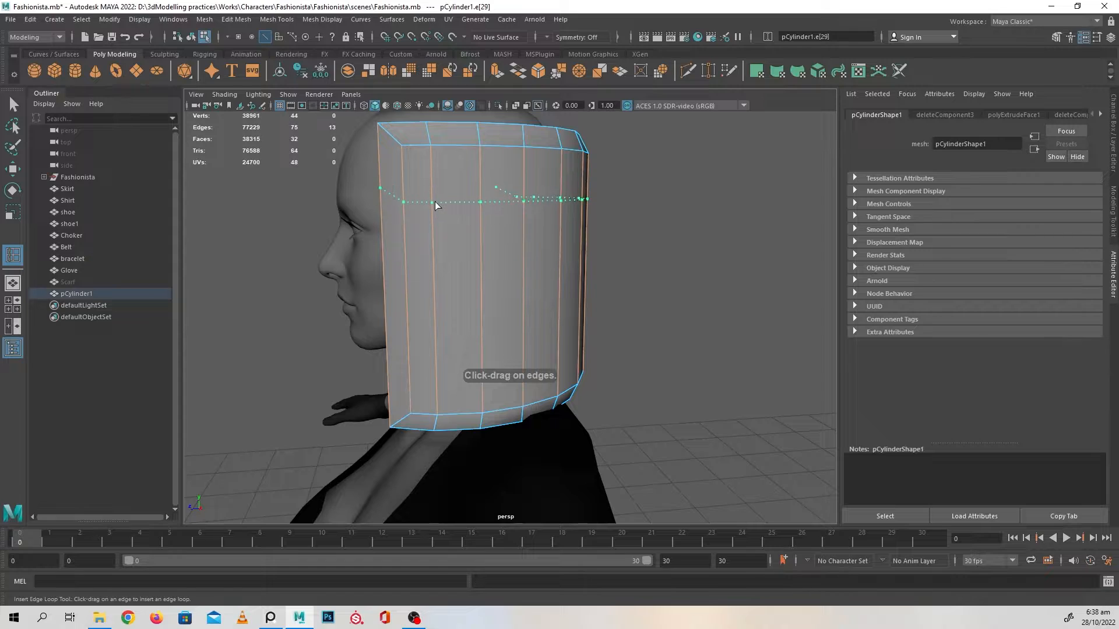
{"action": "left_click_drag", "start_coordinate": [432, 262], "coordinate": [433, 273]}
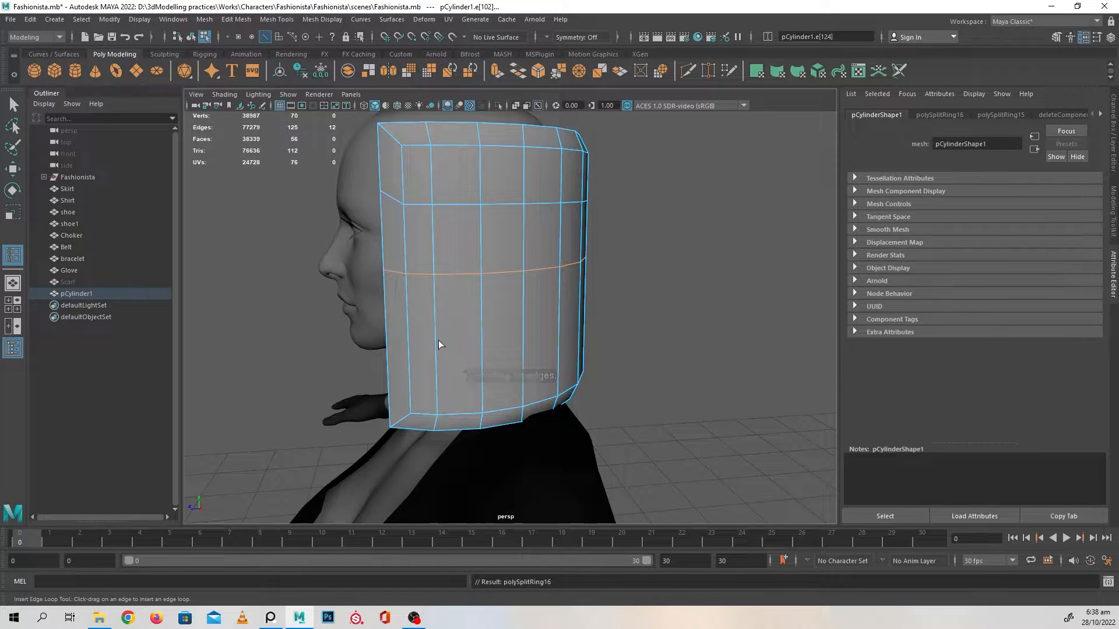
{"action": "left_click_drag", "start_coordinate": [436, 346], "coordinate": [436, 333]}
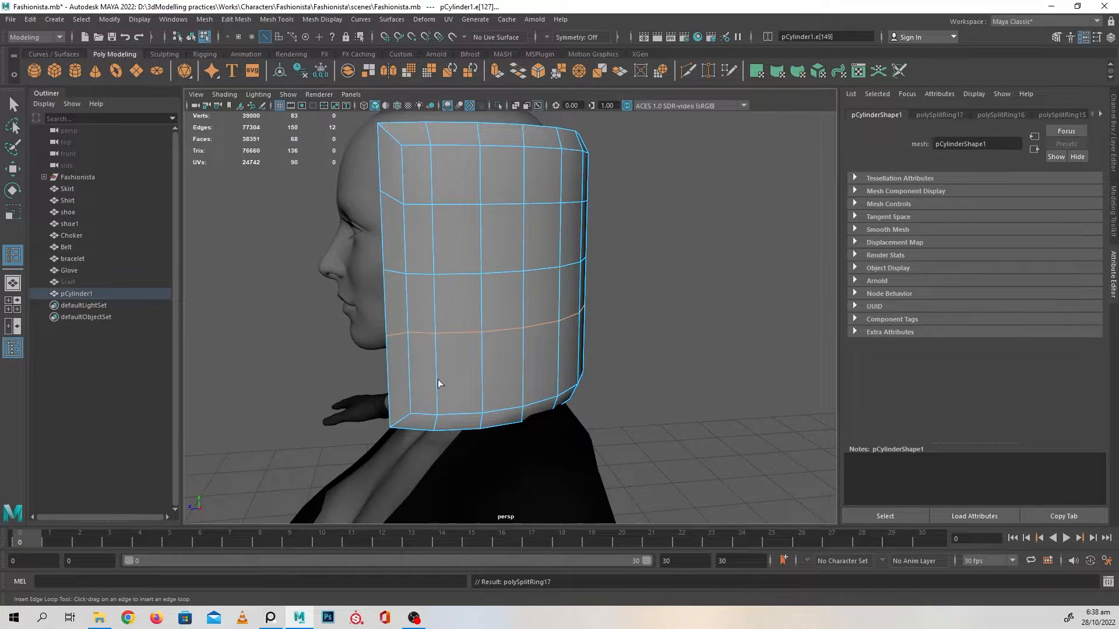
{"action": "left_click_drag", "start_coordinate": [431, 177], "coordinate": [435, 174]}
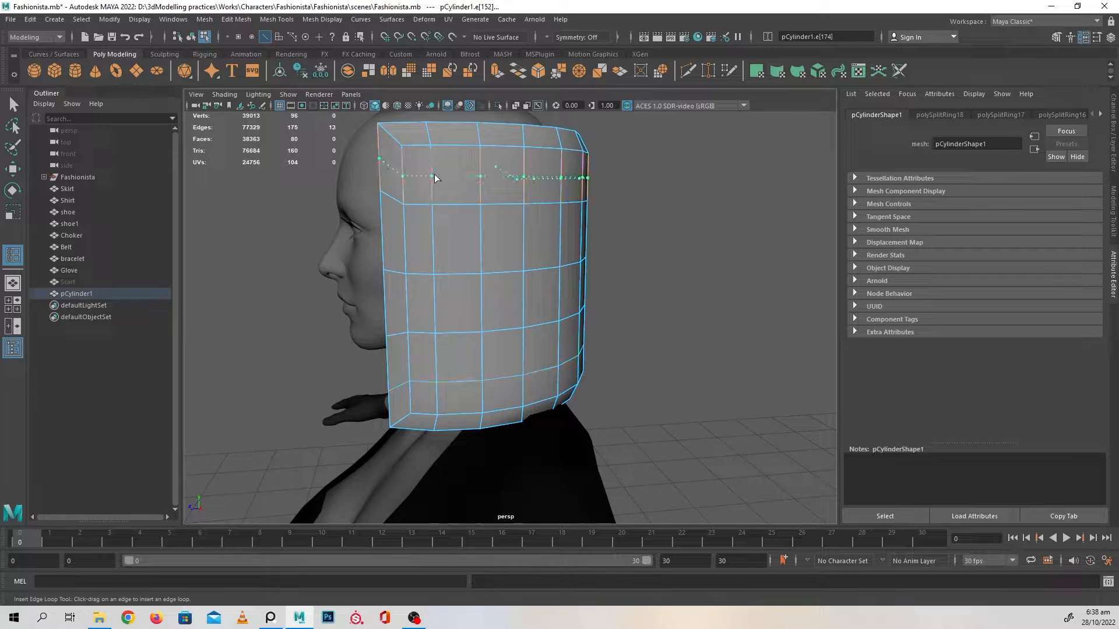
{"action": "left_click_drag", "start_coordinate": [556, 291], "coordinate": [637, 369], "text": "alt"}
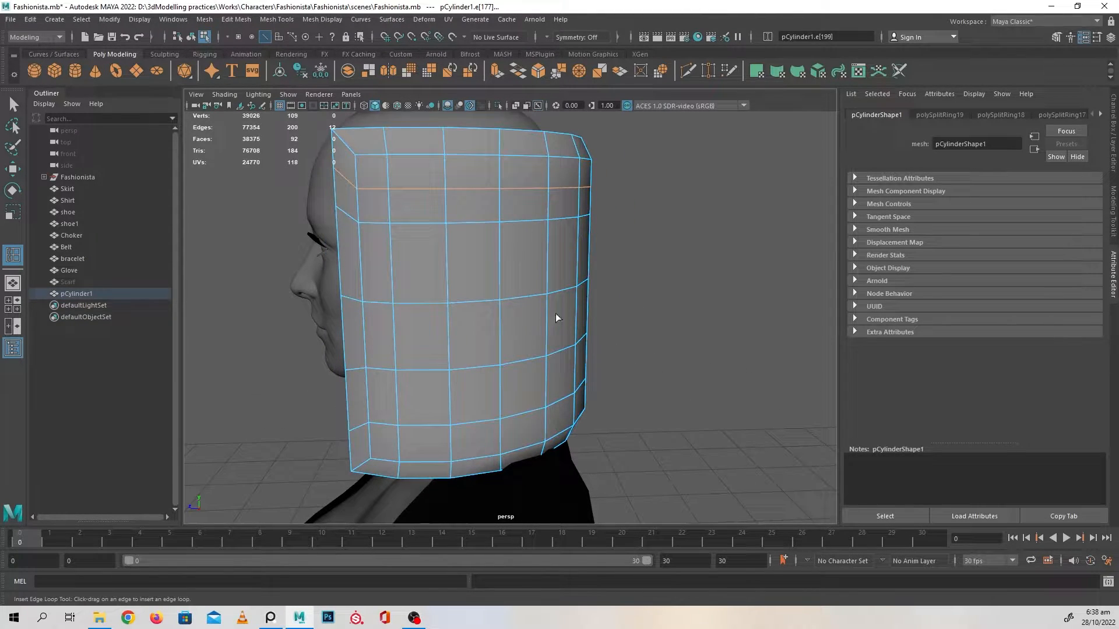
{"action": "left_click_drag", "start_coordinate": [556, 315], "coordinate": [463, 310], "text": "alt"}
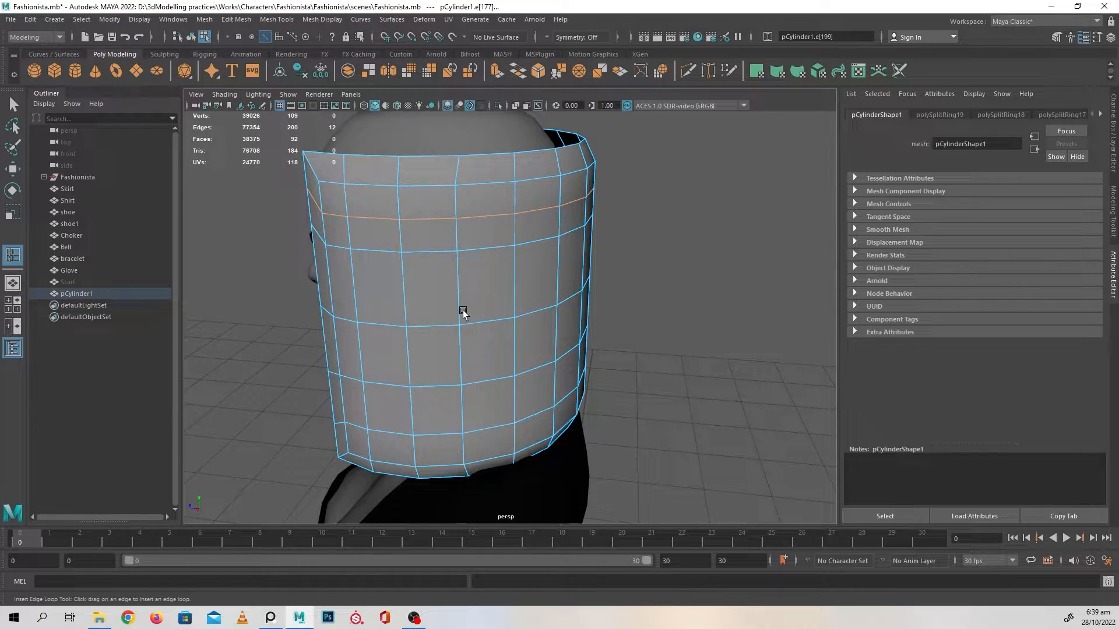
{"action": "key", "text": "w"}
{"action": "right_click_drag", "start_coordinate": [465, 284], "coordinate": [510, 256]}
{"action": "left_click", "coordinate": [688, 307]}
- Extrude every row of the shell's outer faces inside the bevelled border outward with a local Z translation of about 0.04
{"action": "left_click_drag", "start_coordinate": [465, 333], "coordinate": [501, 284], "text": "alt"}
{"action": "left_click", "coordinate": [526, 320]}
{"action": "right_click_drag", "start_coordinate": [497, 189], "coordinate": [493, 222]}
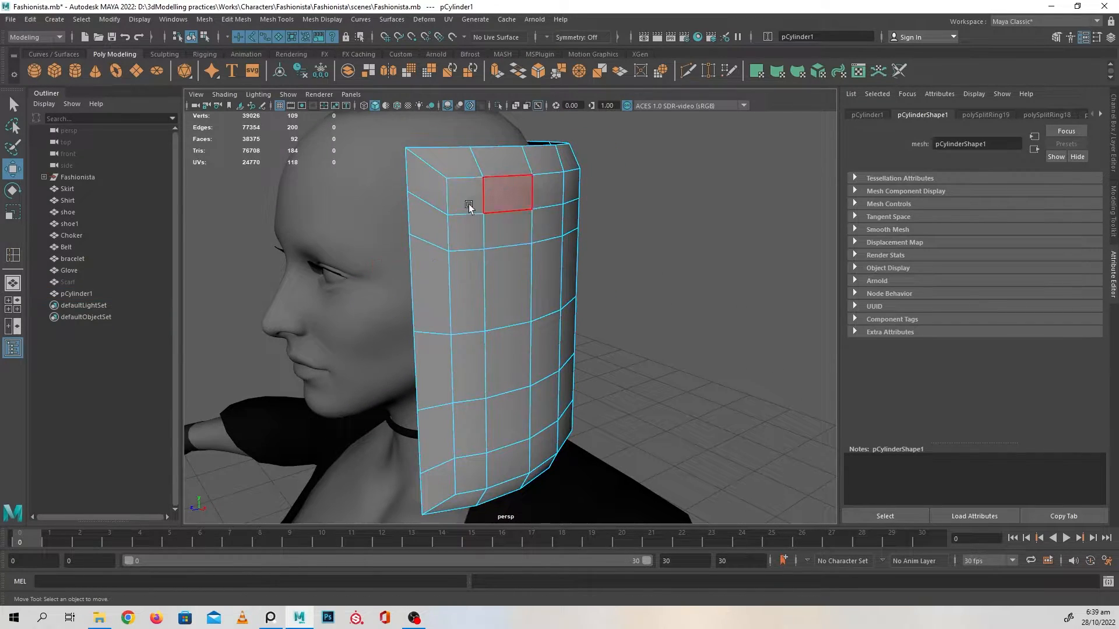
{"action": "left_click", "coordinate": [468, 204]}
{"action": "left_click_drag", "start_coordinate": [664, 258], "coordinate": [513, 274], "text": "alt"}
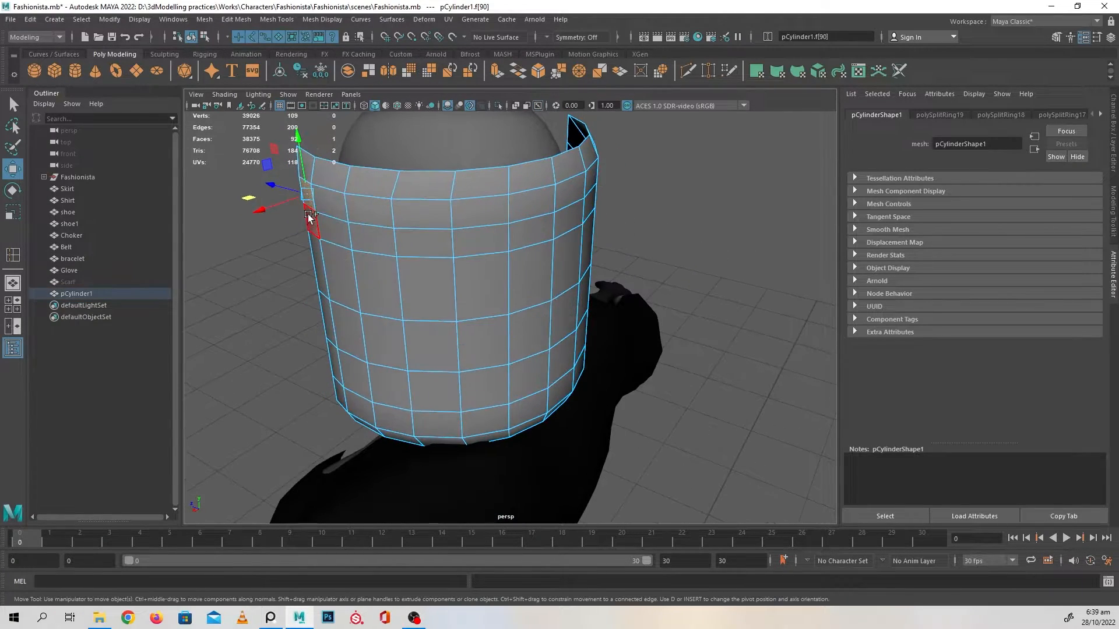
{"action": "left_click", "coordinate": [520, 213], "text": "shift"}
{"action": "mouse_move", "coordinate": [520, 213]}
{"action": "left_mouse_down", "text": "alt"}
{"action": "mouse_move", "coordinate": [583, 250]}
{"action": "mouse_move", "coordinate": [540, 221]}
{"action": "left_mouse_up", "text": "alt"}
{"action": "left_click_drag", "start_coordinate": [603, 241], "coordinate": [599, 246], "text": "alt"}
{"action": "left_click", "coordinate": [599, 246], "text": "shift"}
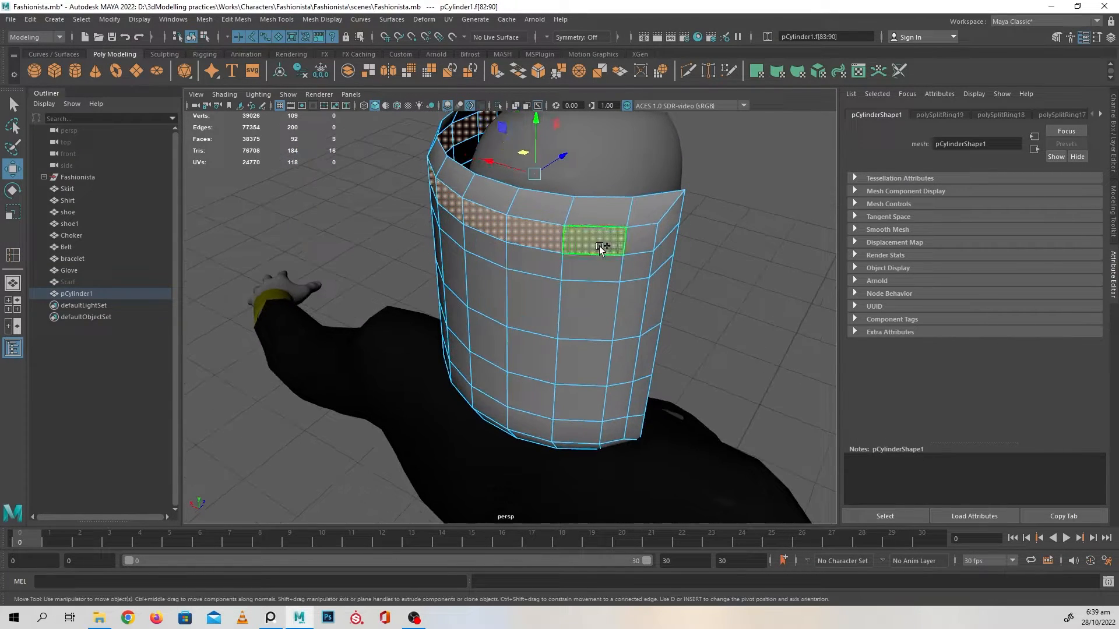
{"action": "left_click_drag", "start_coordinate": [622, 289], "coordinate": [655, 238], "text": "alt"}
{"action": "left_click_drag", "start_coordinate": [490, 270], "coordinate": [639, 258], "text": "alt"}
{"action": "left_click", "coordinate": [330, 190], "text": "shift"}
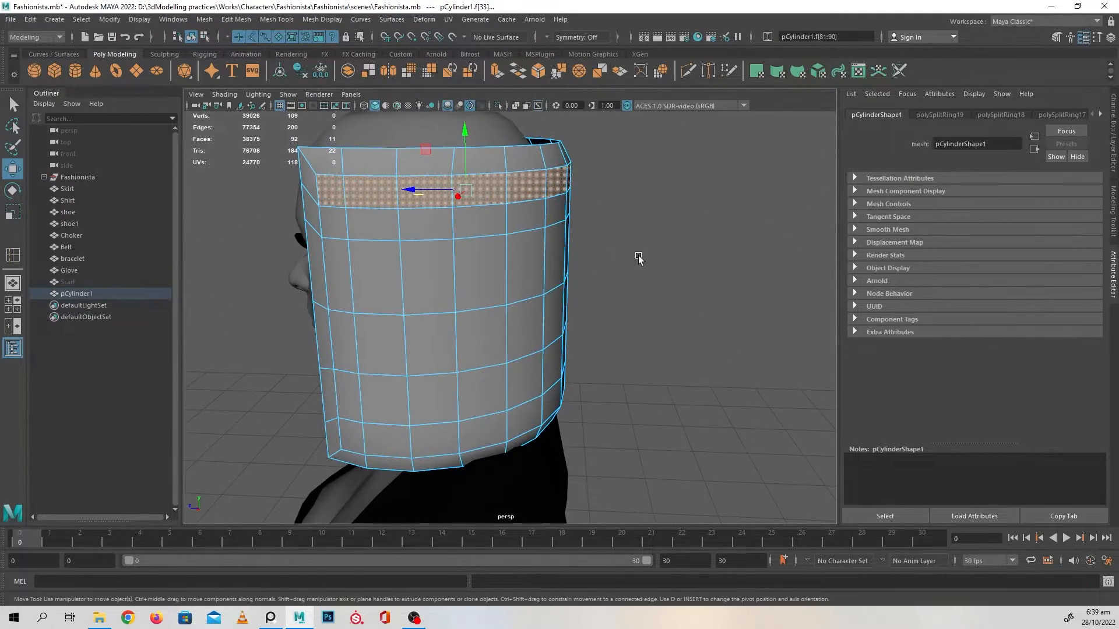
{"action": "double_click", "coordinate": [342, 222], "text": "shift"}
{"action": "left_click_drag", "start_coordinate": [352, 280], "coordinate": [609, 296], "text": "alt"}
{"action": "double_click", "coordinate": [631, 268], "text": "shift"}
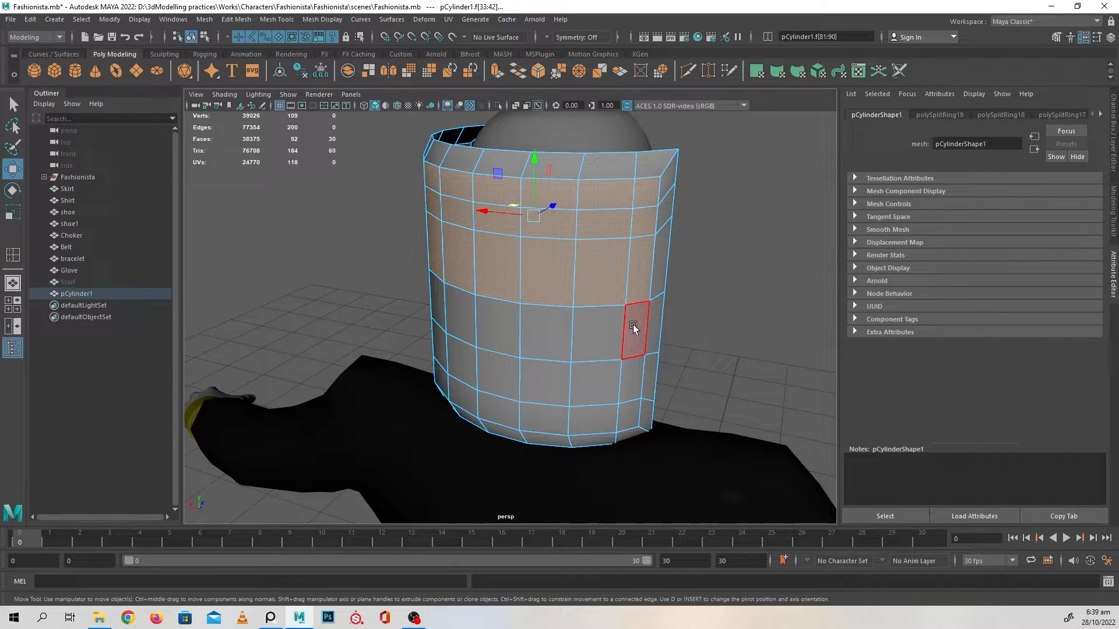
{"action": "left_click", "coordinate": [633, 330], "text": "shift"}
{"action": "left_click_drag", "start_coordinate": [633, 330], "coordinate": [458, 354], "text": "alt"}
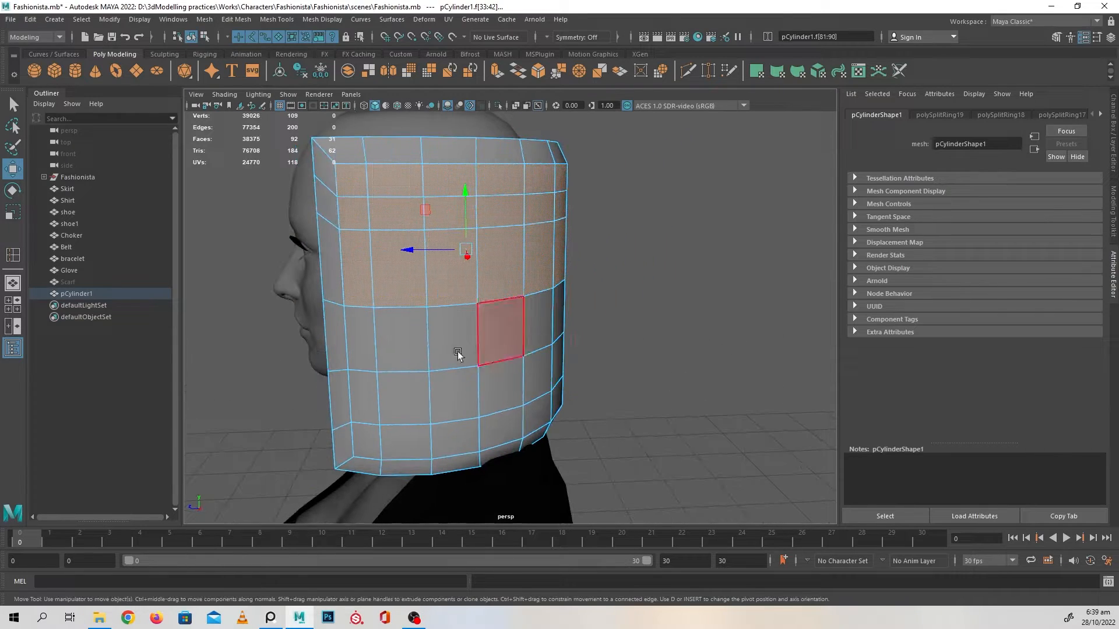
{"action": "double_click", "coordinate": [364, 339], "text": "shift"}
{"action": "left_click_drag", "start_coordinate": [364, 338], "coordinate": [602, 375], "text": "alt"}
{"action": "double_click", "coordinate": [332, 329], "text": "shift"}
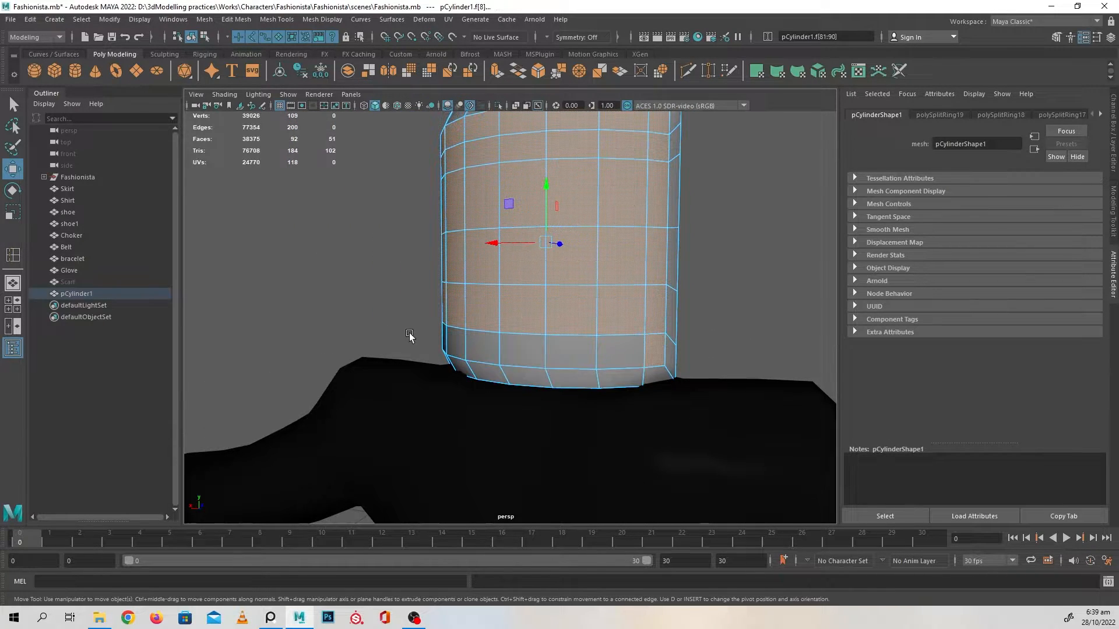
{"action": "left_click_drag", "start_coordinate": [409, 337], "coordinate": [574, 428], "text": "alt"}
{"action": "double_click", "coordinate": [326, 359], "text": "shift"}
{"action": "key", "text": "ctrl+e"}
{"action": "left_click_drag", "start_coordinate": [540, 489], "coordinate": [655, 432]}
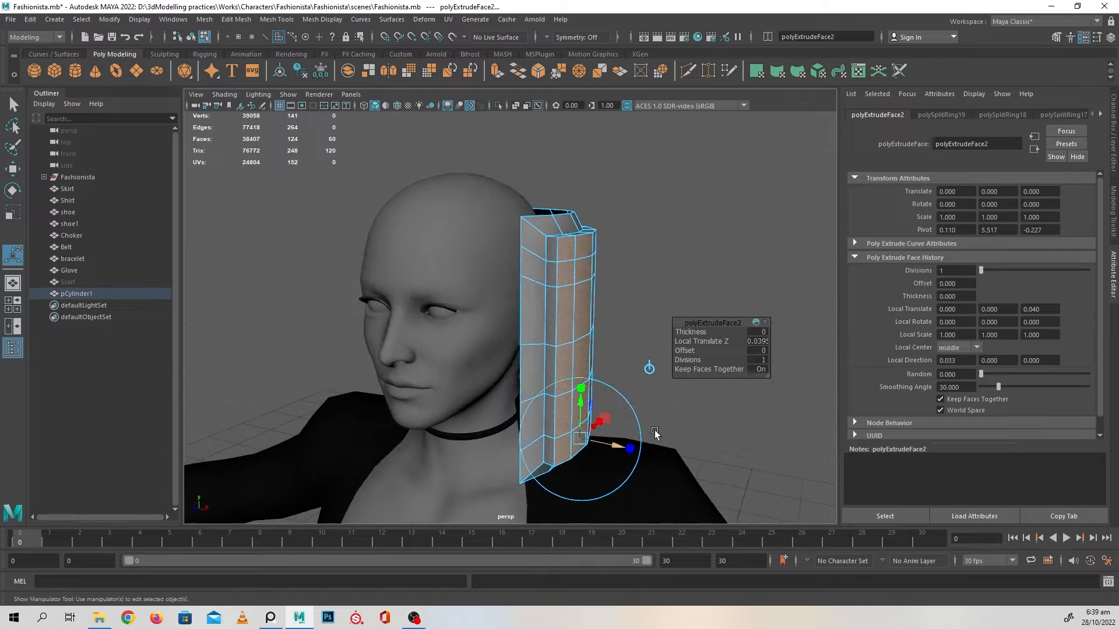
- Extrude the same outer faces again by about 0.032, scale them slightly taller, and return to object mode
{"action": "key", "text": "ctrl+e"}
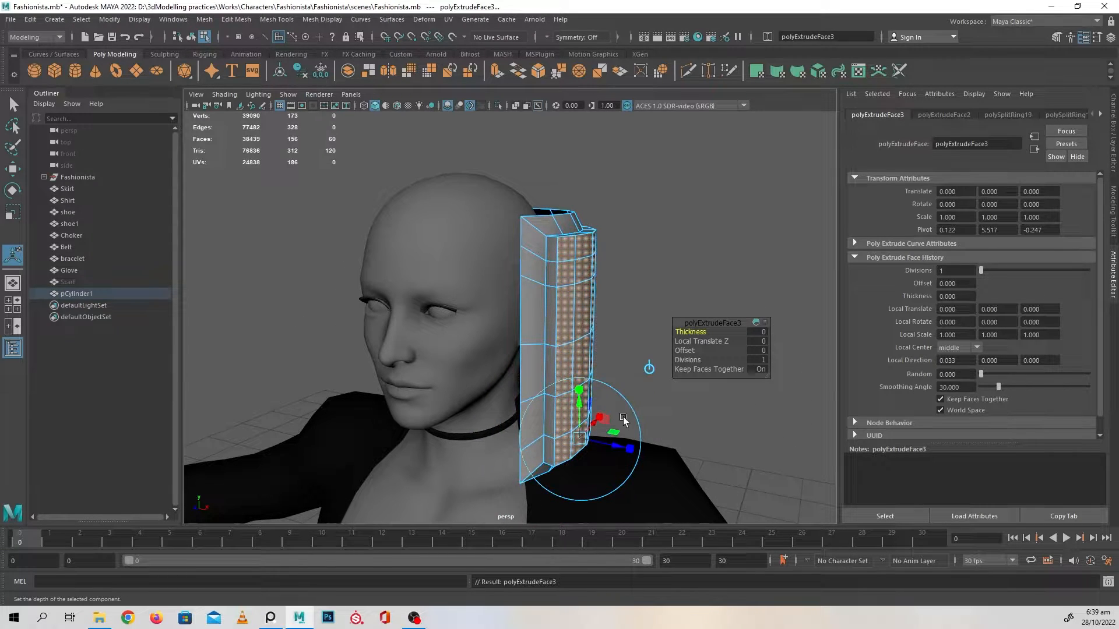
{"action": "left_click_drag", "start_coordinate": [615, 445], "coordinate": [623, 447]}
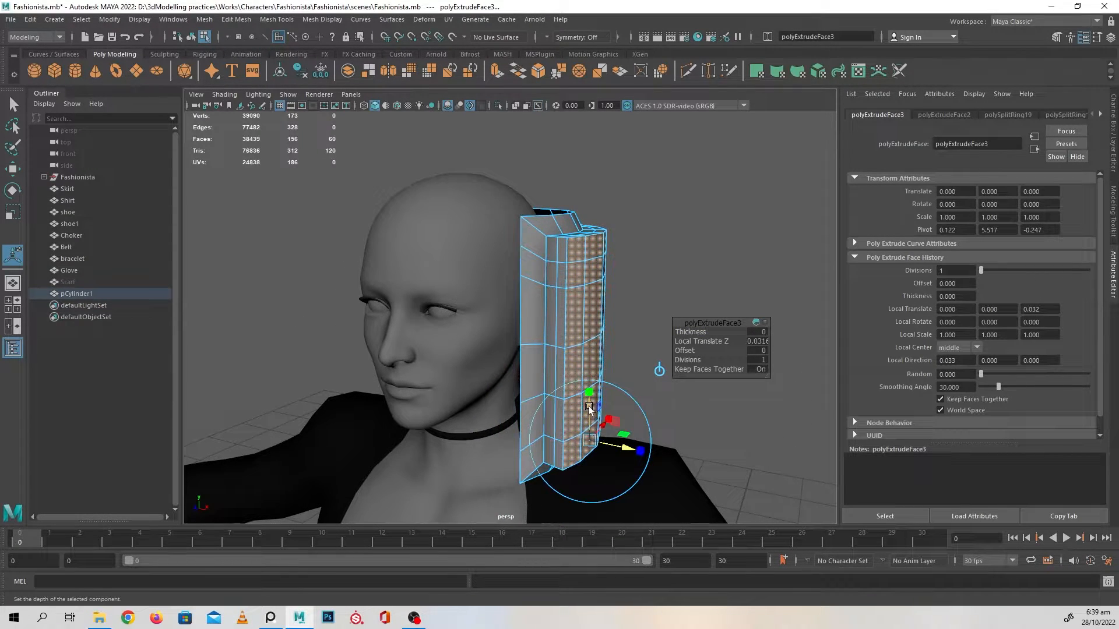
{"action": "left_click_drag", "start_coordinate": [589, 407], "coordinate": [588, 401]}
{"action": "key", "text": "ctrl+z"}
{"action": "left_click_drag", "start_coordinate": [627, 441], "coordinate": [466, 397], "text": "alt"}
{"action": "key", "text": "r"}
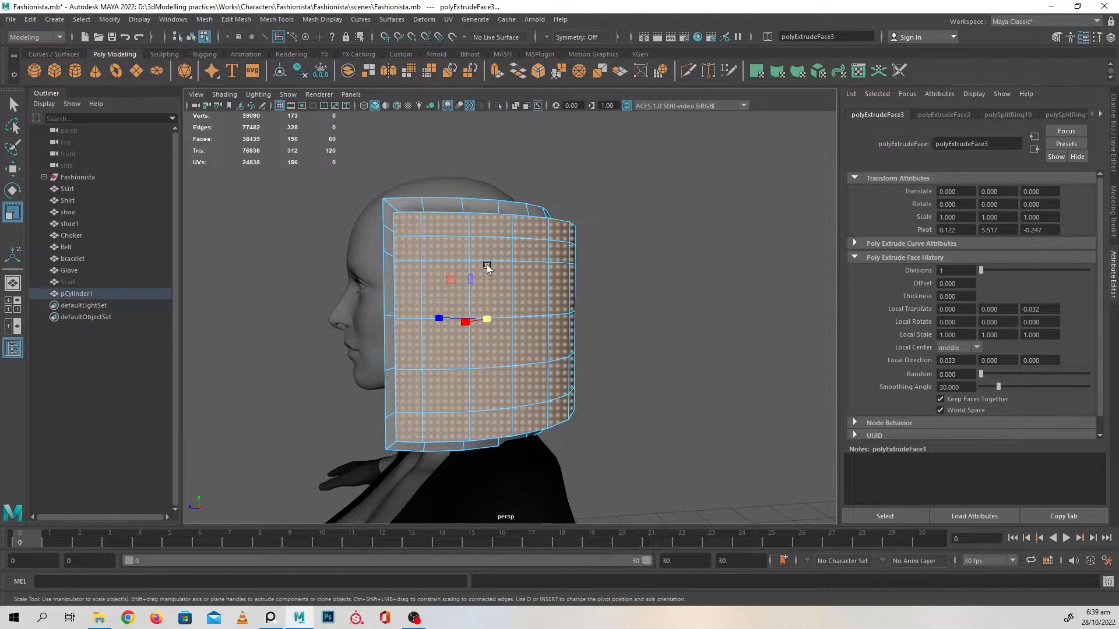
{"action": "left_click_drag", "start_coordinate": [487, 266], "coordinate": [488, 259]}
{"action": "left_click_drag", "start_coordinate": [487, 373], "coordinate": [574, 326], "text": "alt"}
{"action": "key", "text": "w"}
{"action": "right_click", "coordinate": [577, 297]}
{"action": "left_click", "coordinate": [634, 280]}
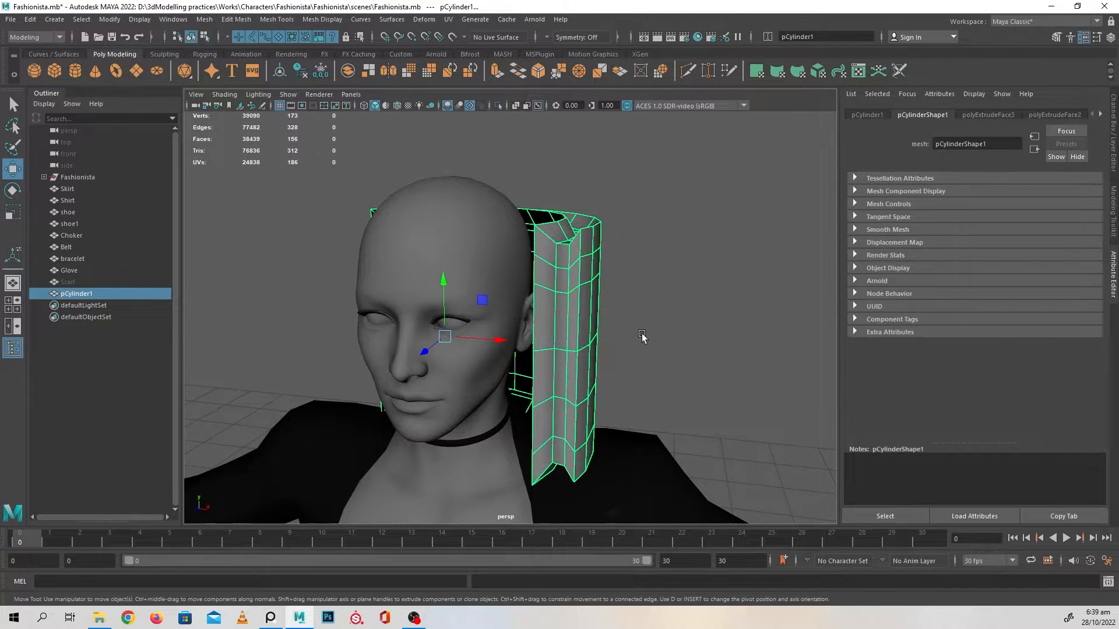
- Use the Grab sculpting tool on the shell to bend the lower part of its side edge inward toward the neck
{"action": "left_click", "coordinate": [616, 395]}
{"action": "mouse_move", "coordinate": [617, 394]}
{"action": "left_mouse_down", "text": "alt"}
{"action": "mouse_move", "coordinate": [675, 396]}
{"action": "mouse_move", "coordinate": [599, 452]}
{"action": "mouse_move", "coordinate": [452, 395]}
{"action": "mouse_move", "coordinate": [571, 383]}
{"action": "mouse_move", "coordinate": [544, 387]}
{"action": "mouse_move", "coordinate": [512, 361]}
{"action": "left_mouse_up", "text": "alt"}
{"action": "left_click", "coordinate": [526, 380]}
{"action": "left_click", "coordinate": [163, 53]}
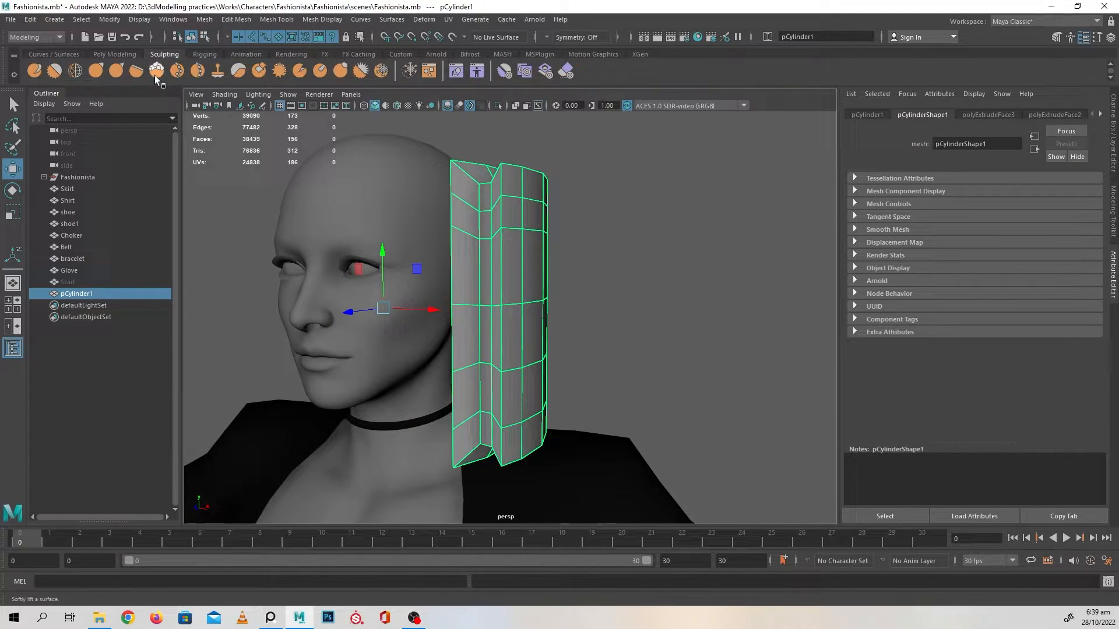
{"action": "left_click", "coordinate": [94, 70]}
{"action": "left_click_drag", "start_coordinate": [513, 361], "coordinate": [489, 321], "text": "alt"}
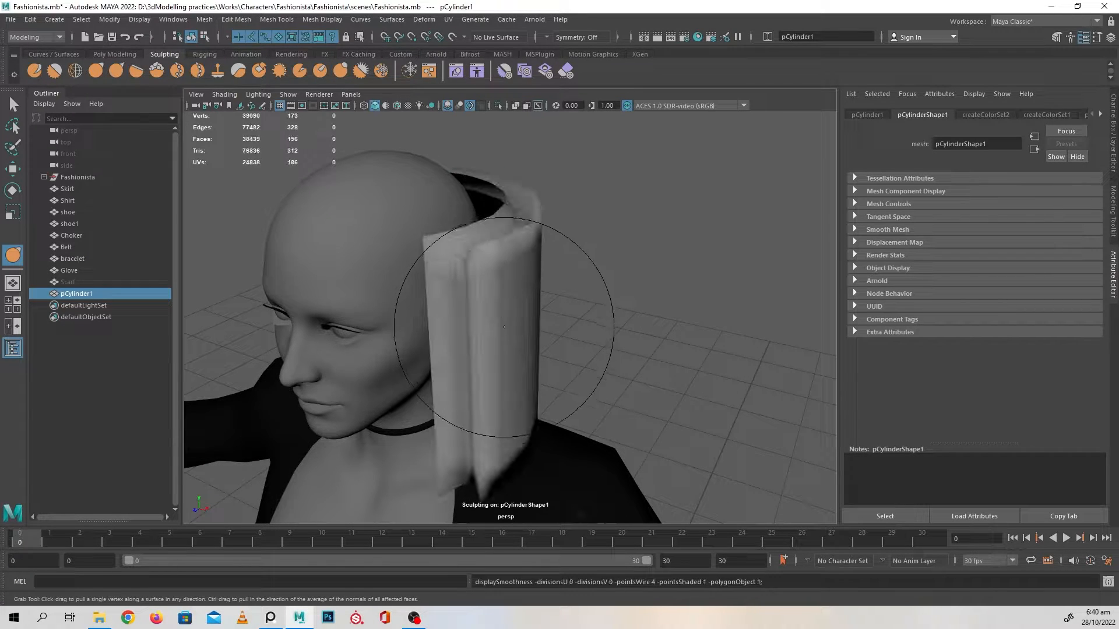
{"action": "mouse_move", "coordinate": [500, 307]}
{"action": "left_mouse_down", "text": "alt"}
{"action": "mouse_move", "coordinate": [500, 342]}
{"action": "mouse_move", "coordinate": [536, 420]}
{"action": "mouse_move", "coordinate": [530, 357]}
{"action": "left_mouse_up", "text": "alt"}
{"action": "mouse_move", "coordinate": [541, 403]}
{"action": "left_mouse_down"}
{"action": "mouse_move", "coordinate": [369, 425]}
{"action": "mouse_move", "coordinate": [522, 393]}
{"action": "mouse_move", "coordinate": [499, 434]}
{"action": "mouse_move", "coordinate": [527, 387]}
{"action": "mouse_move", "coordinate": [519, 359]}
{"action": "left_mouse_up"}
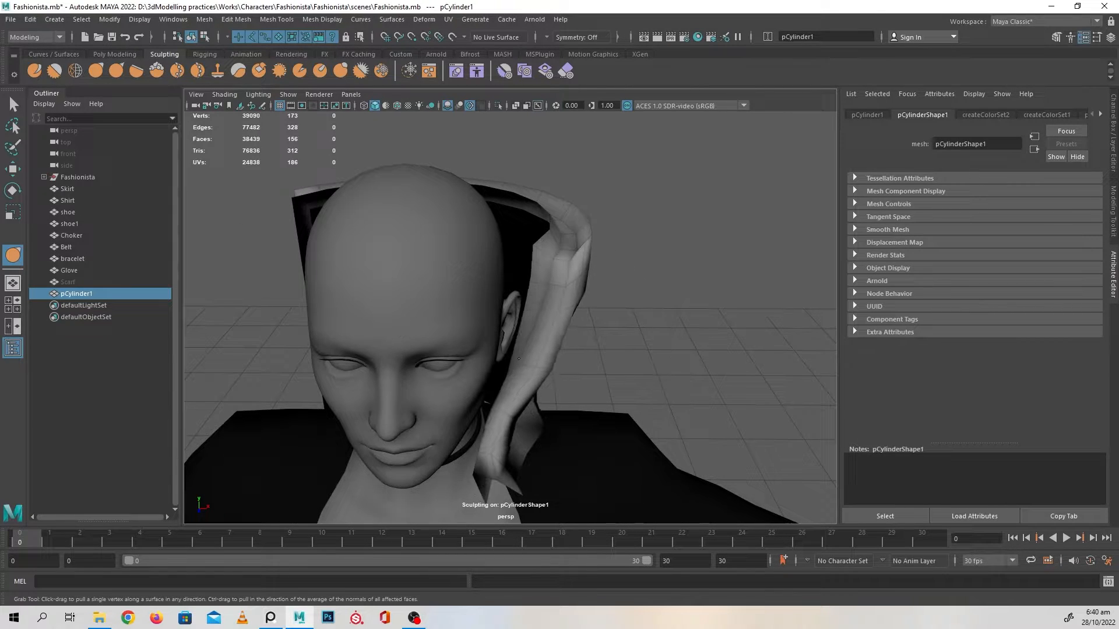
- Pull the shell's upper rim closer around the sides and back of the head with the Grab tool
{"action": "mouse_move", "coordinate": [546, 250]}
{"action": "left_mouse_down"}
{"action": "mouse_move", "coordinate": [512, 251]}
{"action": "mouse_move", "coordinate": [575, 300]}
{"action": "mouse_move", "coordinate": [516, 335]}
{"action": "left_mouse_up"}
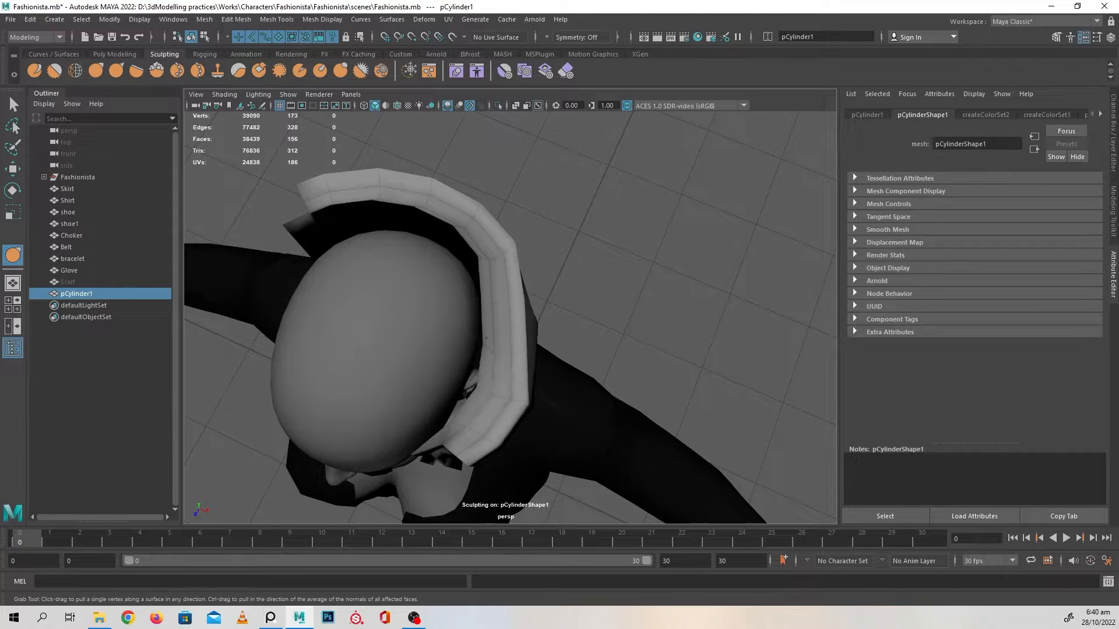
{"action": "left_click_drag", "start_coordinate": [479, 312], "coordinate": [467, 259]}
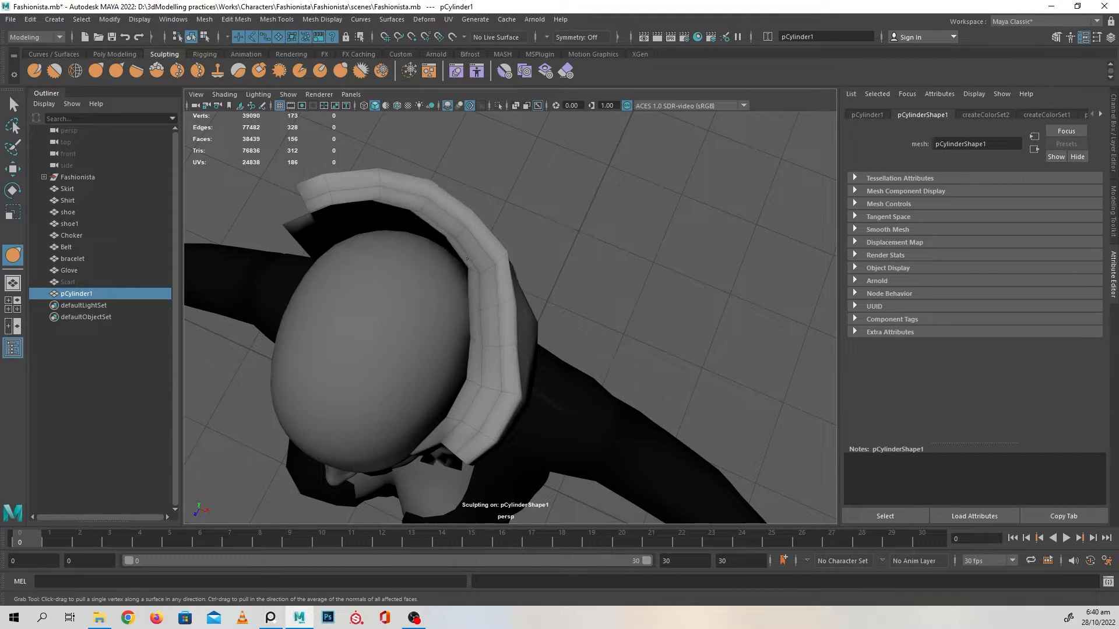
{"action": "left_click_drag", "start_coordinate": [403, 198], "coordinate": [407, 218]}
{"action": "left_click_drag", "start_coordinate": [329, 206], "coordinate": [336, 235]}
- Pull the shell's lower back and side edge inward around the neck with the Grab tool
{"action": "mouse_move", "coordinate": [312, 275]}
{"action": "left_mouse_down", "text": "alt"}
{"action": "mouse_move", "coordinate": [429, 335]}
{"action": "mouse_move", "coordinate": [432, 356]}
{"action": "left_mouse_up", "text": "alt"}
{"action": "left_click_drag", "start_coordinate": [406, 399], "coordinate": [421, 279], "text": "alt"}
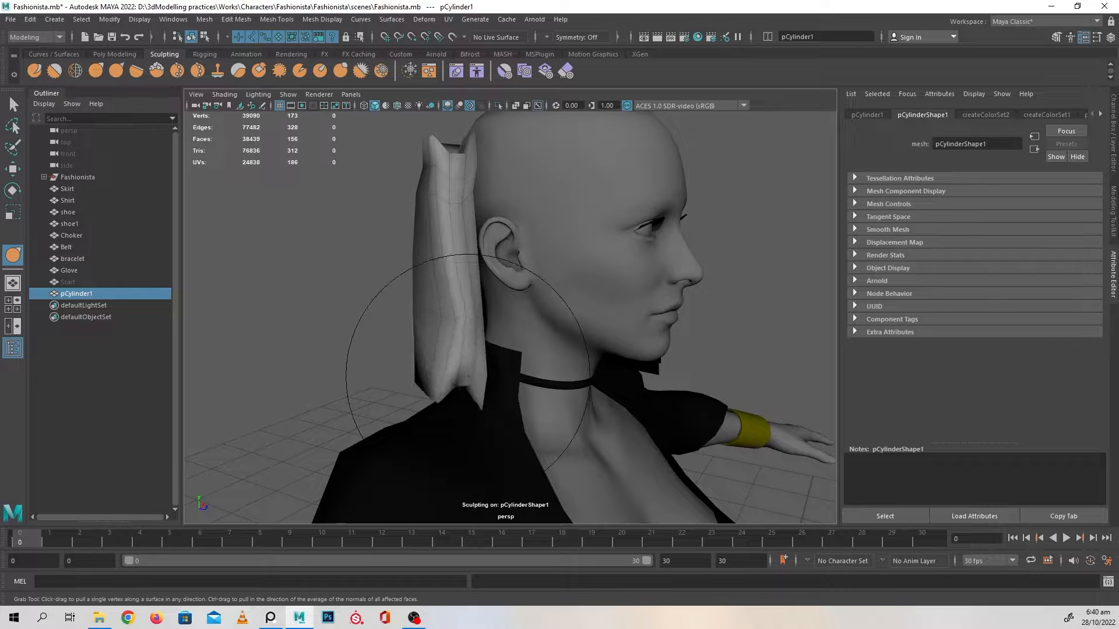
{"action": "mouse_move", "coordinate": [468, 376]}
{"action": "left_mouse_down", "text": "alt"}
{"action": "mouse_move", "coordinate": [445, 370]}
{"action": "mouse_move", "coordinate": [637, 379]}
{"action": "mouse_move", "coordinate": [534, 326]}
{"action": "mouse_move", "coordinate": [500, 379]}
{"action": "mouse_move", "coordinate": [603, 361]}
{"action": "mouse_move", "coordinate": [554, 342]}
{"action": "mouse_move", "coordinate": [577, 243]}
{"action": "mouse_move", "coordinate": [557, 269]}
{"action": "mouse_move", "coordinate": [428, 294]}
{"action": "left_mouse_up", "text": "alt"}
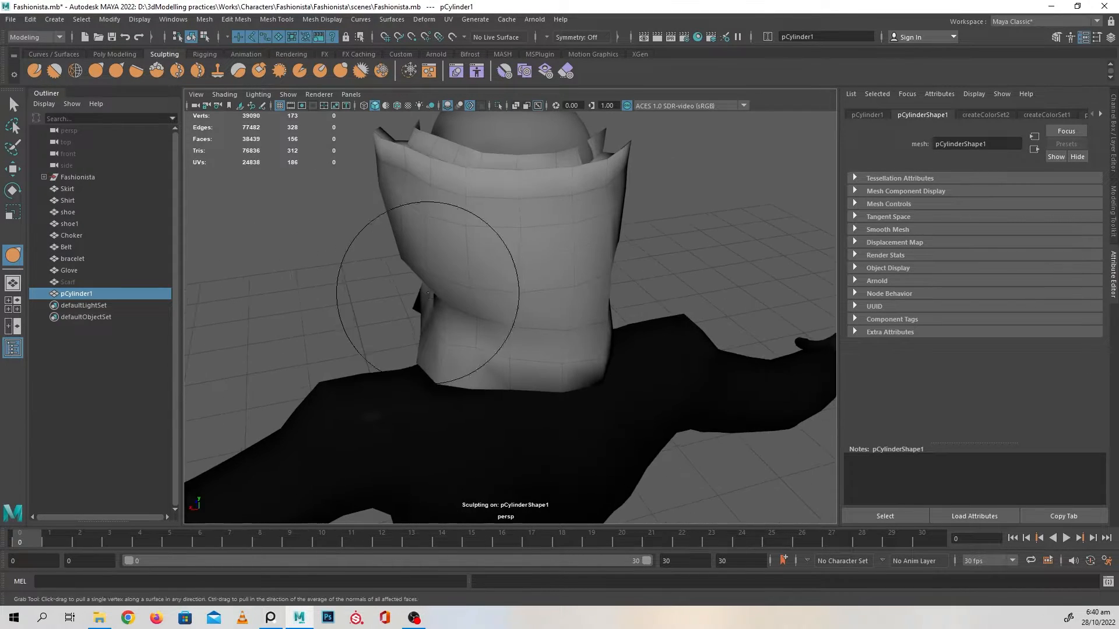
{"action": "left_click_drag", "start_coordinate": [408, 252], "coordinate": [600, 359], "text": "alt"}
{"action": "left_click_drag", "start_coordinate": [475, 356], "coordinate": [511, 262], "text": "alt"}
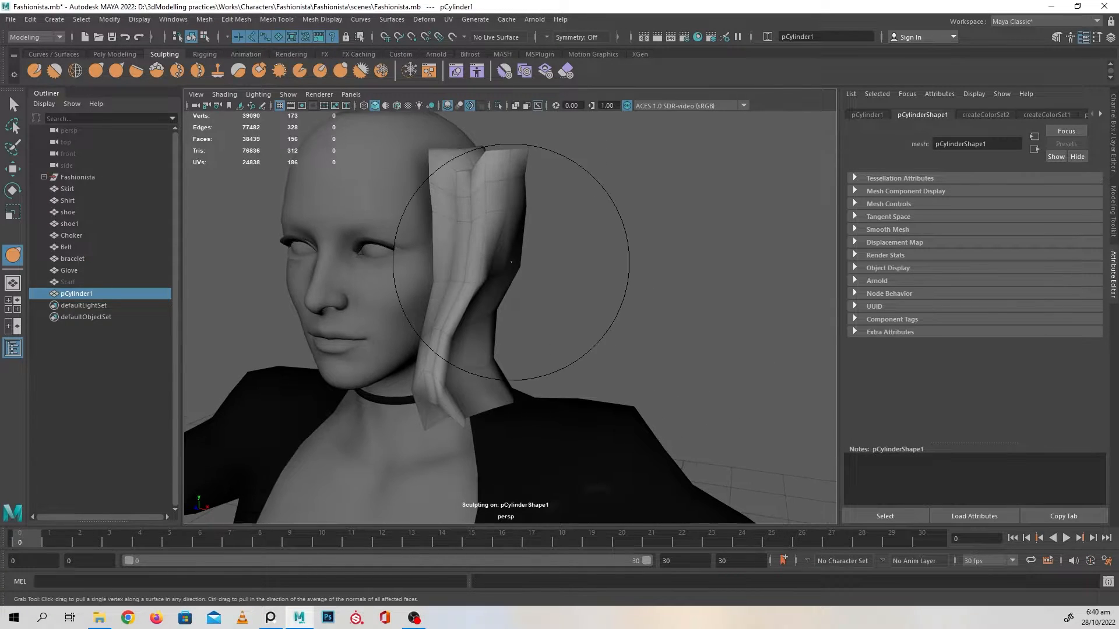
- Shape the shell's side and lower back with the Grab tool to follow the curve from the head into the neck
{"action": "left_click_drag", "start_coordinate": [611, 363], "coordinate": [528, 325], "text": "alt"}
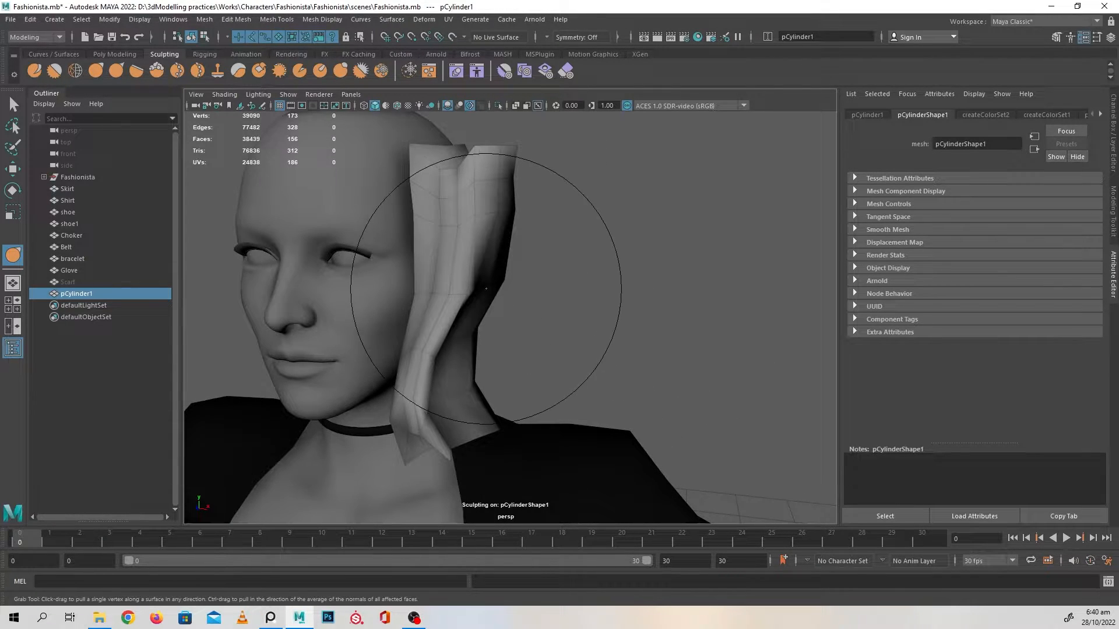
{"action": "mouse_move", "coordinate": [486, 289]}
{"action": "left_mouse_down", "text": "alt"}
{"action": "mouse_move", "coordinate": [500, 324]}
{"action": "mouse_move", "coordinate": [464, 286]}
{"action": "left_mouse_up", "text": "alt"}
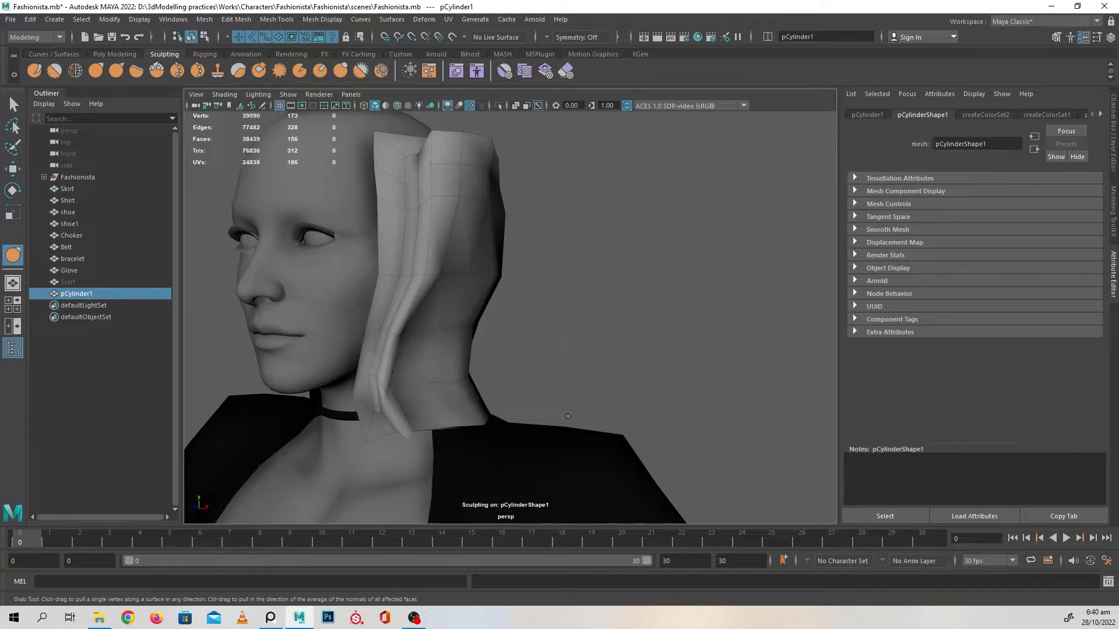
{"action": "mouse_move", "coordinate": [514, 340]}
{"action": "left_mouse_down", "text": "alt"}
{"action": "mouse_move", "coordinate": [522, 364]}
{"action": "mouse_move", "coordinate": [594, 333]}
{"action": "mouse_move", "coordinate": [507, 208]}
{"action": "mouse_move", "coordinate": [465, 245]}
{"action": "left_mouse_up", "text": "alt"}
{"action": "mouse_move", "coordinate": [606, 251]}
{"action": "left_mouse_down", "text": "alt"}
{"action": "mouse_move", "coordinate": [498, 187]}
{"action": "mouse_move", "coordinate": [563, 240]}
{"action": "left_mouse_up", "text": "alt"}
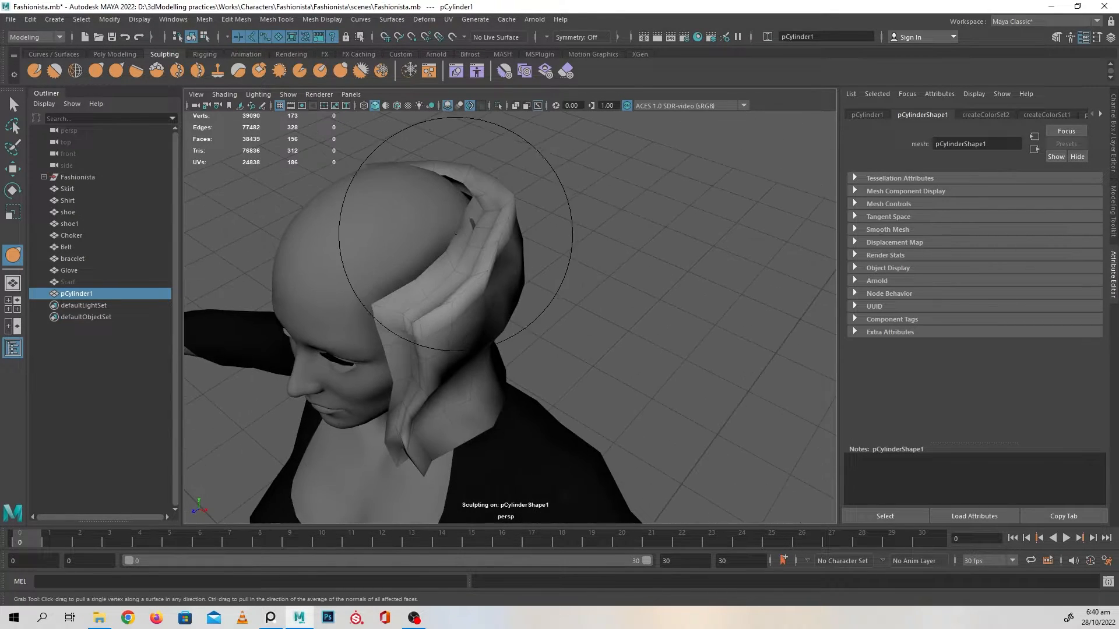
{"action": "mouse_move", "coordinate": [477, 237]}
{"action": "left_mouse_down"}
{"action": "mouse_move", "coordinate": [493, 237]}
{"action": "mouse_move", "coordinate": [430, 212]}
{"action": "mouse_move", "coordinate": [467, 292]}
{"action": "mouse_move", "coordinate": [629, 272]}
{"action": "mouse_move", "coordinate": [507, 282]}
{"action": "mouse_move", "coordinate": [517, 237]}
{"action": "mouse_move", "coordinate": [526, 271]}
{"action": "mouse_move", "coordinate": [497, 292]}
{"action": "mouse_move", "coordinate": [450, 275]}
{"action": "mouse_move", "coordinate": [540, 297]}
{"action": "left_mouse_up"}
- Leave sculpting and smooth the whole shell mesh with one division level
{"action": "key", "text": "w"}
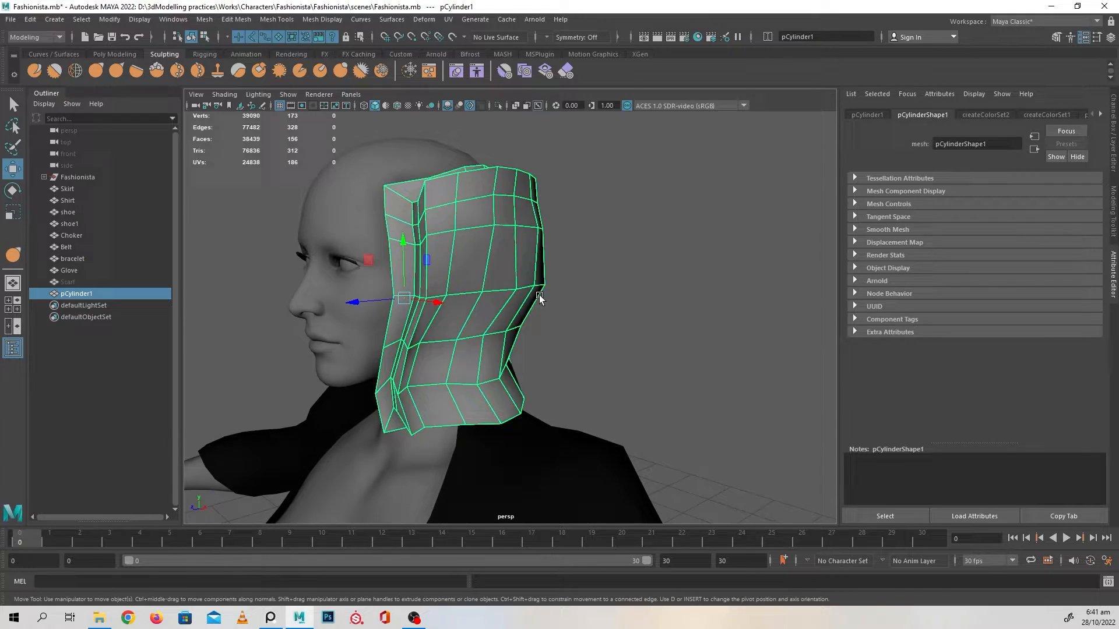
{"action": "left_click", "coordinate": [123, 54]}
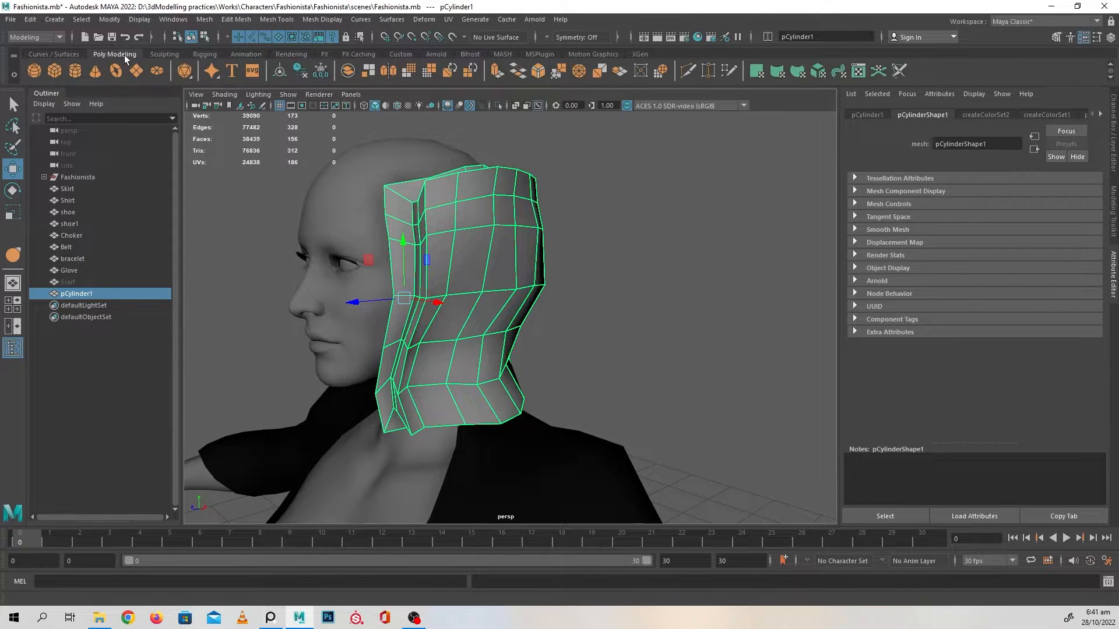
{"action": "left_click", "coordinate": [409, 72]}
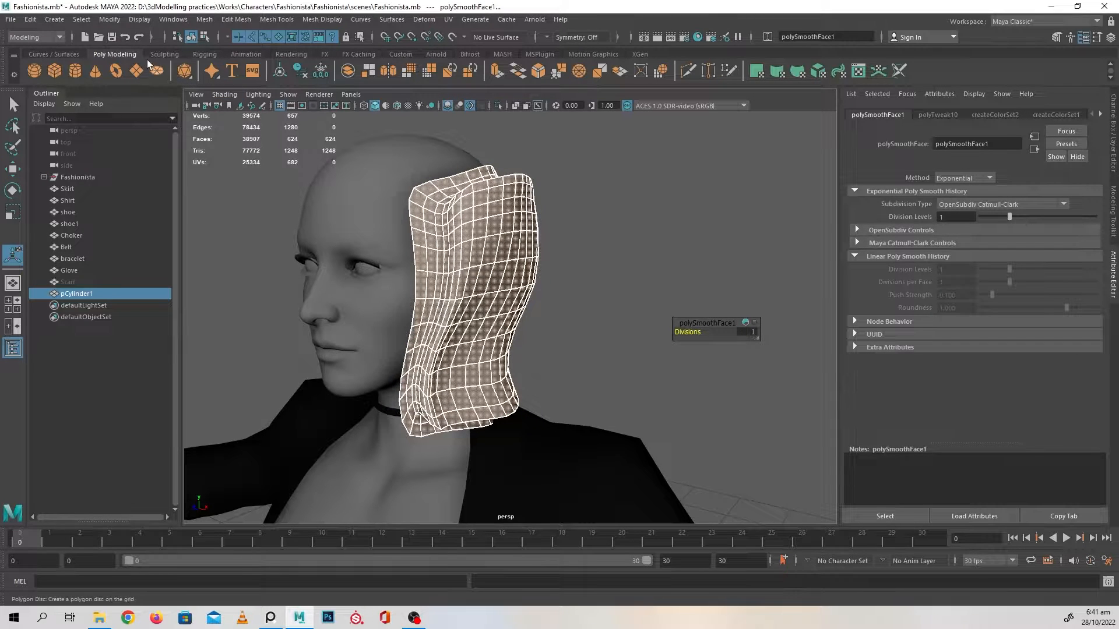
- Use the Grab tool to pull the outer layer's lower side and back outward and down into a rounded overhang above the neck
{"action": "left_click", "coordinate": [163, 54]}
{"action": "left_click", "coordinate": [96, 71]}
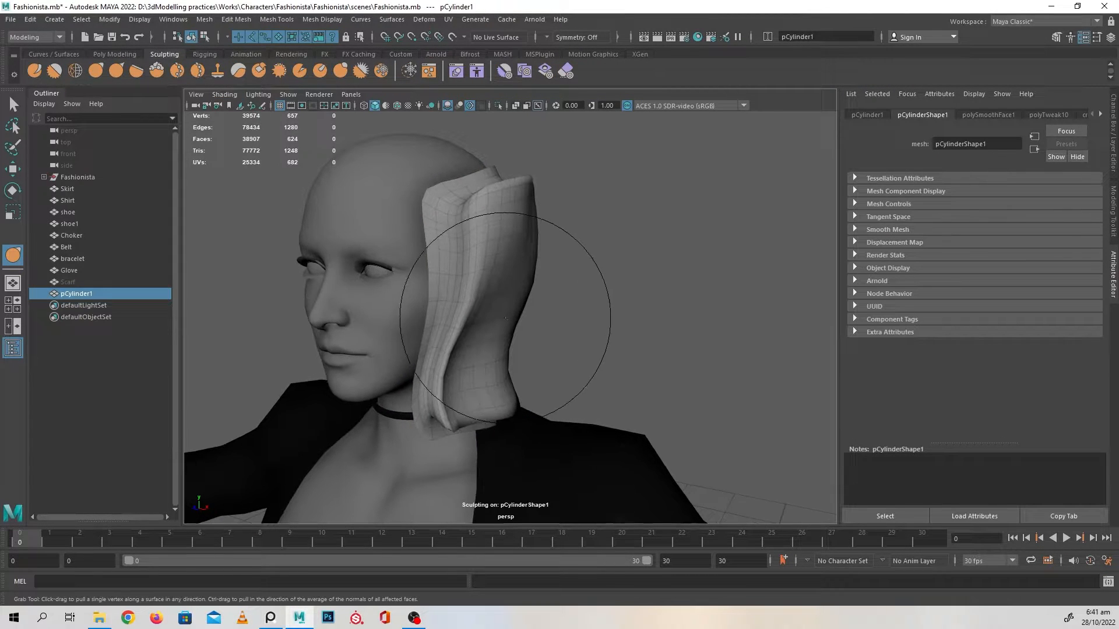
{"action": "mouse_move", "coordinate": [491, 309]}
{"action": "left_mouse_down", "text": "alt"}
{"action": "mouse_move", "coordinate": [478, 314]}
{"action": "mouse_move", "coordinate": [495, 367]}
{"action": "mouse_move", "coordinate": [511, 358]}
{"action": "mouse_move", "coordinate": [369, 332]}
{"action": "mouse_move", "coordinate": [463, 394]}
{"action": "mouse_move", "coordinate": [501, 369]}
{"action": "mouse_move", "coordinate": [508, 382]}
{"action": "left_mouse_up", "text": "alt"}
{"action": "mouse_move", "coordinate": [583, 431]}
{"action": "left_mouse_down", "text": "alt"}
{"action": "mouse_move", "coordinate": [522, 409]}
{"action": "mouse_move", "coordinate": [506, 382]}
{"action": "left_mouse_up", "text": "alt"}
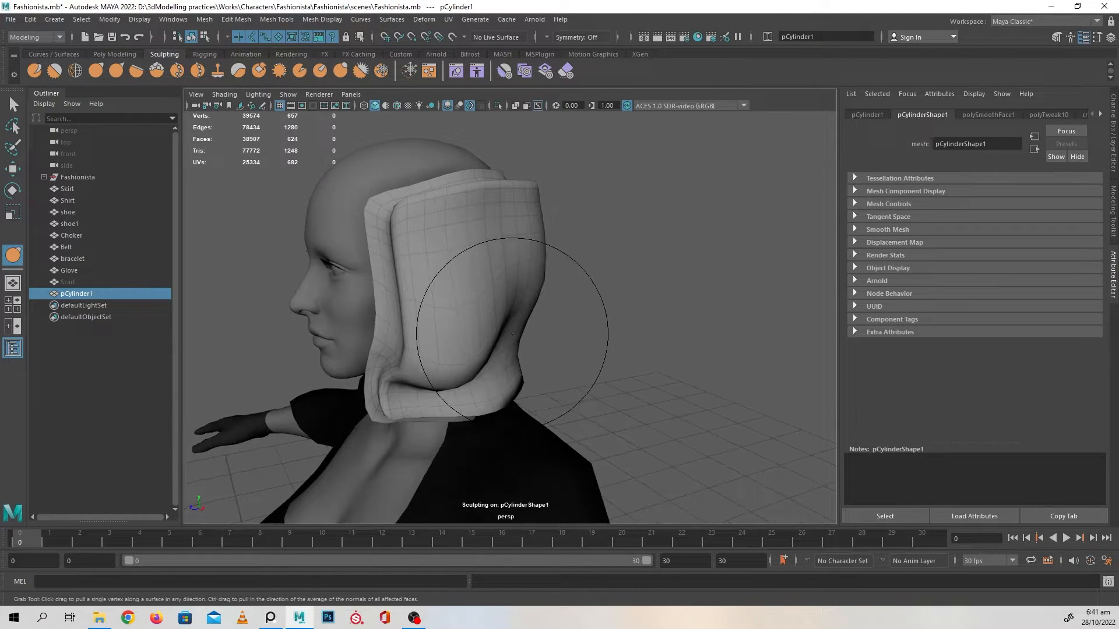
{"action": "mouse_move", "coordinate": [509, 328]}
{"action": "left_mouse_down", "text": "alt"}
{"action": "mouse_move", "coordinate": [522, 392]}
{"action": "mouse_move", "coordinate": [474, 375]}
{"action": "mouse_move", "coordinate": [527, 382]}
{"action": "mouse_move", "coordinate": [492, 328]}
{"action": "mouse_move", "coordinate": [499, 352]}
{"action": "mouse_move", "coordinate": [526, 349]}
{"action": "mouse_move", "coordinate": [572, 382]}
{"action": "mouse_move", "coordinate": [484, 332]}
{"action": "mouse_move", "coordinate": [467, 339]}
{"action": "mouse_move", "coordinate": [537, 344]}
{"action": "mouse_move", "coordinate": [550, 323]}
{"action": "mouse_move", "coordinate": [505, 309]}
{"action": "mouse_move", "coordinate": [525, 327]}
{"action": "mouse_move", "coordinate": [474, 195]}
{"action": "mouse_move", "coordinate": [573, 237]}
{"action": "left_mouse_up", "text": "alt"}
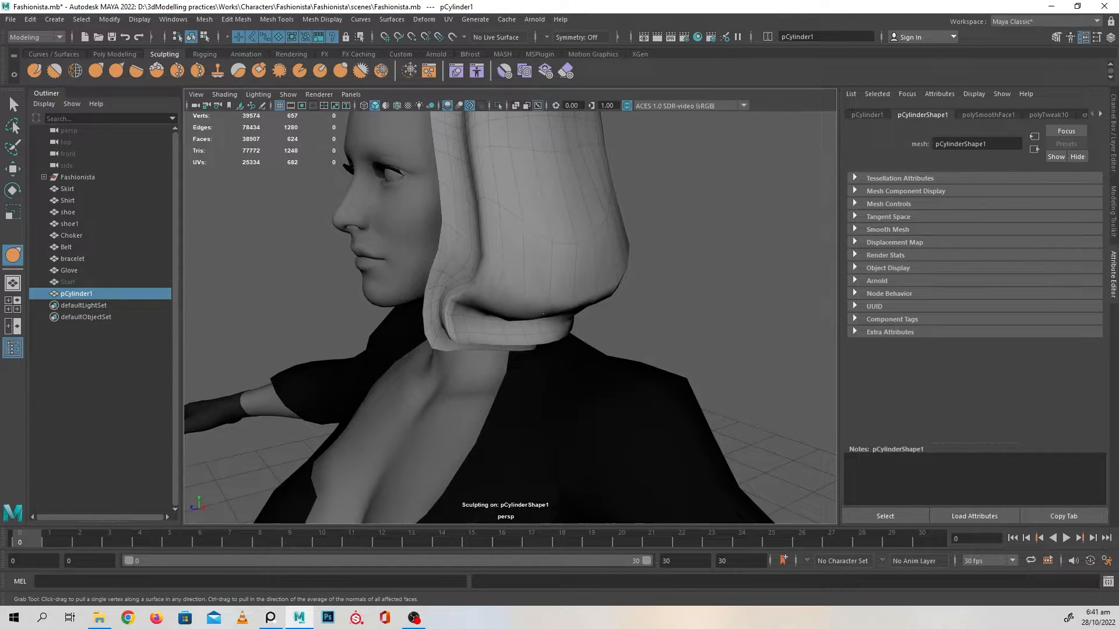
- Even out the hair's rounded bulge around the sides and back of the head with the Grab tool
{"action": "mouse_move", "coordinate": [543, 314]}
{"action": "left_mouse_down", "text": "alt"}
{"action": "mouse_move", "coordinate": [583, 327]}
{"action": "mouse_move", "coordinate": [617, 317]}
{"action": "mouse_move", "coordinate": [585, 338]}
{"action": "mouse_move", "coordinate": [589, 244]}
{"action": "mouse_move", "coordinate": [519, 256]}
{"action": "mouse_move", "coordinate": [512, 267]}
{"action": "mouse_move", "coordinate": [552, 308]}
{"action": "left_mouse_up", "text": "alt"}
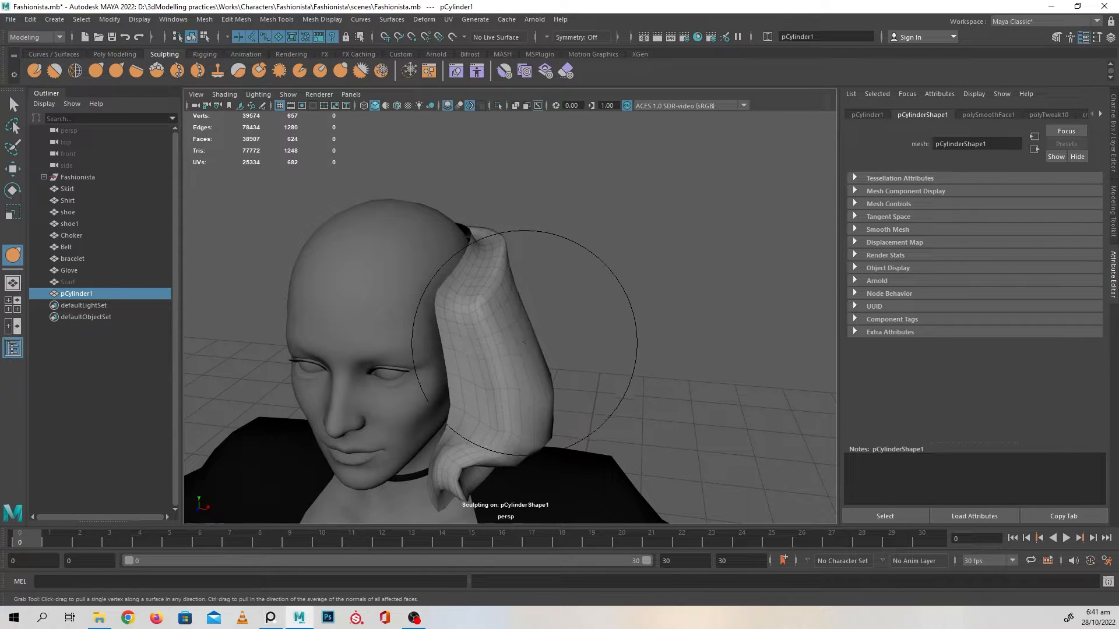
{"action": "left_click_drag", "start_coordinate": [529, 399], "coordinate": [493, 348], "text": "alt"}
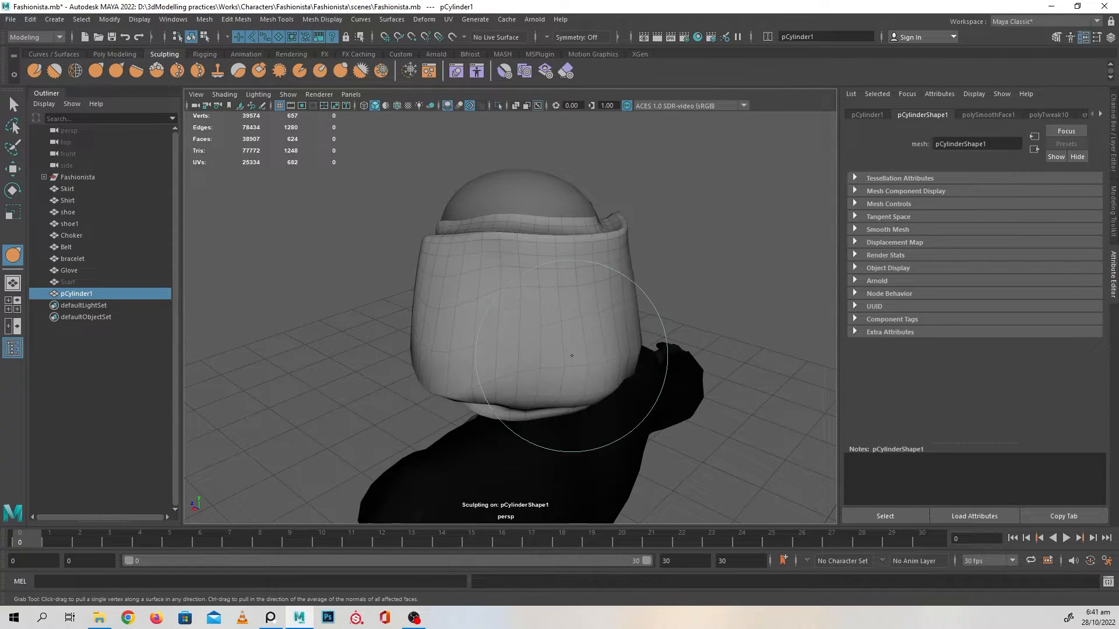
{"action": "mouse_move", "coordinate": [571, 356]}
{"action": "left_mouse_down", "text": "alt"}
{"action": "mouse_move", "coordinate": [528, 382]}
{"action": "mouse_move", "coordinate": [577, 351]}
{"action": "left_mouse_up", "text": "alt"}
{"action": "left_click_drag", "start_coordinate": [436, 408], "coordinate": [497, 334], "text": "alt"}
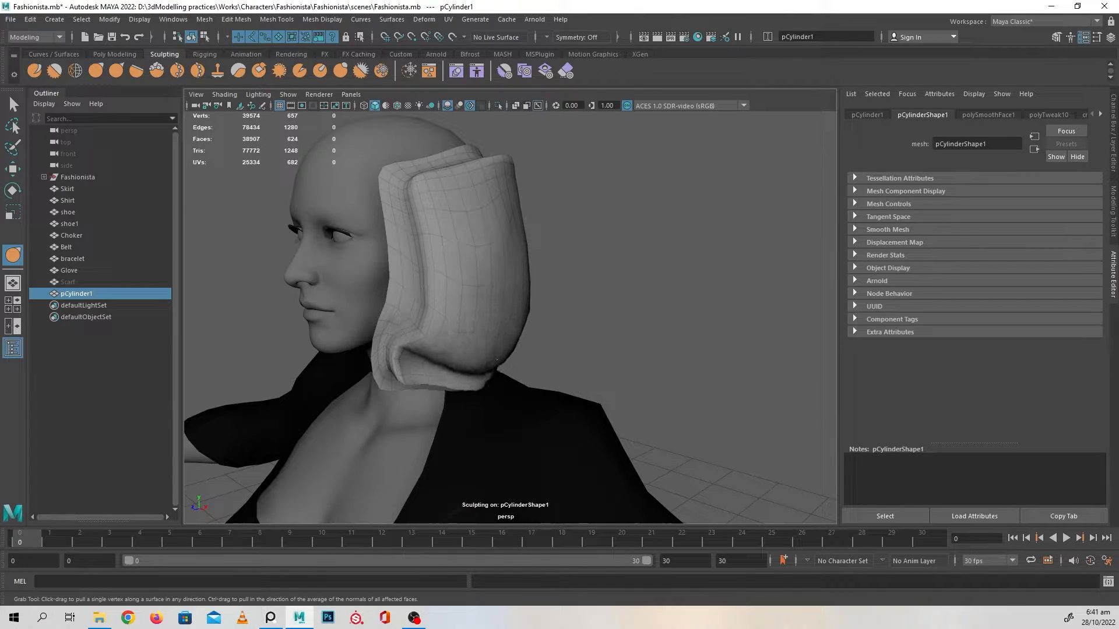
{"action": "left_click_drag", "start_coordinate": [509, 374], "coordinate": [598, 373], "text": "alt"}
- Smooth the outer surface below the upper rim at the back of the hair with the Smooth sculpting tool
{"action": "mouse_move", "coordinate": [687, 394]}
{"action": "left_mouse_down", "text": "alt"}
{"action": "mouse_move", "coordinate": [596, 401]}
{"action": "mouse_move", "coordinate": [557, 326]}
{"action": "mouse_move", "coordinate": [437, 292]}
{"action": "mouse_move", "coordinate": [570, 345]}
{"action": "mouse_move", "coordinate": [469, 343]}
{"action": "mouse_move", "coordinate": [564, 358]}
{"action": "mouse_move", "coordinate": [512, 349]}
{"action": "mouse_move", "coordinate": [532, 347]}
{"action": "mouse_move", "coordinate": [488, 221]}
{"action": "mouse_move", "coordinate": [437, 262]}
{"action": "mouse_move", "coordinate": [387, 250]}
{"action": "mouse_move", "coordinate": [467, 309]}
{"action": "mouse_move", "coordinate": [580, 278]}
{"action": "mouse_move", "coordinate": [574, 248]}
{"action": "left_mouse_up", "text": "alt"}
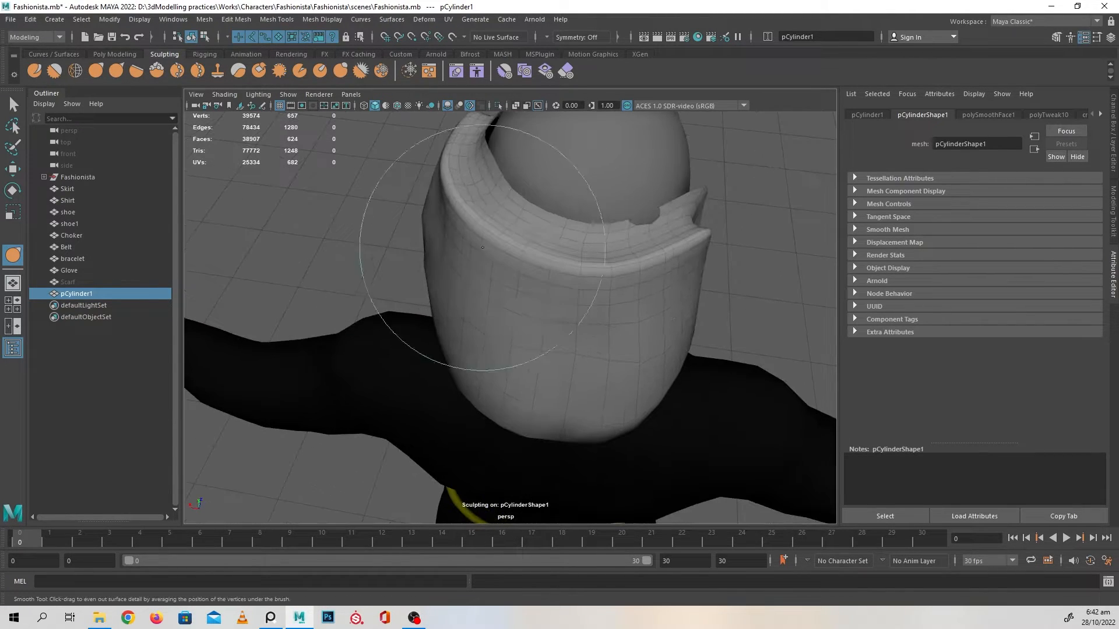
{"action": "mouse_move", "coordinate": [487, 244]}
{"action": "left_mouse_down"}
{"action": "mouse_move", "coordinate": [464, 248]}
{"action": "mouse_move", "coordinate": [595, 292]}
{"action": "left_mouse_up"}
{"action": "mouse_move", "coordinate": [456, 329]}
{"action": "left_mouse_down"}
{"action": "mouse_move", "coordinate": [489, 326]}
{"action": "mouse_move", "coordinate": [427, 328]}
{"action": "mouse_move", "coordinate": [539, 320]}
{"action": "left_mouse_up"}
- Isolate the hair shell and select the complete open border edge loop on its inner side
{"action": "key", "text": "w"}
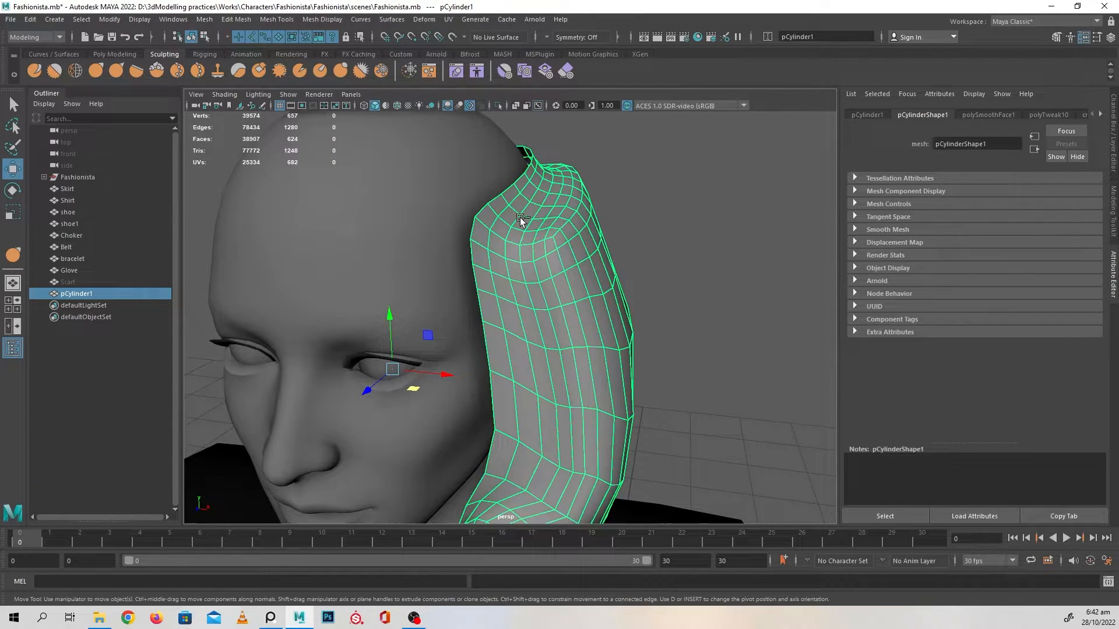
{"action": "key", "text": "ctrl+1"}
{"action": "left_click_drag", "start_coordinate": [527, 245], "coordinate": [507, 273], "text": "alt"}
{"action": "right_click_drag", "start_coordinate": [532, 239], "coordinate": [535, 210]}
{"action": "left_click_drag", "start_coordinate": [527, 225], "coordinate": [492, 273], "text": "alt"}
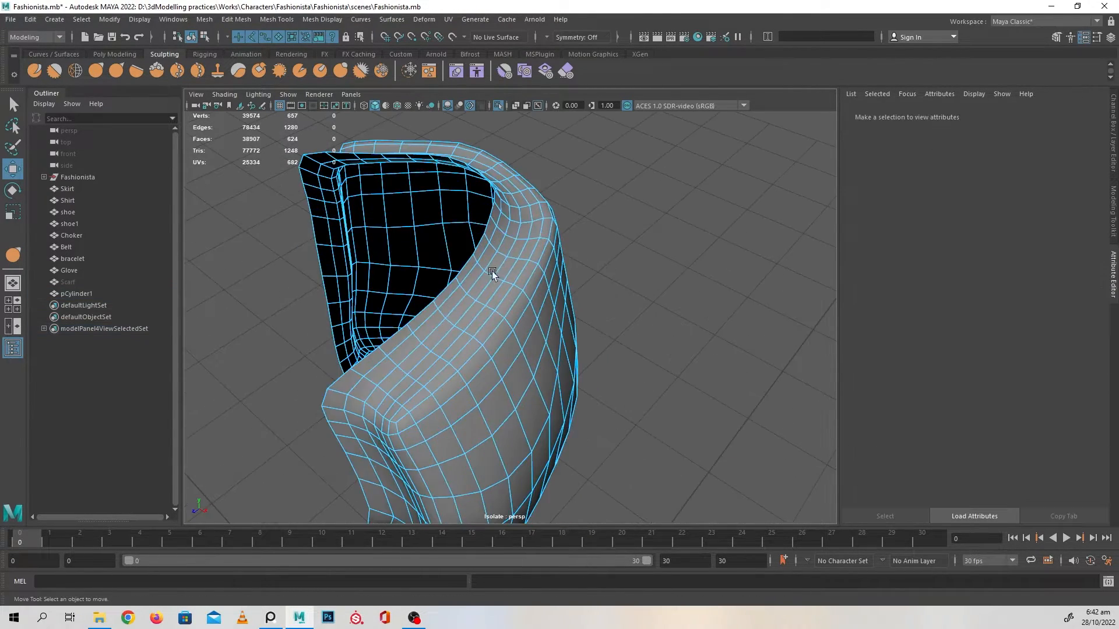
{"action": "double_click", "coordinate": [464, 268]}
{"action": "left_click_drag", "start_coordinate": [415, 317], "coordinate": [500, 290], "text": "alt"}
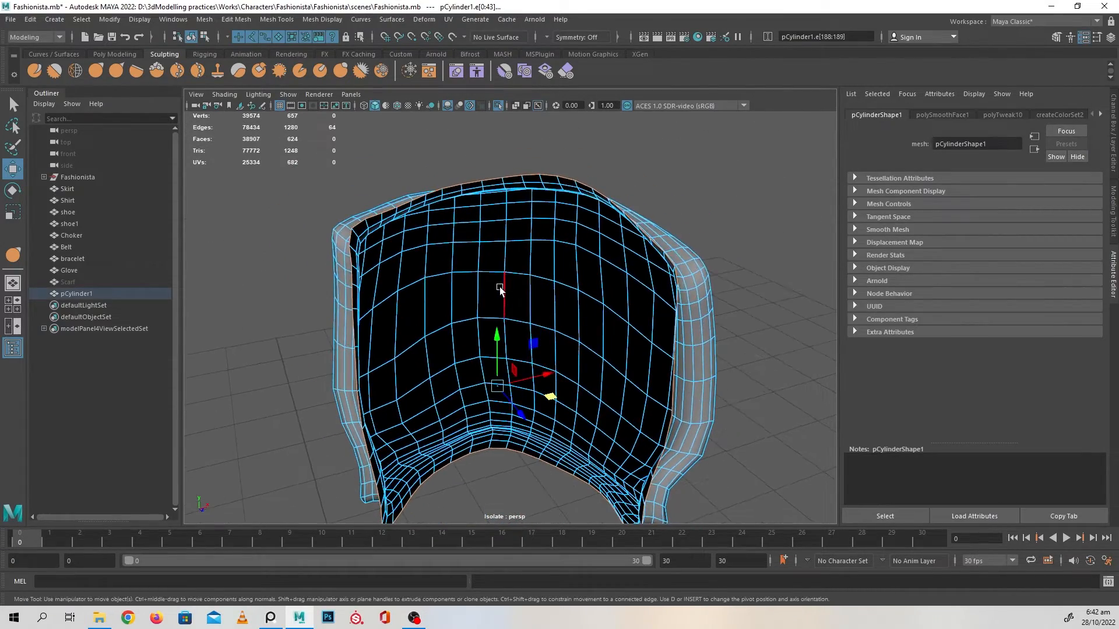
- Extrude the selected inner border edges into a strip toward the shell's inside, undoing the last adjustment
{"action": "key", "text": "ctrl+e"}
{"action": "left_click_drag", "start_coordinate": [619, 447], "coordinate": [645, 430], "text": "alt"}
{"action": "left_click_drag", "start_coordinate": [634, 374], "coordinate": [534, 435]}
{"action": "mouse_move", "coordinate": [554, 369]}
{"action": "left_mouse_down", "text": "alt"}
{"action": "mouse_move", "coordinate": [372, 188]}
{"action": "mouse_move", "coordinate": [592, 204]}
{"action": "mouse_move", "coordinate": [500, 181]}
{"action": "left_mouse_up", "text": "alt"}
{"action": "key", "text": "ctrl+z"}
- Sculpt the extruded inner strip with a resized Grab brush, adjusting its upper corner, side and lower edge
{"action": "key", "text": "b"}
{"action": "left_click_drag", "start_coordinate": [602, 170], "coordinate": [613, 182]}
{"action": "left_click_drag", "start_coordinate": [635, 234], "coordinate": [649, 245]}
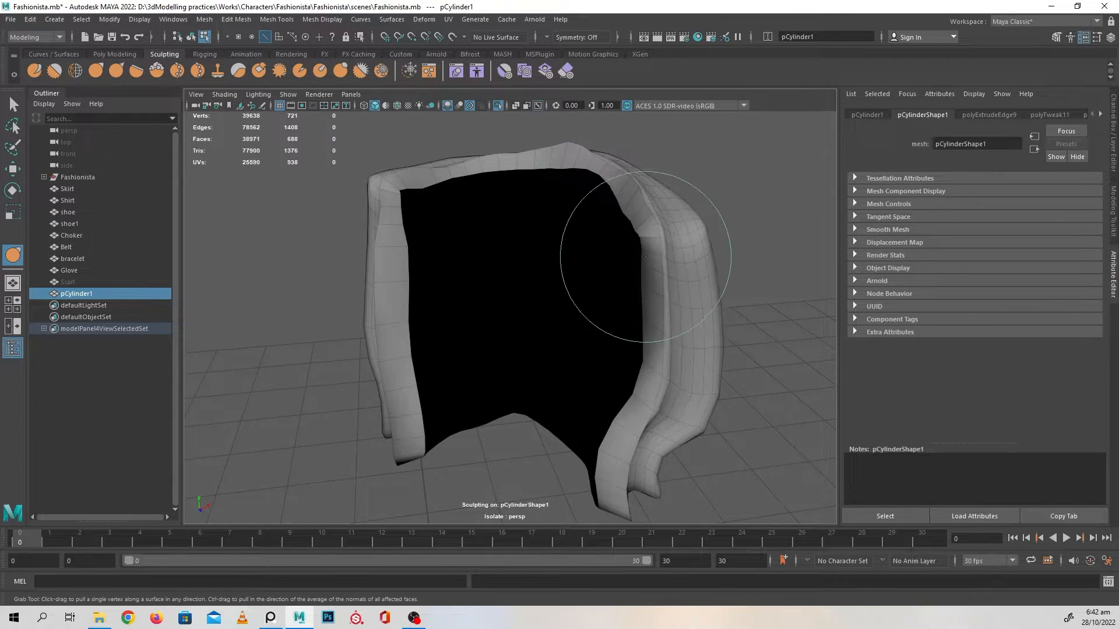
{"action": "left_click_drag", "start_coordinate": [645, 303], "coordinate": [650, 306]}
{"action": "mouse_move", "coordinate": [627, 464]}
{"action": "left_mouse_down", "text": "alt"}
{"action": "mouse_move", "coordinate": [637, 325]}
{"action": "mouse_move", "coordinate": [657, 365]}
{"action": "mouse_move", "coordinate": [660, 322]}
{"action": "left_mouse_up", "text": "alt"}
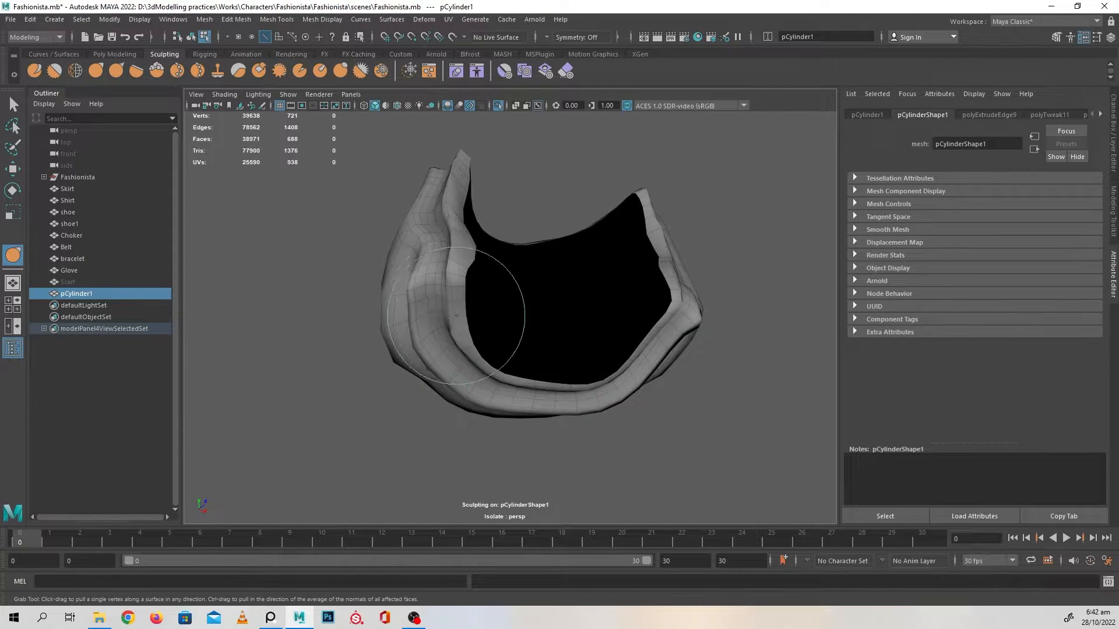
{"action": "left_click_drag", "start_coordinate": [499, 212], "coordinate": [586, 306], "text": "alt"}
- End the isolation and pull the hair's upper rim against the side and back of the head with the Grab tool
{"action": "key", "text": "w"}
{"action": "key", "text": "ctrl+1"}
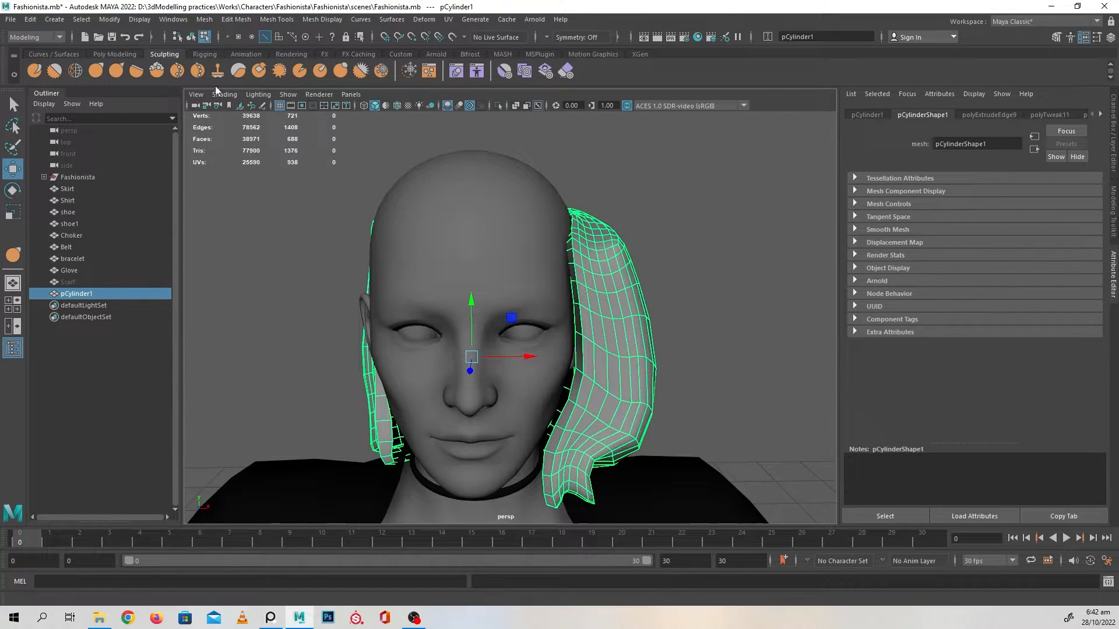
{"action": "left_click", "coordinate": [95, 70]}
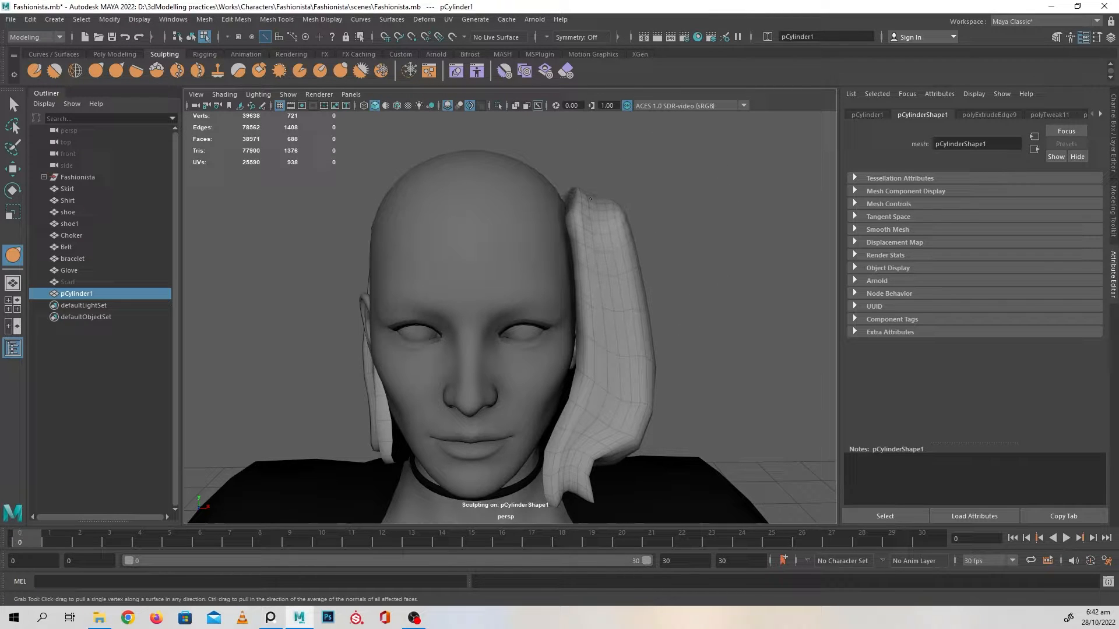
{"action": "left_click_drag", "start_coordinate": [590, 237], "coordinate": [474, 286], "text": "alt"}
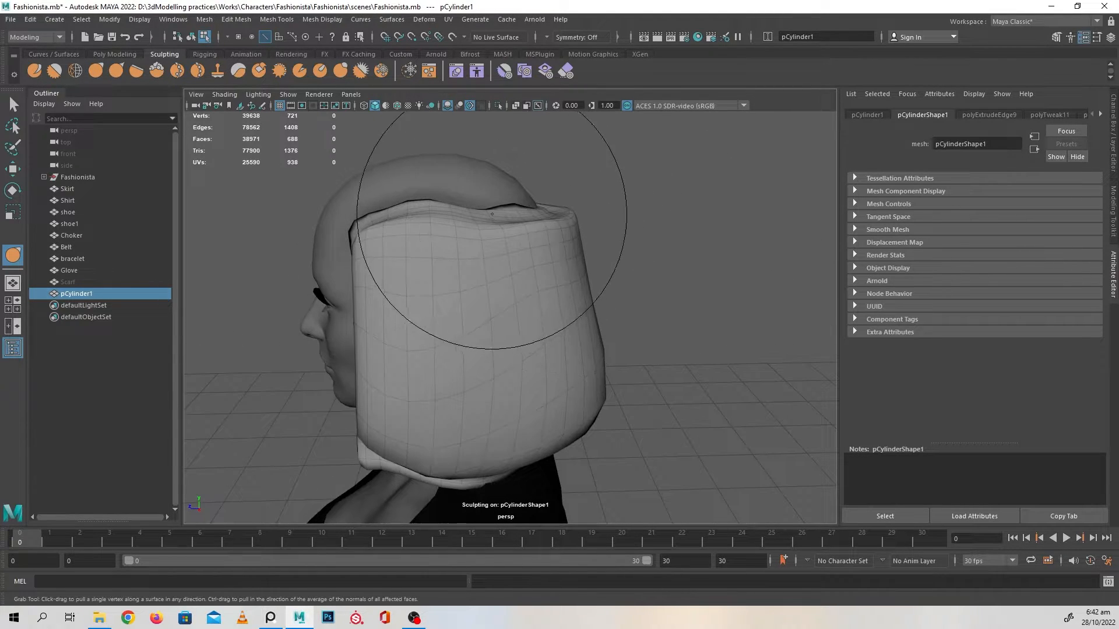
{"action": "mouse_move", "coordinate": [512, 145]}
{"action": "left_mouse_down", "text": "alt"}
{"action": "mouse_move", "coordinate": [406, 221]}
{"action": "mouse_move", "coordinate": [486, 199]}
{"action": "mouse_move", "coordinate": [549, 208]}
{"action": "mouse_move", "coordinate": [518, 188]}
{"action": "left_mouse_up", "text": "alt"}
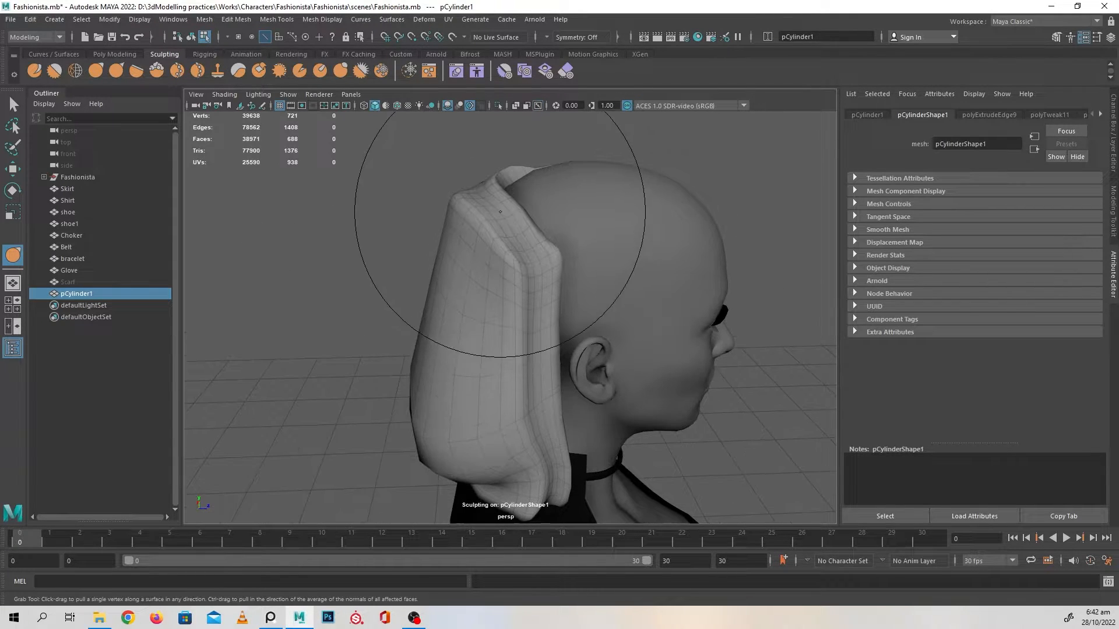
{"action": "mouse_move", "coordinate": [529, 225]}
{"action": "left_mouse_down"}
{"action": "mouse_move", "coordinate": [549, 234]}
{"action": "mouse_move", "coordinate": [519, 130]}
{"action": "mouse_move", "coordinate": [544, 112]}
{"action": "left_mouse_up"}
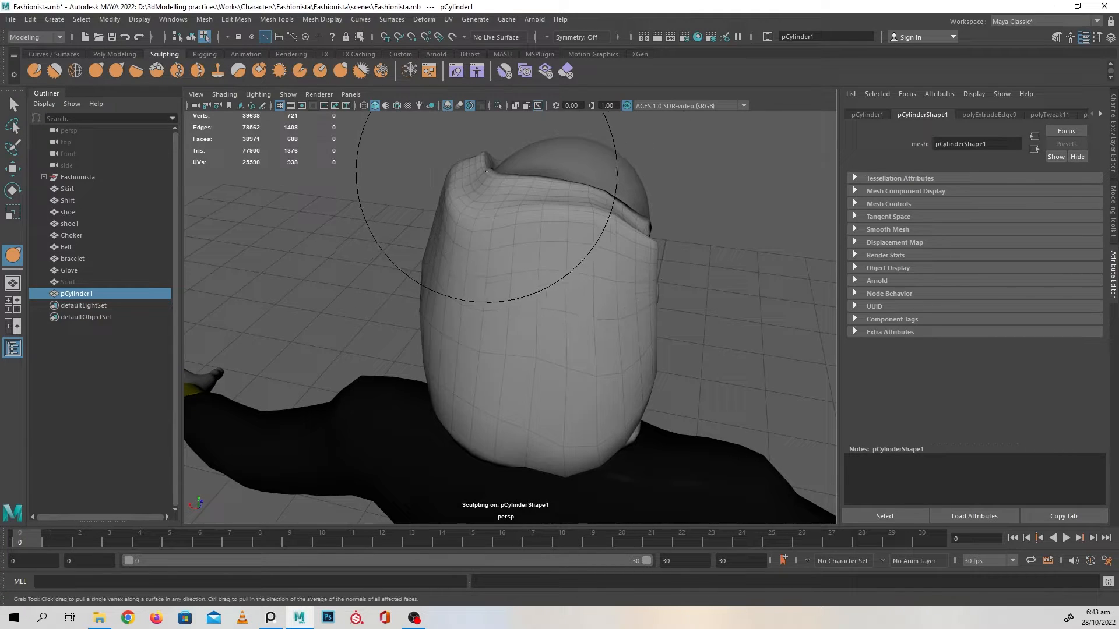
- Pull the hair's top corner and front side edge in over the crown and temple with the Grab tool
{"action": "mouse_move", "coordinate": [487, 171]}
{"action": "left_mouse_down", "text": "alt"}
{"action": "mouse_move", "coordinate": [493, 217]}
{"action": "mouse_move", "coordinate": [574, 188]}
{"action": "mouse_move", "coordinate": [534, 229]}
{"action": "mouse_move", "coordinate": [519, 114]}
{"action": "left_mouse_up", "text": "alt"}
{"action": "scroll", "coordinate": [562, 294], "scroll_direction": "up", "scroll_amount": 3}
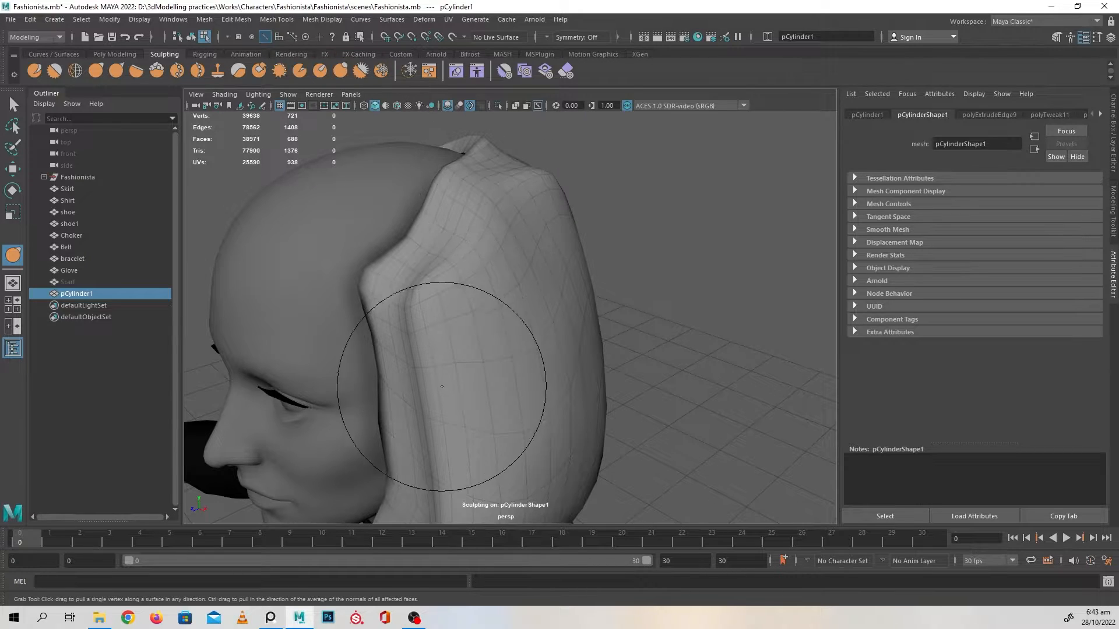
{"action": "mouse_move", "coordinate": [440, 398]}
{"action": "left_mouse_down", "text": "alt"}
{"action": "mouse_move", "coordinate": [512, 280]}
{"action": "mouse_move", "coordinate": [524, 312]}
{"action": "left_mouse_up", "text": "alt"}
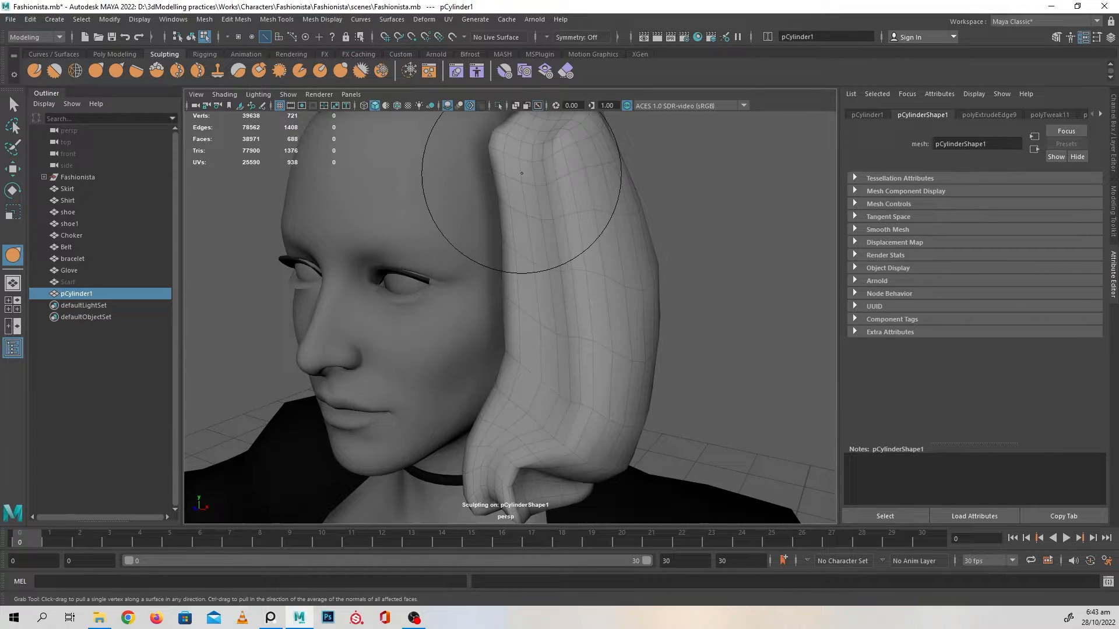
{"action": "left_click_drag", "start_coordinate": [487, 188], "coordinate": [170, 97], "text": "alt"}
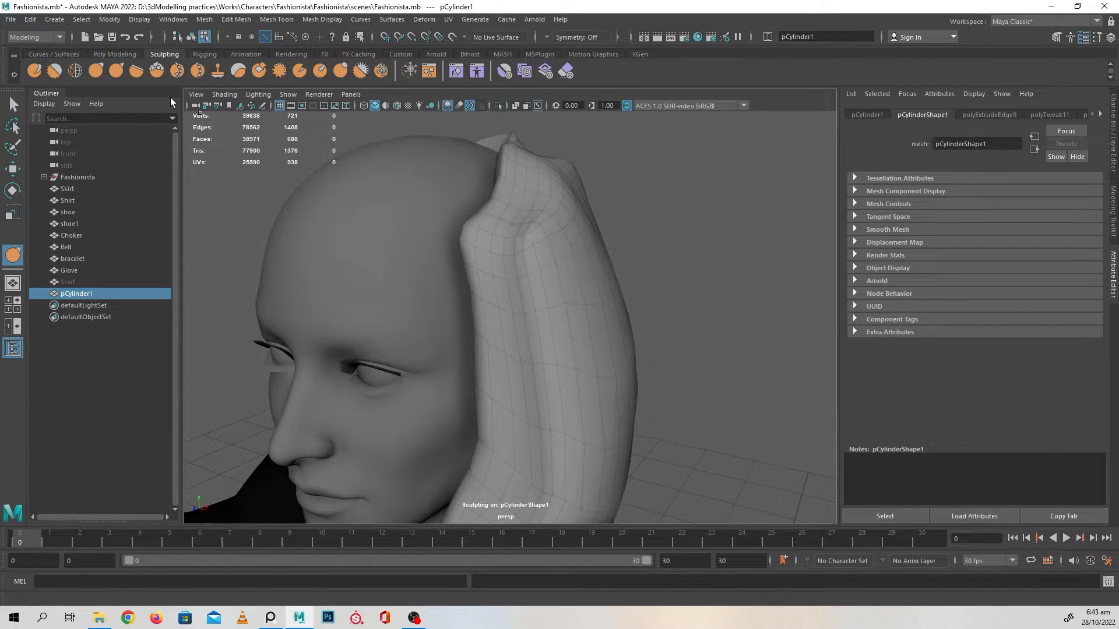
- Build up the hair's front side folds and back rim using the Foamy tool at strength 3 and brush size 0.076
{"action": "double_click", "coordinate": [157, 70]}
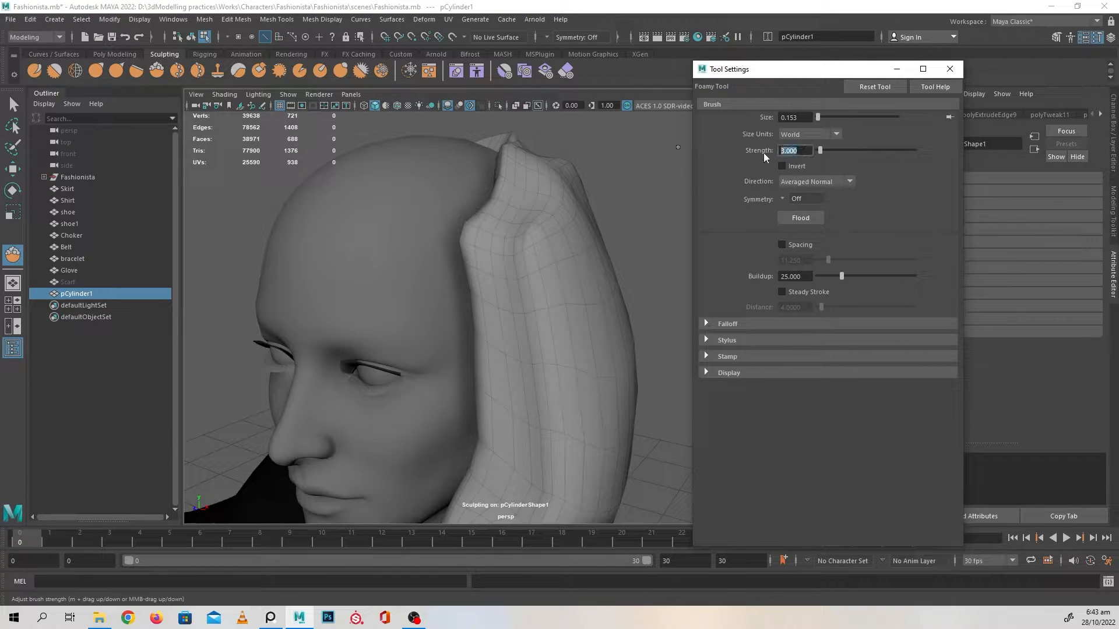
{"action": "type", "text": "3"}
{"action": "key", "text": "Return"}
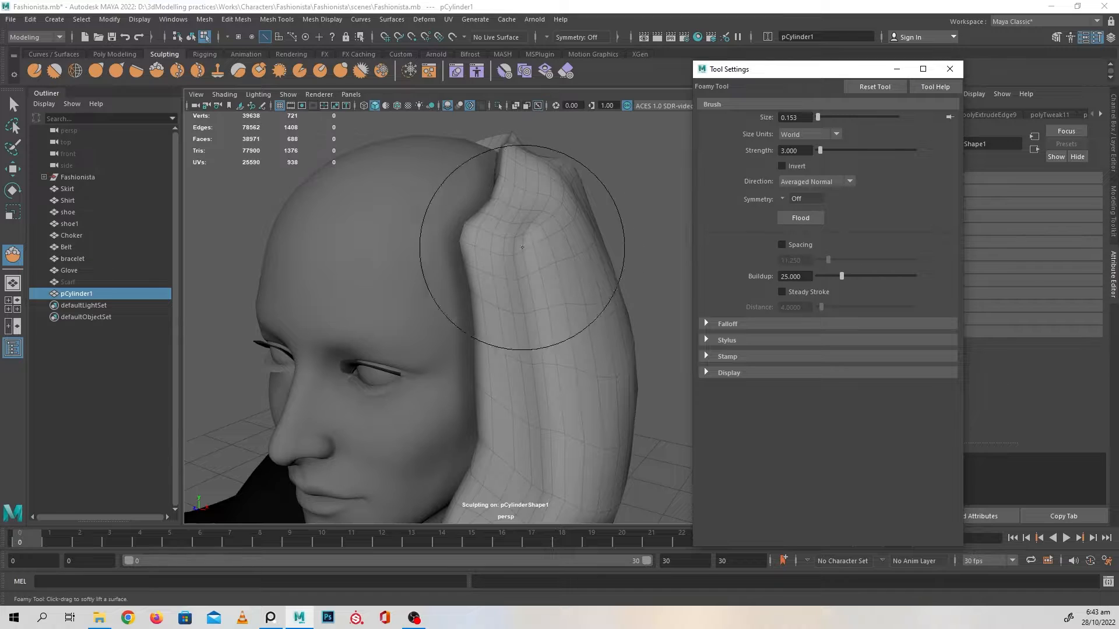
{"action": "mouse_move", "coordinate": [505, 280]}
{"action": "left_mouse_down", "text": "alt"}
{"action": "mouse_move", "coordinate": [557, 267]}
{"action": "mouse_move", "coordinate": [525, 310]}
{"action": "mouse_move", "coordinate": [538, 256]}
{"action": "left_mouse_up", "text": "alt"}
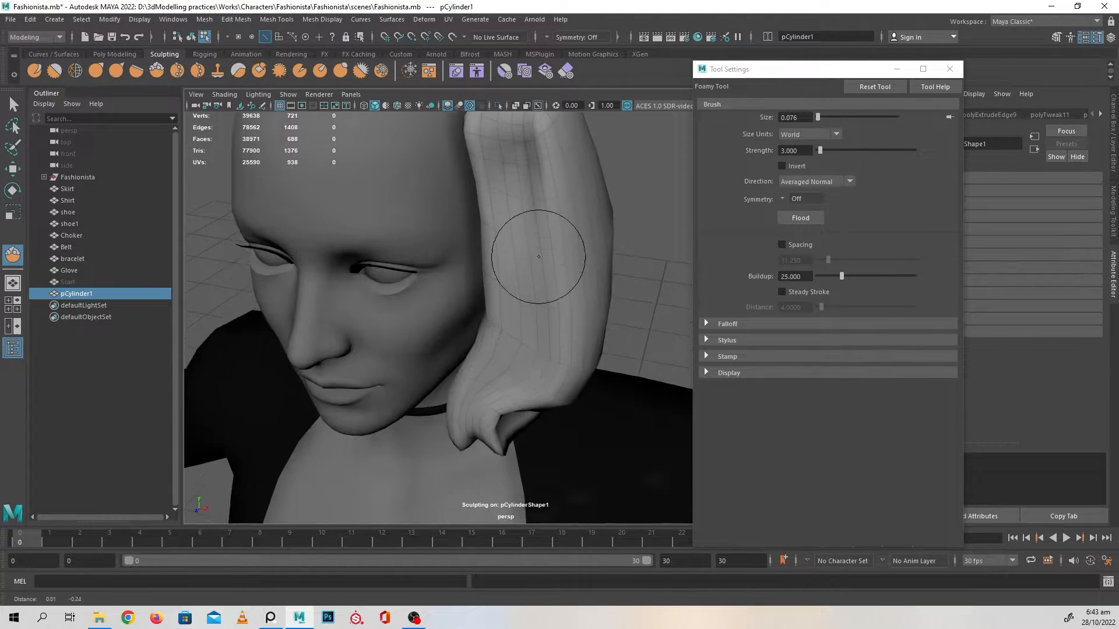
{"action": "left_click_drag", "start_coordinate": [524, 328], "coordinate": [502, 370]}
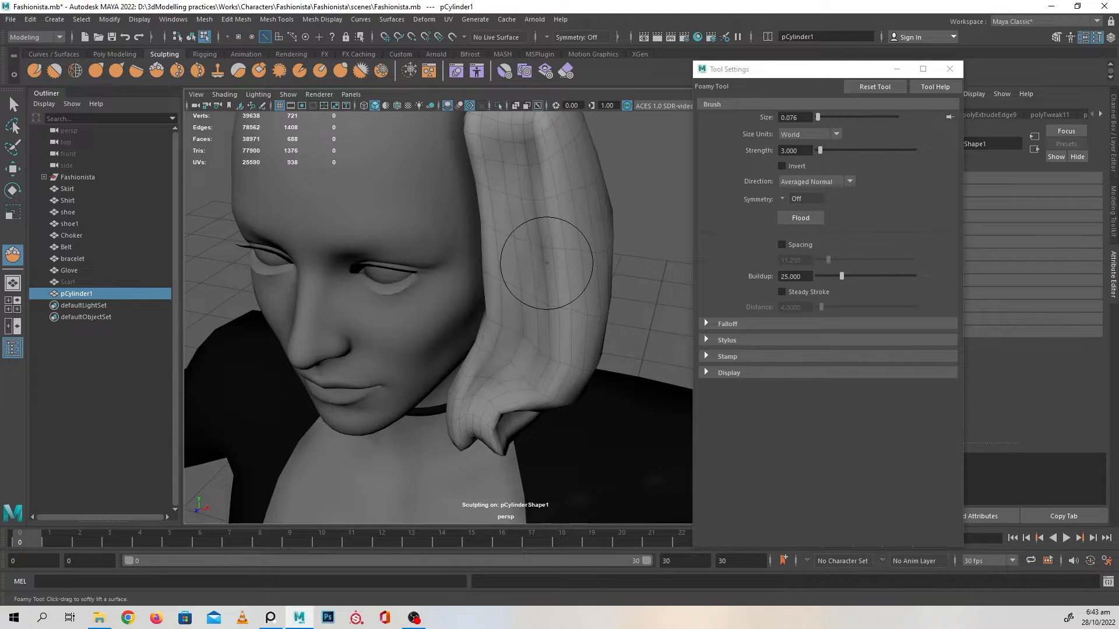
{"action": "left_click_drag", "start_coordinate": [531, 245], "coordinate": [509, 392], "text": "alt"}
{"action": "mouse_move", "coordinate": [498, 434]}
{"action": "left_mouse_down"}
{"action": "mouse_move", "coordinate": [492, 291]}
{"action": "mouse_move", "coordinate": [518, 234]}
{"action": "mouse_move", "coordinate": [507, 287]}
{"action": "mouse_move", "coordinate": [412, 250]}
{"action": "mouse_move", "coordinate": [388, 212]}
{"action": "mouse_move", "coordinate": [415, 211]}
{"action": "left_mouse_up"}
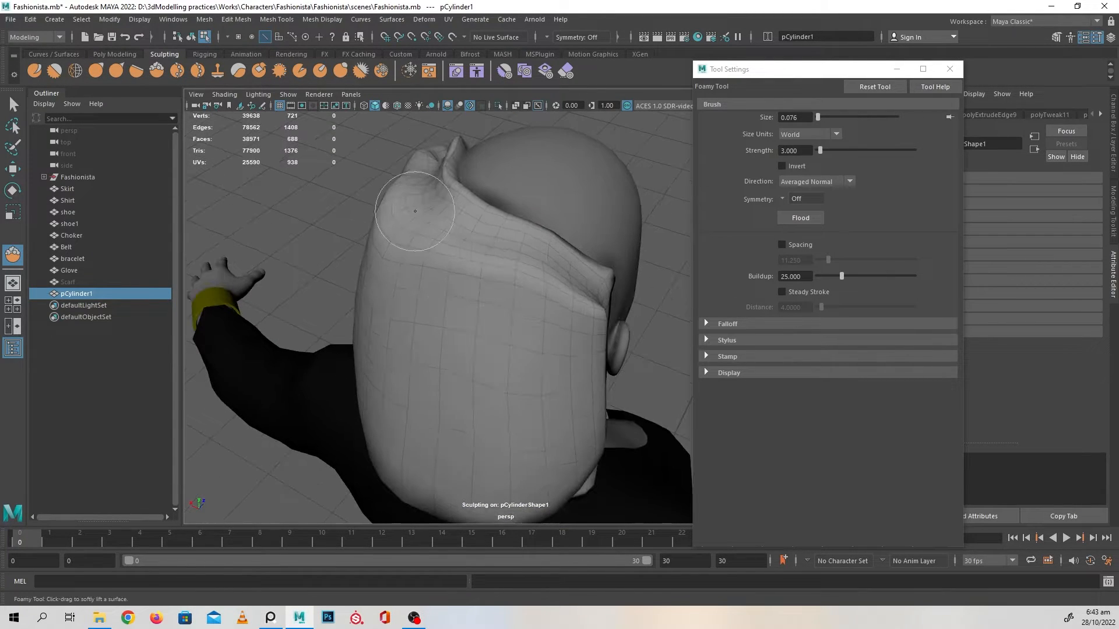
{"action": "left_click_drag", "start_coordinate": [546, 268], "coordinate": [506, 294], "text": "alt"}
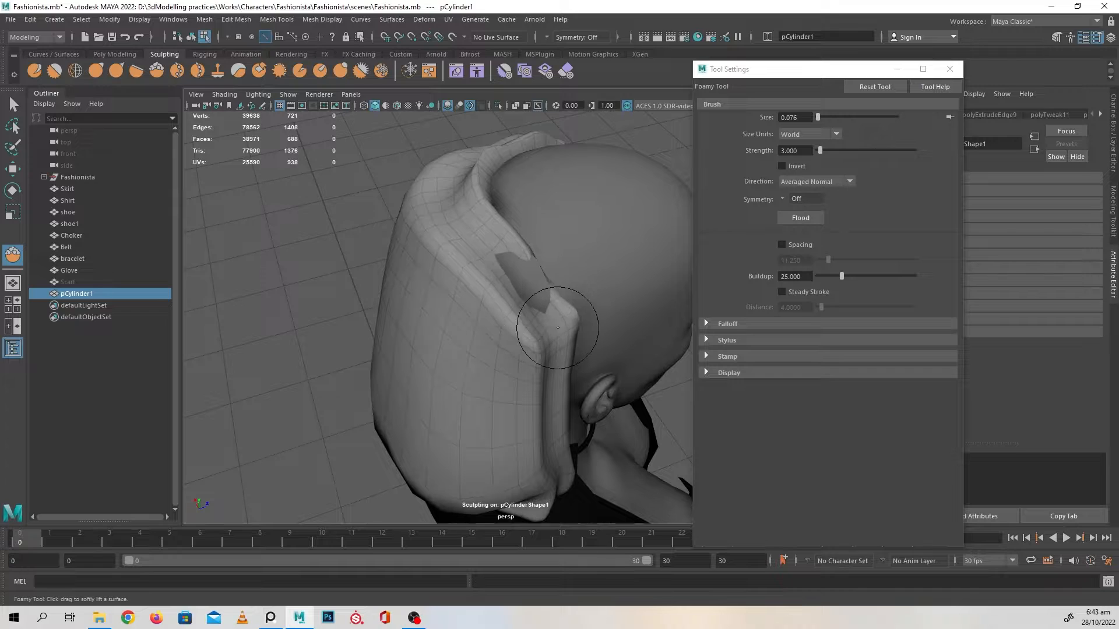
- Build up the folds along the hair's upper rim and the top of its back with the Foamy tool
{"action": "left_click_drag", "start_coordinate": [558, 328], "coordinate": [484, 226], "text": "alt"}
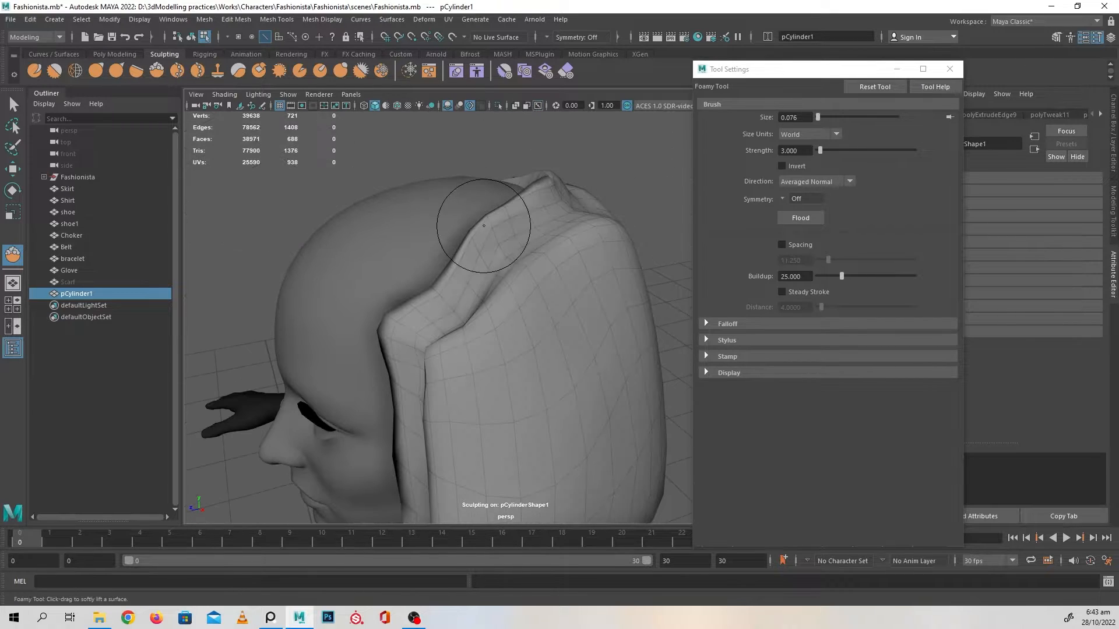
{"action": "mouse_move", "coordinate": [540, 286]}
{"action": "left_mouse_down", "text": "alt"}
{"action": "mouse_move", "coordinate": [505, 316]}
{"action": "mouse_move", "coordinate": [462, 322]}
{"action": "left_mouse_up", "text": "alt"}
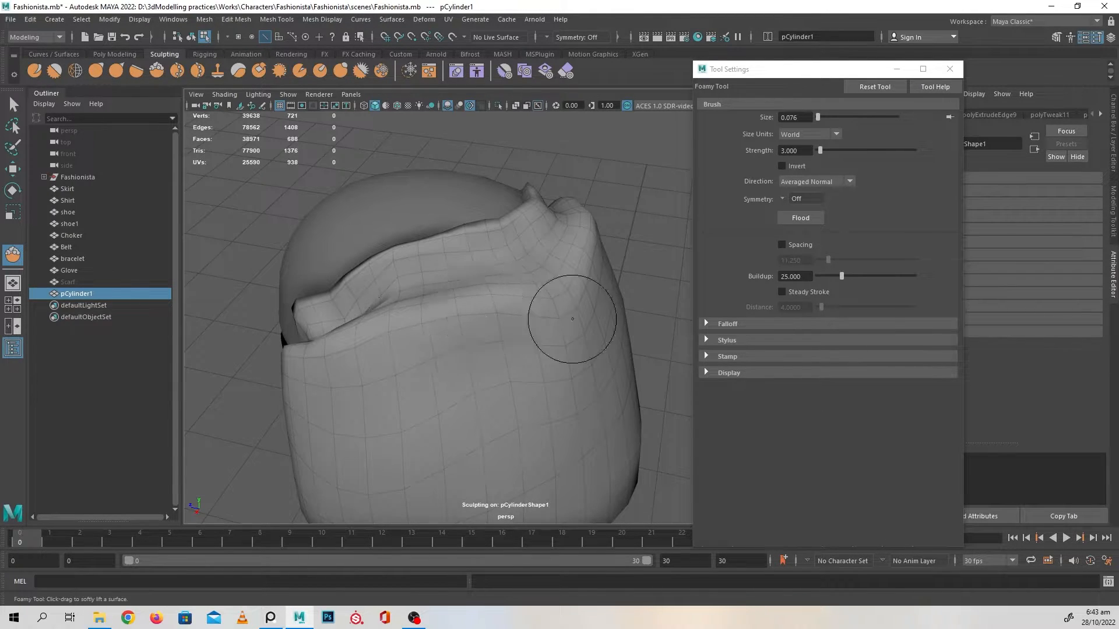
{"action": "mouse_move", "coordinate": [572, 319]}
{"action": "left_mouse_down", "text": "alt"}
{"action": "mouse_move", "coordinate": [512, 317]}
{"action": "mouse_move", "coordinate": [384, 258]}
{"action": "left_mouse_up", "text": "alt"}
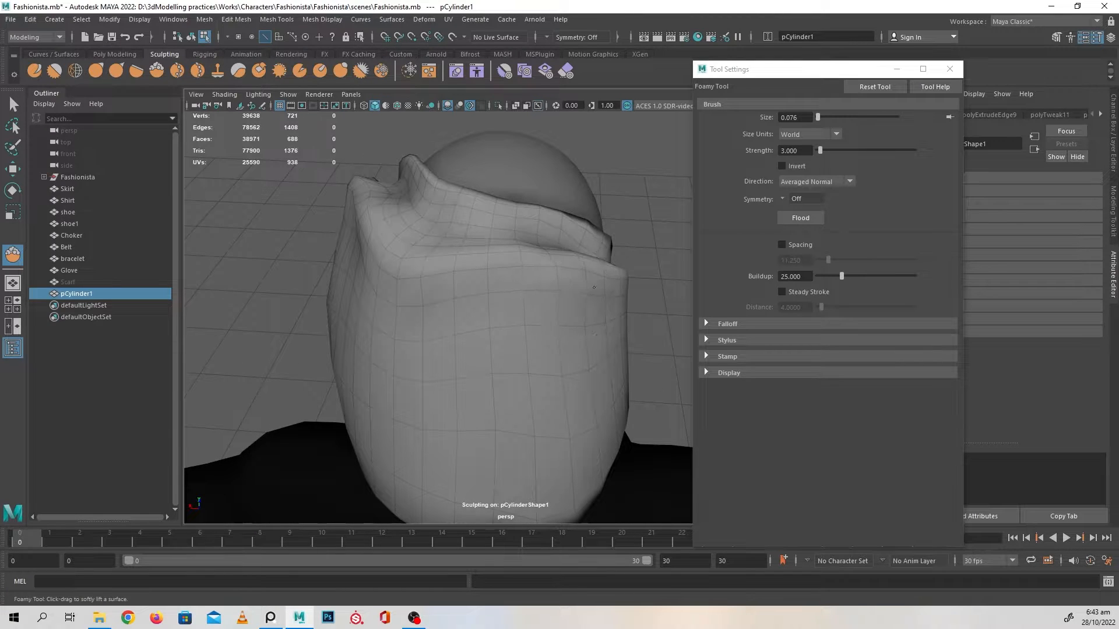
{"action": "left_click_drag", "start_coordinate": [594, 287], "coordinate": [512, 312], "text": "alt"}
{"action": "mouse_move", "coordinate": [545, 355]}
{"action": "left_mouse_down", "text": "alt"}
{"action": "mouse_move", "coordinate": [554, 305]}
{"action": "mouse_move", "coordinate": [579, 325]}
{"action": "mouse_move", "coordinate": [489, 288]}
{"action": "mouse_move", "coordinate": [541, 252]}
{"action": "mouse_move", "coordinate": [527, 332]}
{"action": "mouse_move", "coordinate": [406, 337]}
{"action": "left_mouse_up", "text": "alt"}
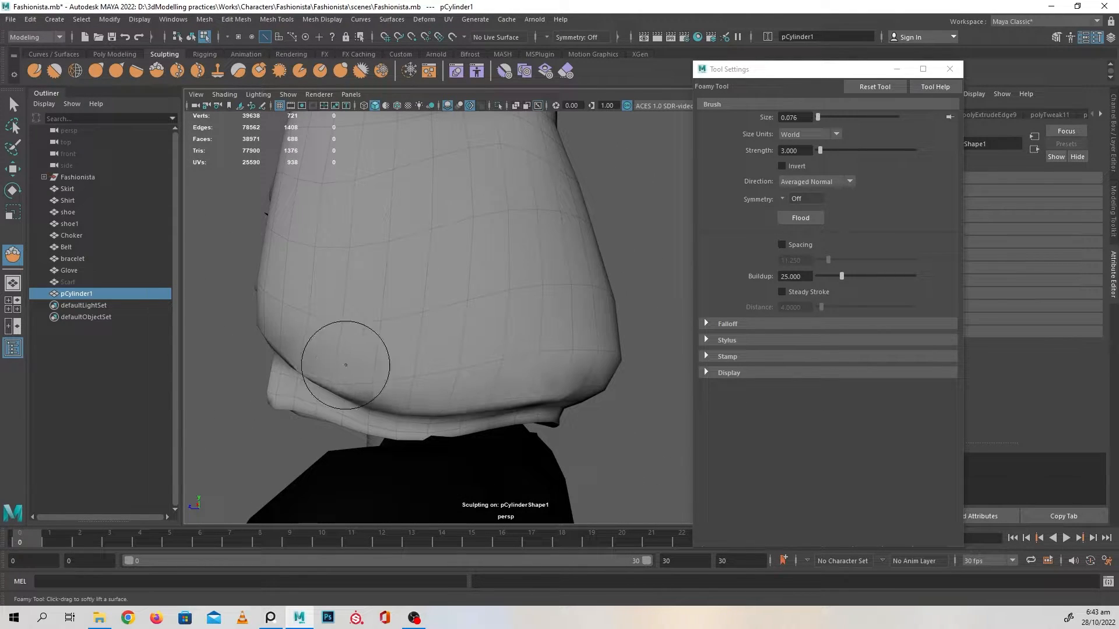
- Thicken the folds along the hair's lower edge and the front strip beside the cheek with the Foamy tool
{"action": "mouse_move", "coordinate": [574, 366]}
{"action": "left_mouse_down", "text": "alt"}
{"action": "mouse_move", "coordinate": [488, 377]}
{"action": "mouse_move", "coordinate": [385, 366]}
{"action": "left_mouse_up", "text": "alt"}
{"action": "left_click_drag", "start_coordinate": [210, 397], "coordinate": [321, 407], "text": "alt"}
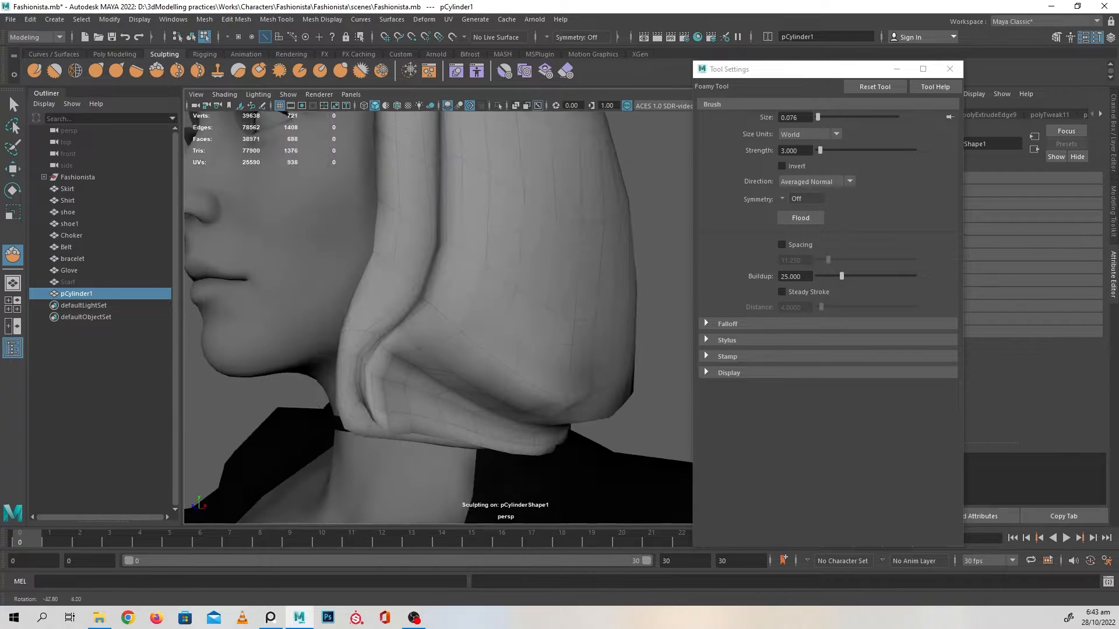
{"action": "left_click_drag", "start_coordinate": [410, 362], "coordinate": [441, 366], "text": "alt"}
{"action": "mouse_move", "coordinate": [536, 325]}
{"action": "left_mouse_down", "text": "alt"}
{"action": "mouse_move", "coordinate": [549, 370]}
{"action": "mouse_move", "coordinate": [509, 387]}
{"action": "mouse_move", "coordinate": [500, 341]}
{"action": "mouse_move", "coordinate": [516, 335]}
{"action": "left_mouse_up", "text": "alt"}
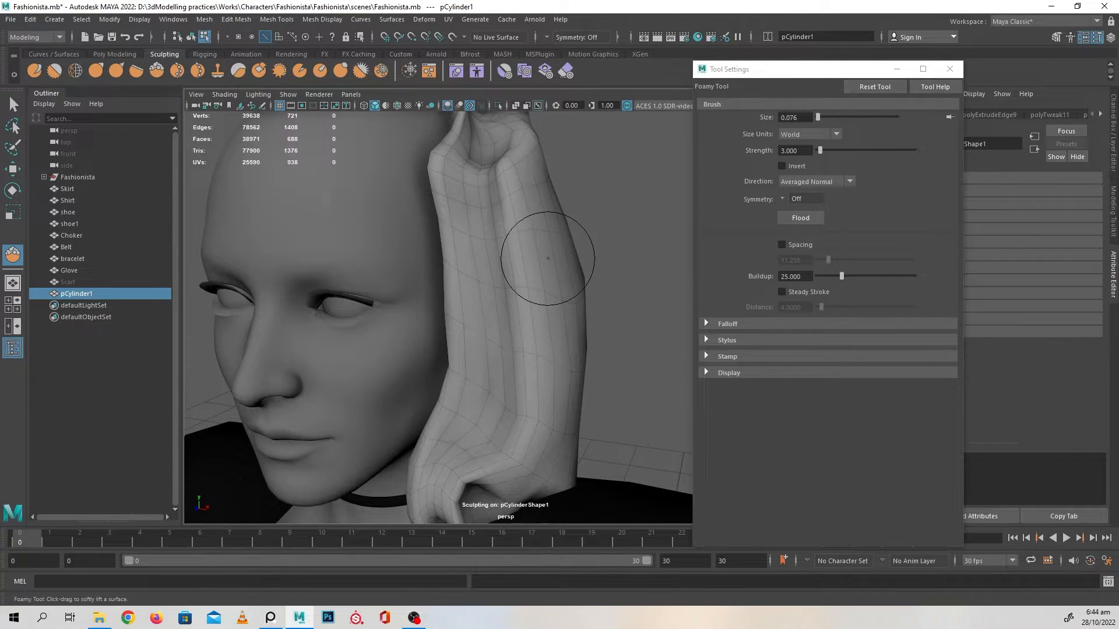
{"action": "left_click_drag", "start_coordinate": [548, 259], "coordinate": [467, 288], "text": "alt"}
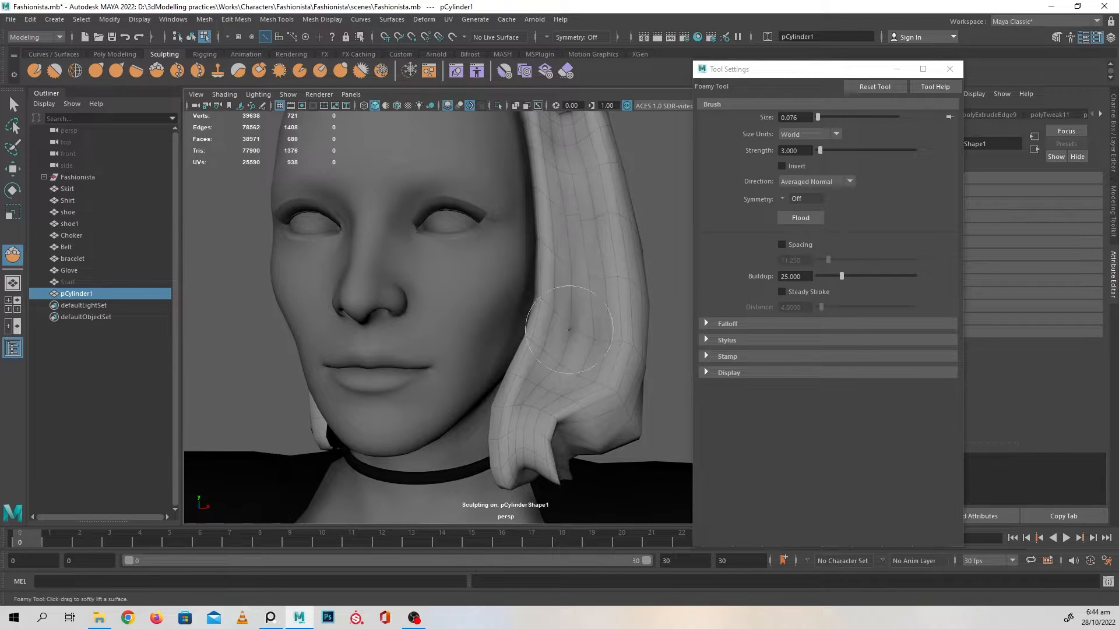
{"action": "left_click_drag", "start_coordinate": [570, 330], "coordinate": [303, 335], "text": "alt"}
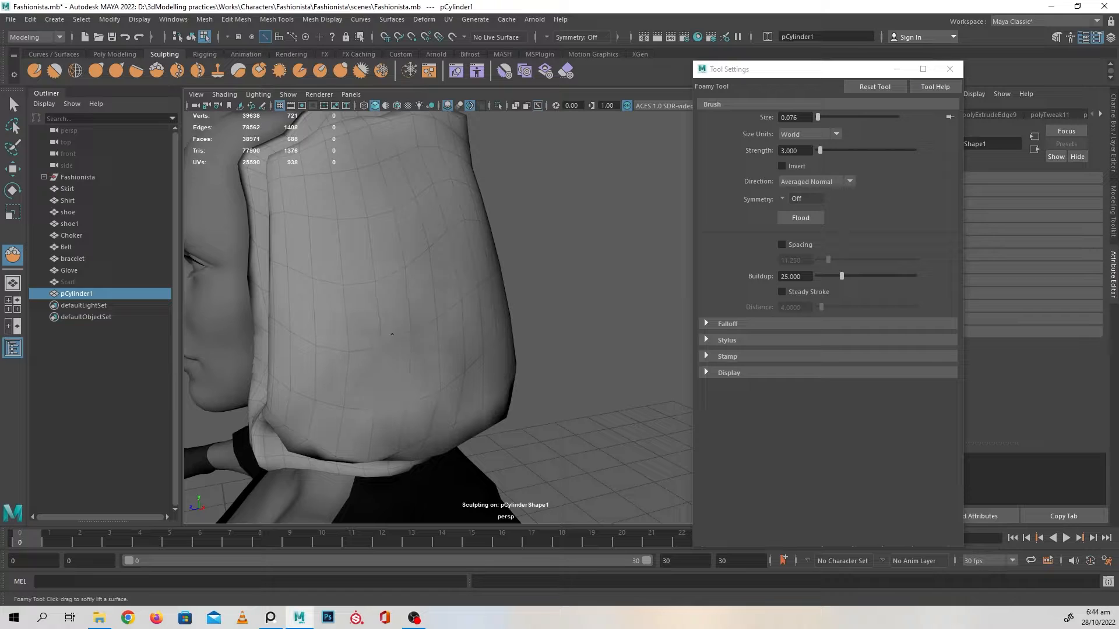
- Raise soft vertical folds across the hair's outer side and back surfaces with the Foamy tool
{"action": "left_click_drag", "start_coordinate": [340, 352], "coordinate": [371, 234], "text": "alt"}
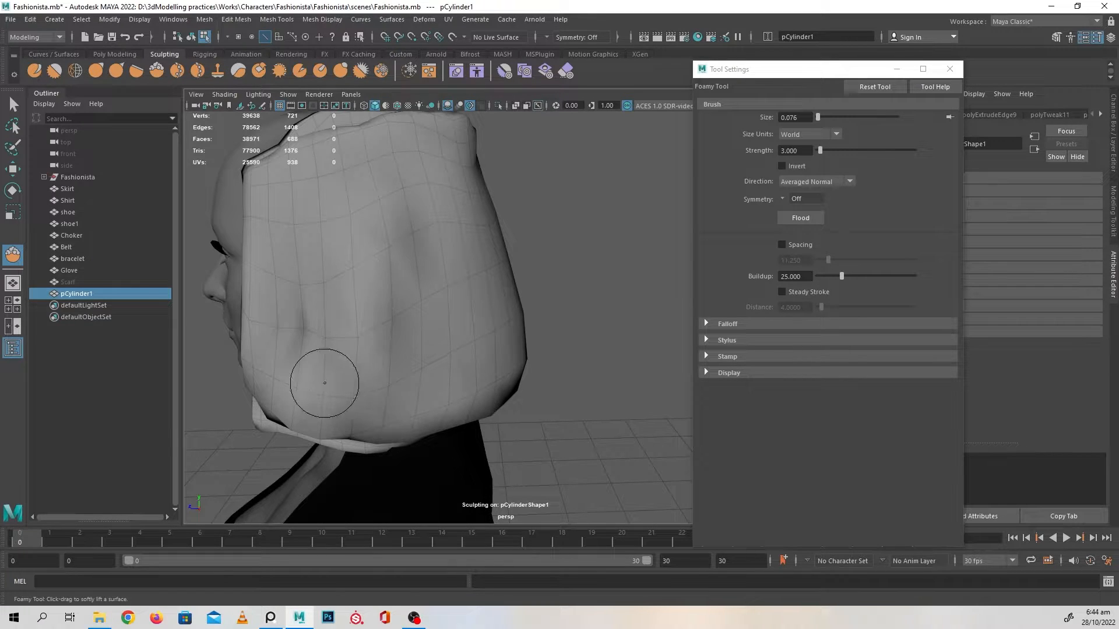
{"action": "left_click_drag", "start_coordinate": [438, 368], "coordinate": [400, 363], "text": "alt"}
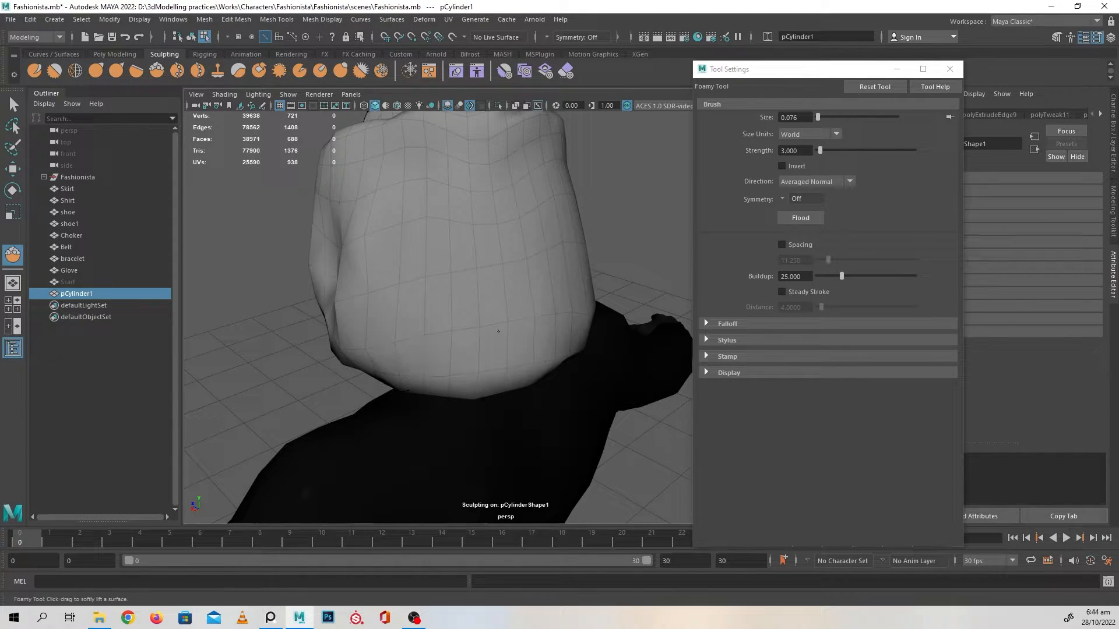
{"action": "left_click_drag", "start_coordinate": [498, 332], "coordinate": [426, 348], "text": "alt"}
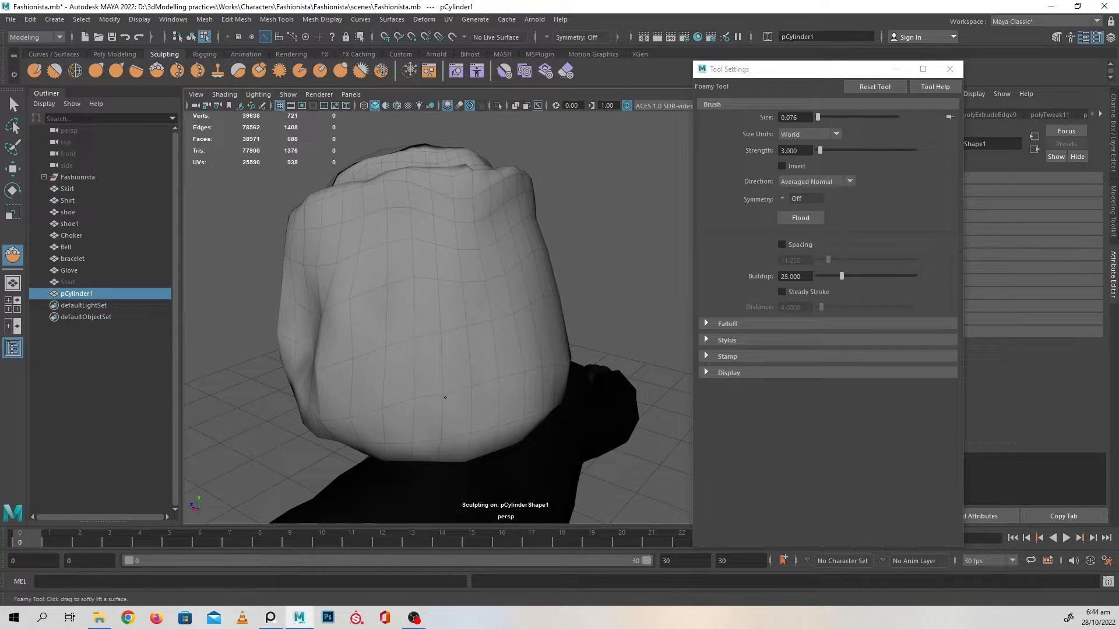
{"action": "left_click_drag", "start_coordinate": [526, 387], "coordinate": [500, 285], "text": "alt"}
{"action": "left_click_drag", "start_coordinate": [514, 340], "coordinate": [437, 316], "text": "alt"}
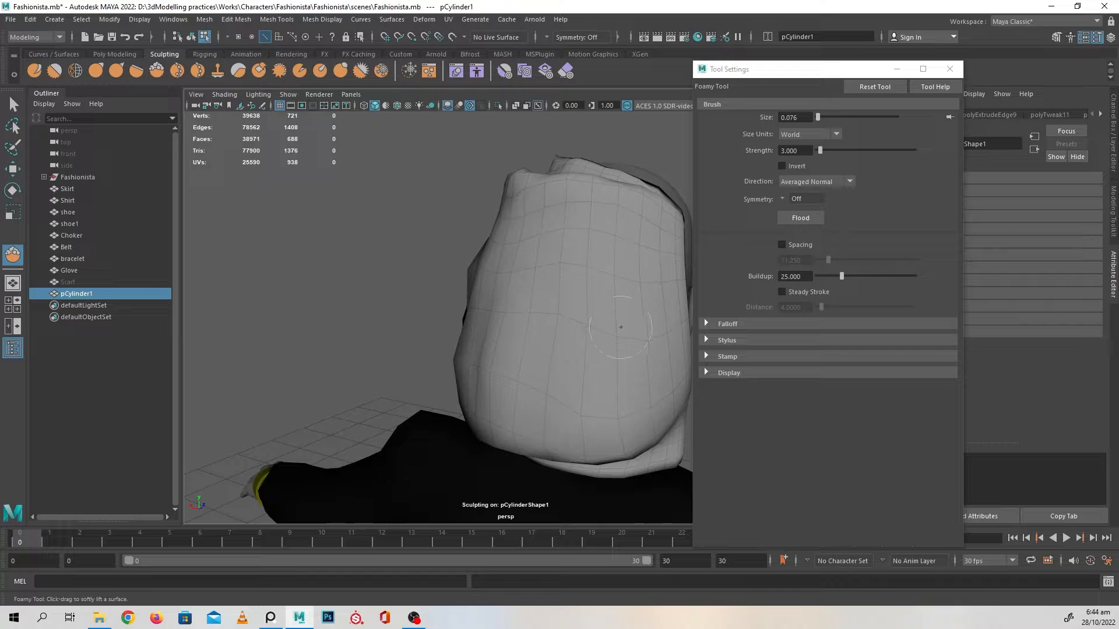
{"action": "left_click_drag", "start_coordinate": [597, 328], "coordinate": [566, 348], "text": "alt"}
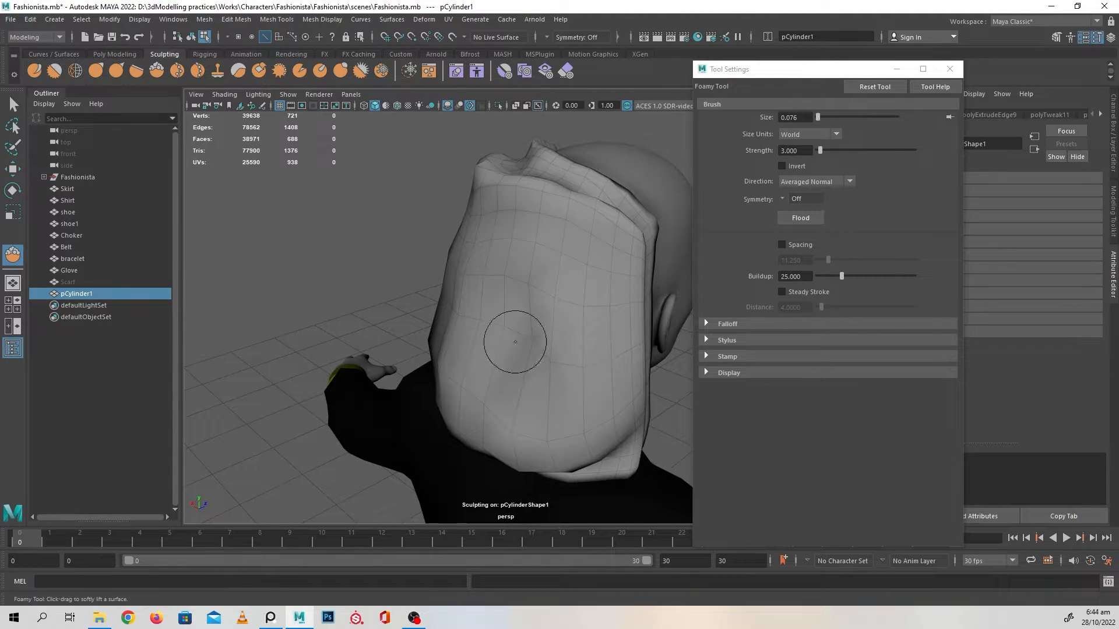
{"action": "left_click_drag", "start_coordinate": [544, 387], "coordinate": [479, 322], "text": "alt"}
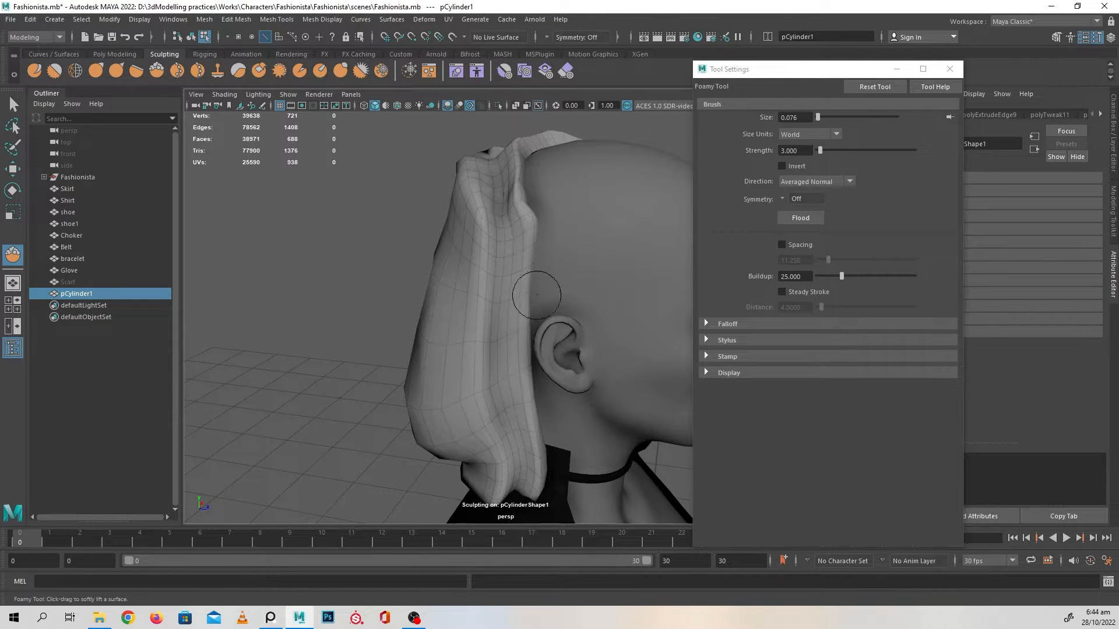
- Build up the hair's top rim and the front edge behind the ear with the Foamy tool
{"action": "left_click_drag", "start_coordinate": [519, 446], "coordinate": [522, 345], "text": "alt"}
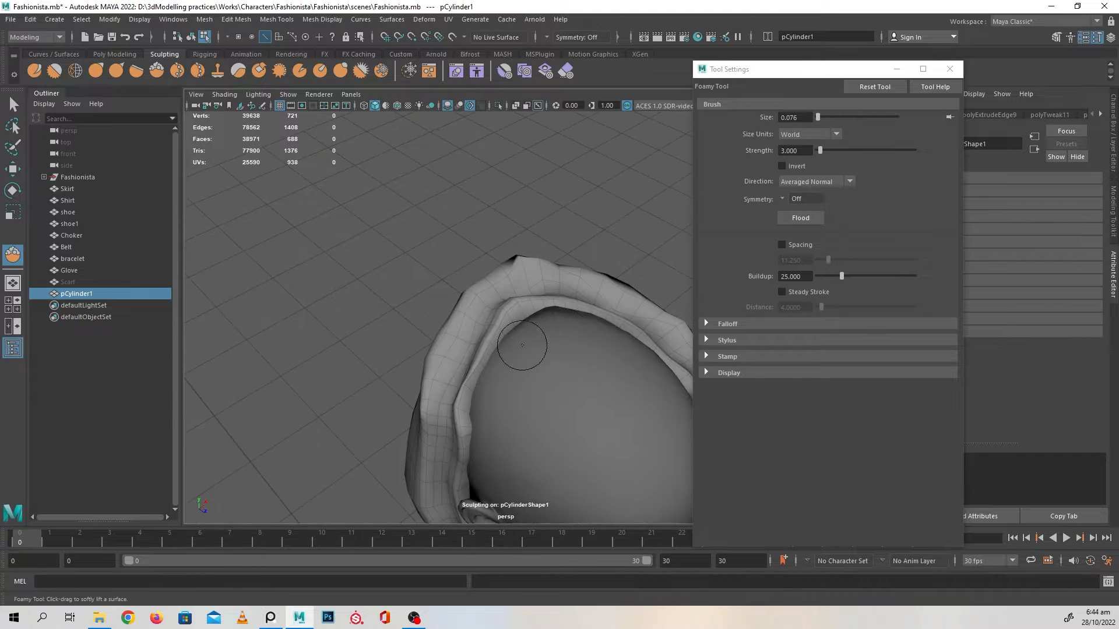
{"action": "left_click_drag", "start_coordinate": [454, 404], "coordinate": [517, 391], "text": "alt"}
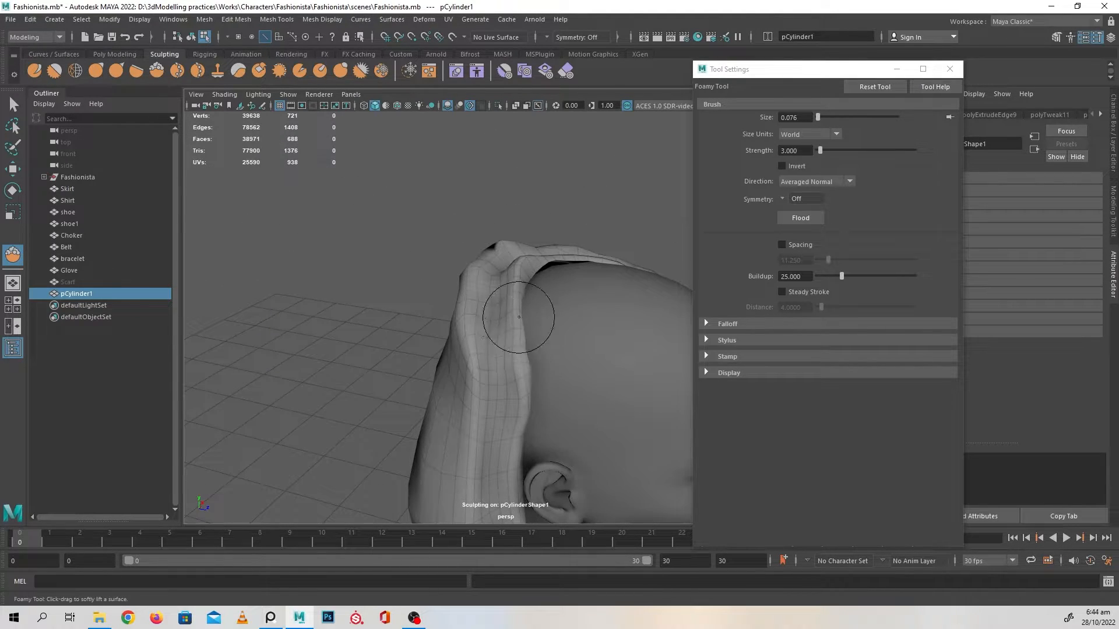
{"action": "mouse_move", "coordinate": [525, 296]}
{"action": "left_mouse_down"}
{"action": "mouse_move", "coordinate": [525, 415]}
{"action": "mouse_move", "coordinate": [516, 348]}
{"action": "left_mouse_up"}
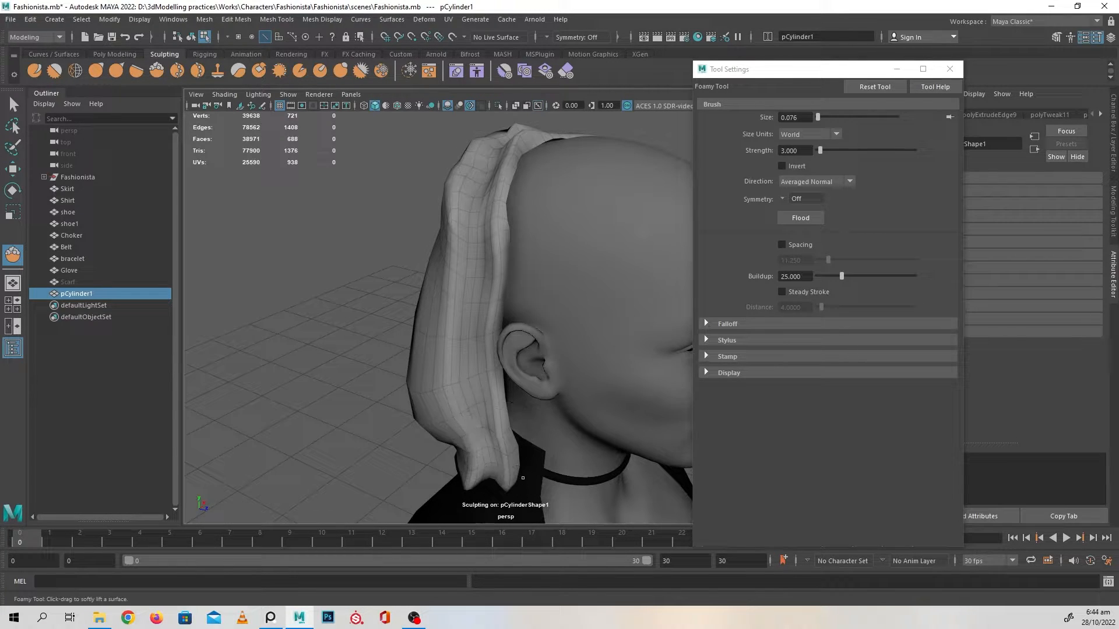
{"action": "left_click_drag", "start_coordinate": [523, 478], "coordinate": [435, 377], "text": "alt"}
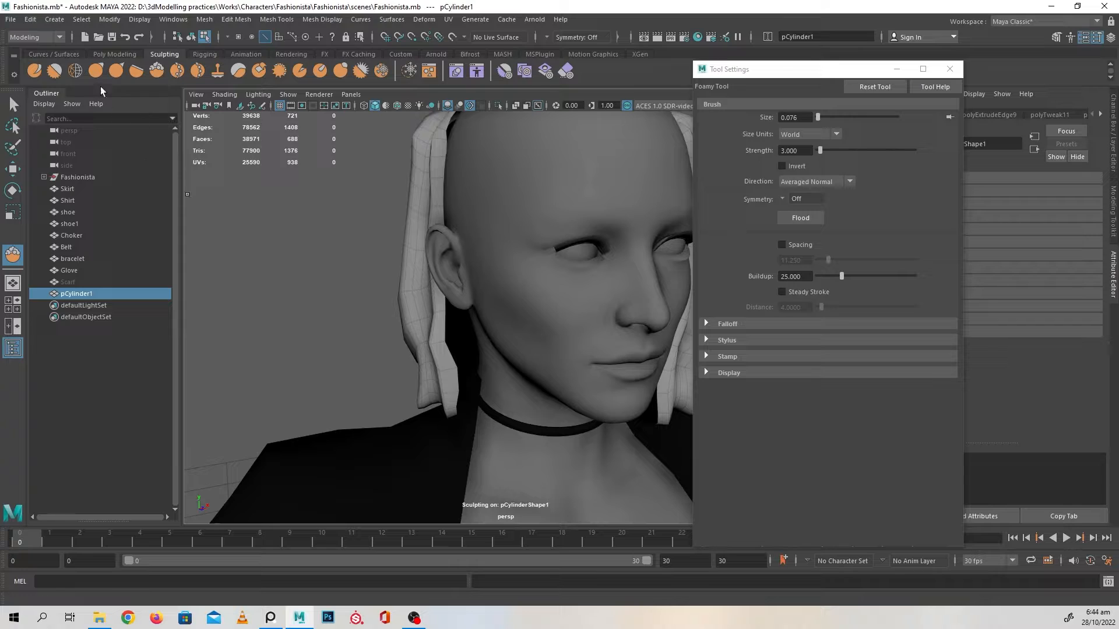
- Close the tool settings and reshape the hair's overall silhouette around the head using an enlarged Grab brush
{"action": "left_click", "coordinate": [99, 72]}
{"action": "left_click", "coordinate": [950, 69]}
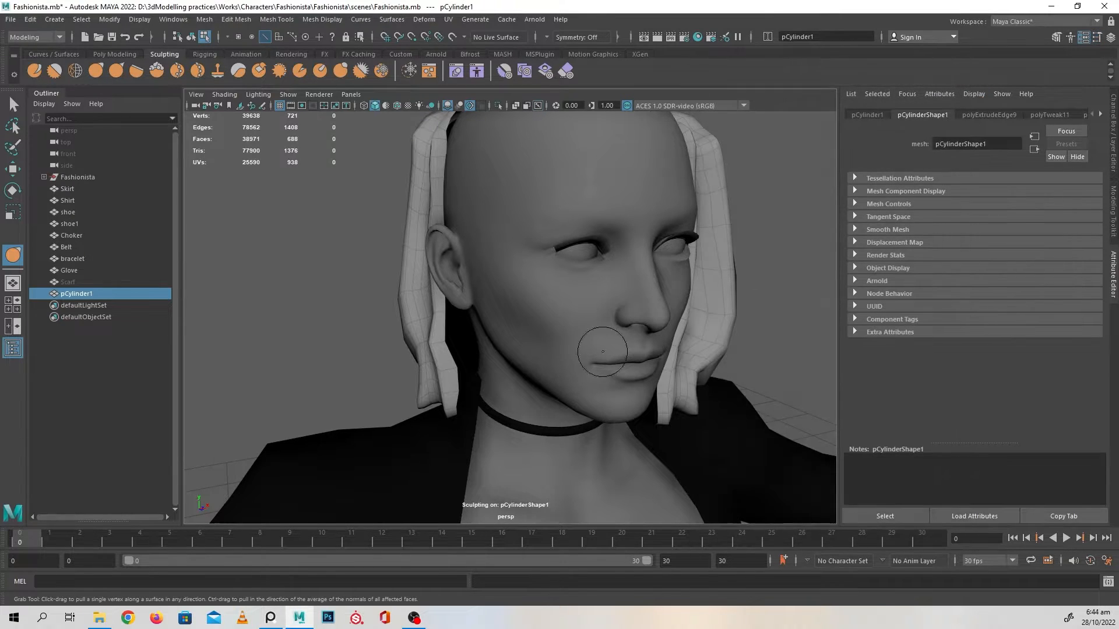
{"action": "key", "text": "b"}
{"action": "mouse_move", "coordinate": [433, 350]}
{"action": "left_mouse_down"}
{"action": "mouse_move", "coordinate": [463, 350]}
{"action": "mouse_move", "coordinate": [599, 405]}
{"action": "mouse_move", "coordinate": [499, 419]}
{"action": "mouse_move", "coordinate": [513, 423]}
{"action": "mouse_move", "coordinate": [424, 280]}
{"action": "mouse_move", "coordinate": [659, 379]}
{"action": "left_mouse_up"}
{"action": "mouse_move", "coordinate": [519, 403]}
{"action": "left_mouse_down", "text": "alt"}
{"action": "mouse_move", "coordinate": [581, 441]}
{"action": "mouse_move", "coordinate": [500, 375]}
{"action": "mouse_move", "coordinate": [412, 354]}
{"action": "mouse_move", "coordinate": [457, 390]}
{"action": "mouse_move", "coordinate": [436, 385]}
{"action": "mouse_move", "coordinate": [461, 379]}
{"action": "mouse_move", "coordinate": [515, 443]}
{"action": "mouse_move", "coordinate": [210, 257]}
{"action": "mouse_move", "coordinate": [615, 345]}
{"action": "mouse_move", "coordinate": [719, 332]}
{"action": "mouse_move", "coordinate": [548, 352]}
{"action": "mouse_move", "coordinate": [555, 445]}
{"action": "mouse_move", "coordinate": [539, 413]}
{"action": "left_mouse_up", "text": "alt"}
{"action": "mouse_move", "coordinate": [507, 297]}
{"action": "left_mouse_down"}
{"action": "mouse_move", "coordinate": [502, 312]}
{"action": "mouse_move", "coordinate": [668, 376]}
{"action": "mouse_move", "coordinate": [630, 295]}
{"action": "mouse_move", "coordinate": [538, 243]}
{"action": "left_mouse_up"}
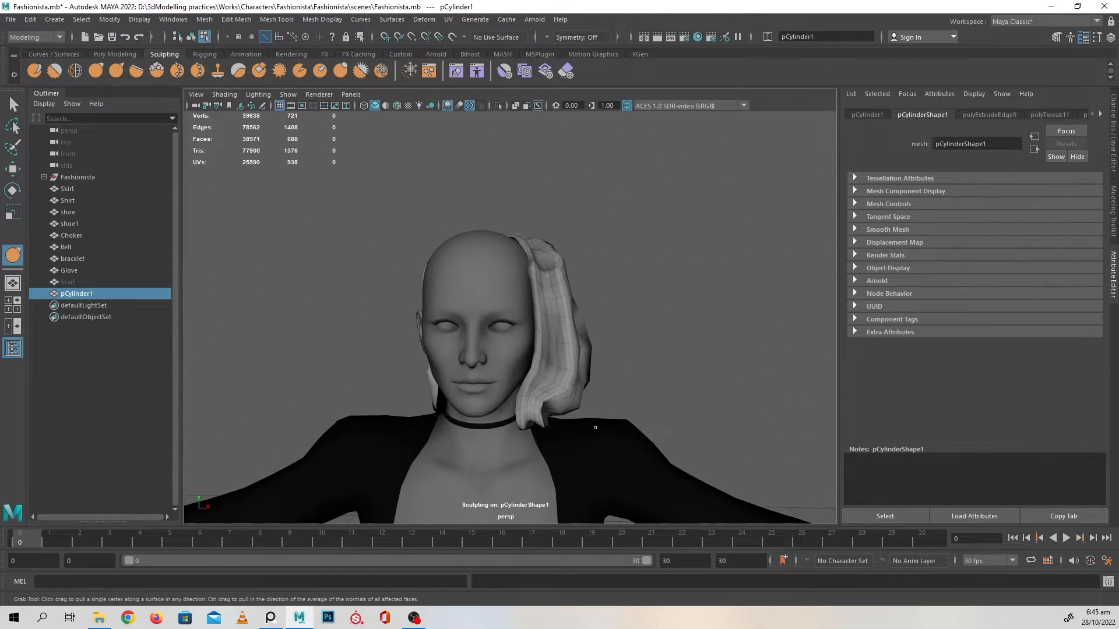
- Preview the hair mesh smoothed and inspect its shape from the side and front
{"action": "mouse_move", "coordinate": [595, 428]}
{"action": "left_mouse_down", "text": "alt"}
{"action": "mouse_move", "coordinate": [560, 350]}
{"action": "mouse_move", "coordinate": [537, 237]}
{"action": "mouse_move", "coordinate": [512, 268]}
{"action": "mouse_move", "coordinate": [501, 351]}
{"action": "left_mouse_up", "text": "alt"}
{"action": "right_click_drag", "start_coordinate": [501, 351], "coordinate": [555, 353], "text": "alt"}
{"action": "left_click_drag", "start_coordinate": [554, 352], "coordinate": [523, 287], "text": "alt"}
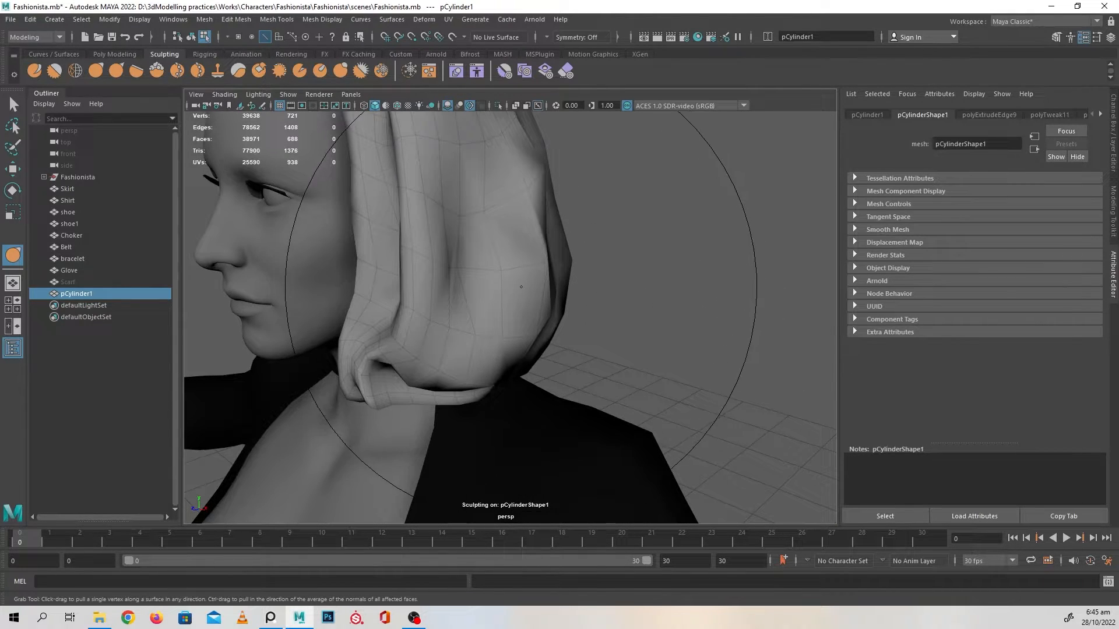
{"action": "key", "text": "3"}
{"action": "key", "text": "w"}
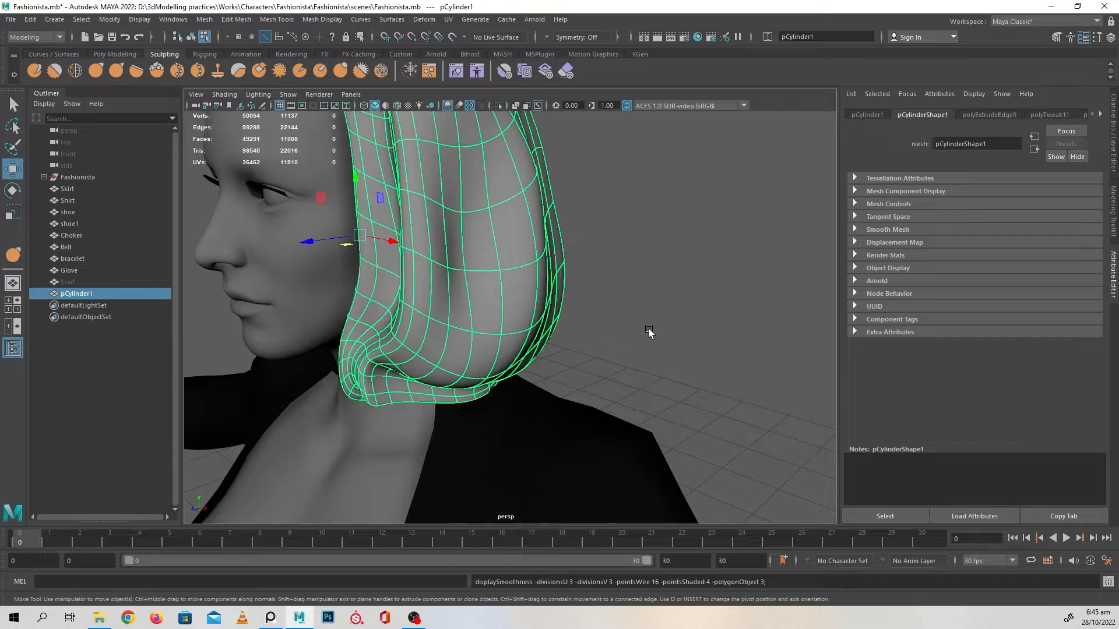
{"action": "left_click", "coordinate": [606, 317]}
{"action": "mouse_move", "coordinate": [606, 318]}
{"action": "left_mouse_down", "text": "alt"}
{"action": "mouse_move", "coordinate": [536, 320]}
{"action": "mouse_move", "coordinate": [596, 309]}
{"action": "mouse_move", "coordinate": [519, 301]}
{"action": "mouse_move", "coordinate": [407, 304]}
{"action": "mouse_move", "coordinate": [601, 330]}
{"action": "left_mouse_up", "text": "alt"}
{"action": "left_click", "coordinate": [523, 317]}
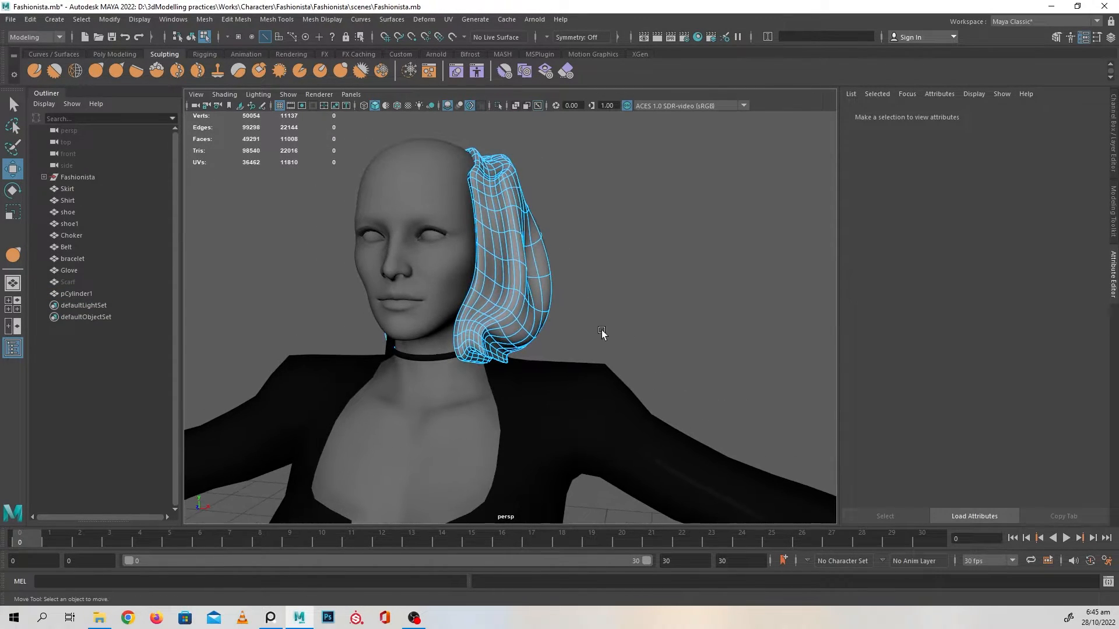
- Switch the hair from component back to object selection while comparing its smoothed and unsmoothed display
{"action": "key", "text": "1"}
{"action": "left_click", "coordinate": [521, 278]}
{"action": "key", "text": "3"}
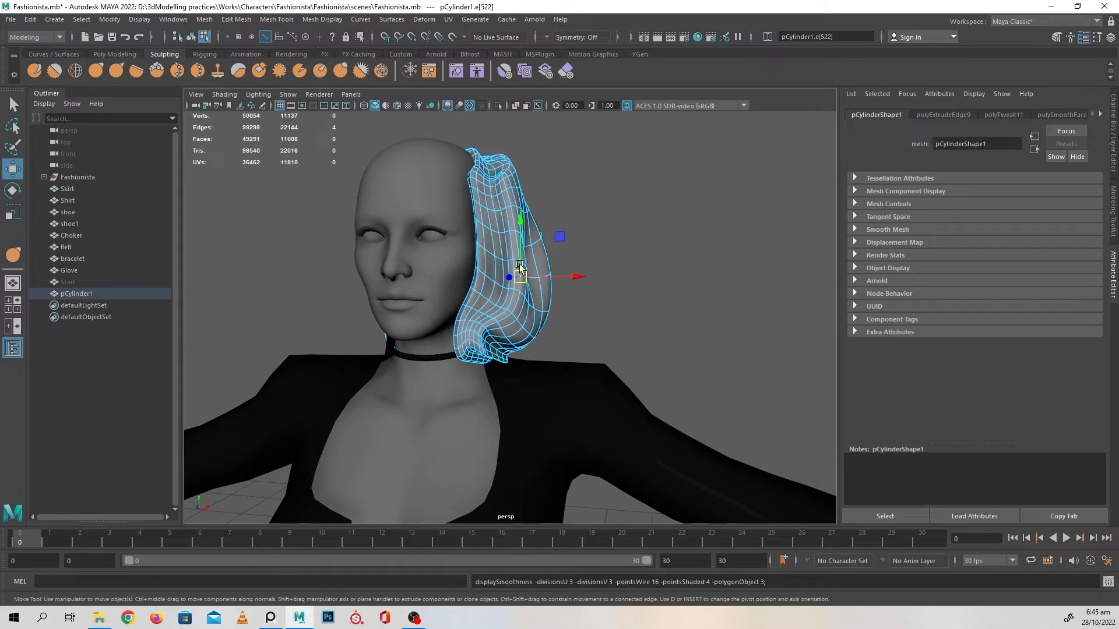
{"action": "key", "text": "F8"}
{"action": "left_click", "coordinate": [624, 249]}
{"action": "left_click", "coordinate": [534, 312]}
{"action": "left_click", "coordinate": [641, 327]}
- Resume the Grab tool on the unsmoothed hair and adjust the volume of its side and back
{"action": "left_click_drag", "start_coordinate": [641, 328], "coordinate": [484, 292], "text": "alt"}
{"action": "key", "text": "y"}
{"action": "mouse_move", "coordinate": [565, 371]}
{"action": "left_mouse_down", "text": "alt"}
{"action": "mouse_move", "coordinate": [540, 400]}
{"action": "mouse_move", "coordinate": [576, 379]}
{"action": "mouse_move", "coordinate": [578, 352]}
{"action": "mouse_move", "coordinate": [647, 380]}
{"action": "mouse_move", "coordinate": [554, 391]}
{"action": "left_mouse_up", "text": "alt"}
{"action": "left_click", "coordinate": [533, 387]}
{"action": "left_click_drag", "start_coordinate": [539, 394], "coordinate": [515, 396], "text": "alt"}
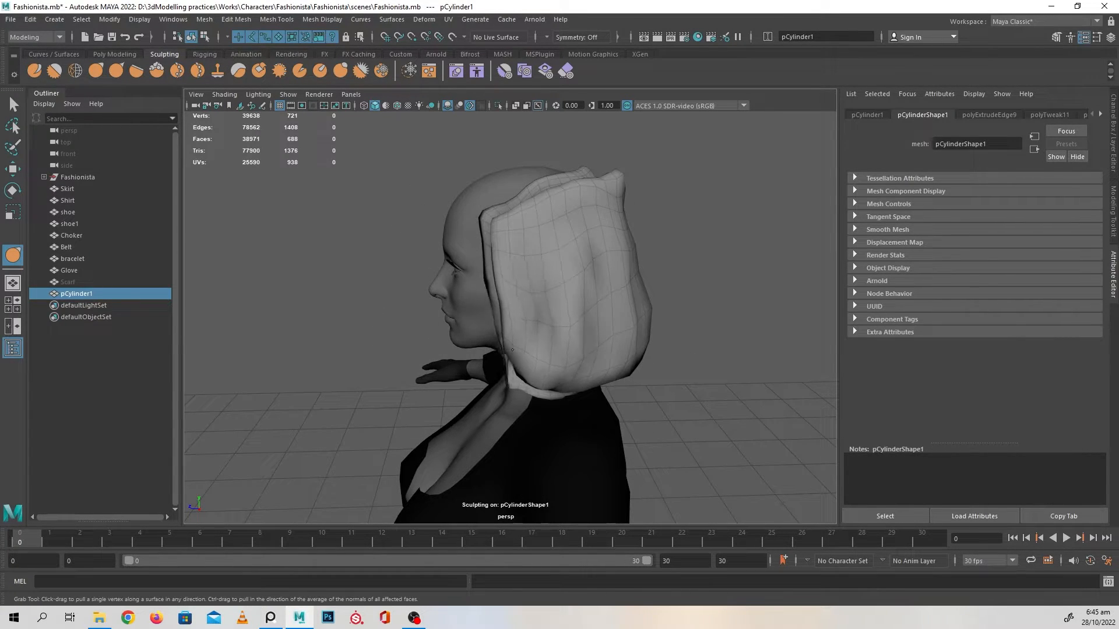
{"action": "left_click_drag", "start_coordinate": [528, 389], "coordinate": [668, 358], "text": "alt"}
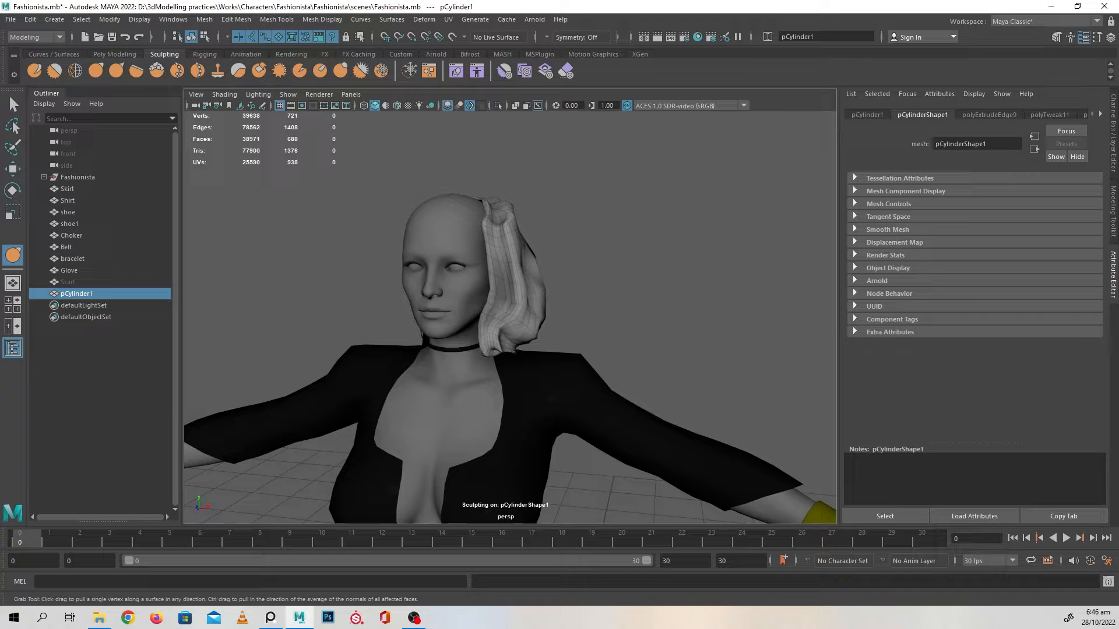
{"action": "mouse_move", "coordinate": [546, 349]}
{"action": "left_mouse_down", "text": "alt"}
{"action": "mouse_move", "coordinate": [617, 370]}
{"action": "mouse_move", "coordinate": [630, 303]}
{"action": "mouse_move", "coordinate": [488, 343]}
{"action": "mouse_move", "coordinate": [507, 345]}
{"action": "left_mouse_up", "text": "alt"}
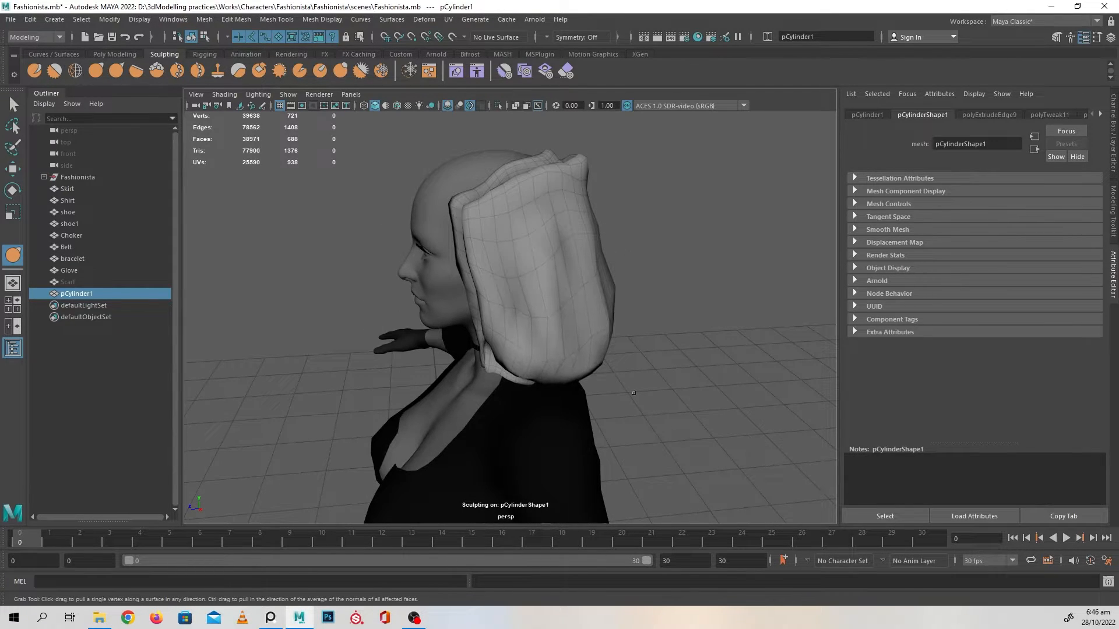
{"action": "mouse_move", "coordinate": [633, 393]}
{"action": "left_mouse_down", "text": "alt"}
{"action": "mouse_move", "coordinate": [542, 387]}
{"action": "mouse_move", "coordinate": [691, 394]}
{"action": "mouse_move", "coordinate": [612, 300]}
{"action": "mouse_move", "coordinate": [560, 307]}
{"action": "mouse_move", "coordinate": [574, 280]}
{"action": "mouse_move", "coordinate": [549, 342]}
{"action": "mouse_move", "coordinate": [664, 394]}
{"action": "mouse_move", "coordinate": [637, 324]}
{"action": "mouse_move", "coordinate": [583, 274]}
{"action": "mouse_move", "coordinate": [664, 352]}
{"action": "mouse_move", "coordinate": [585, 346]}
{"action": "left_mouse_up", "text": "alt"}
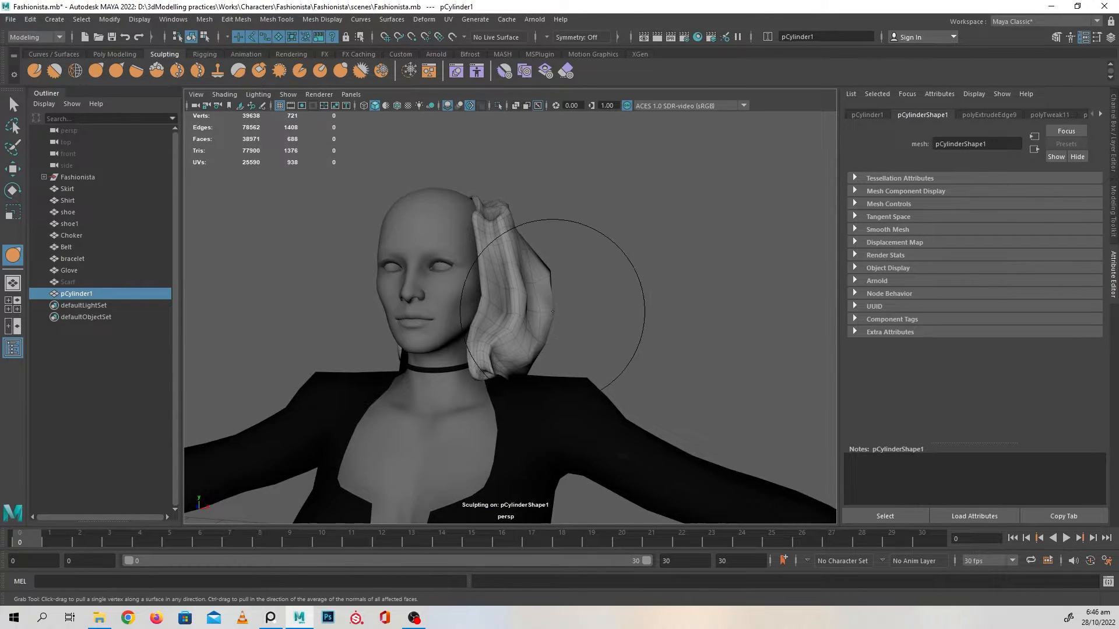
- Leave sculpting, deselect the hair and examine its silhouette against the face and shoulders
{"action": "key", "text": "w"}
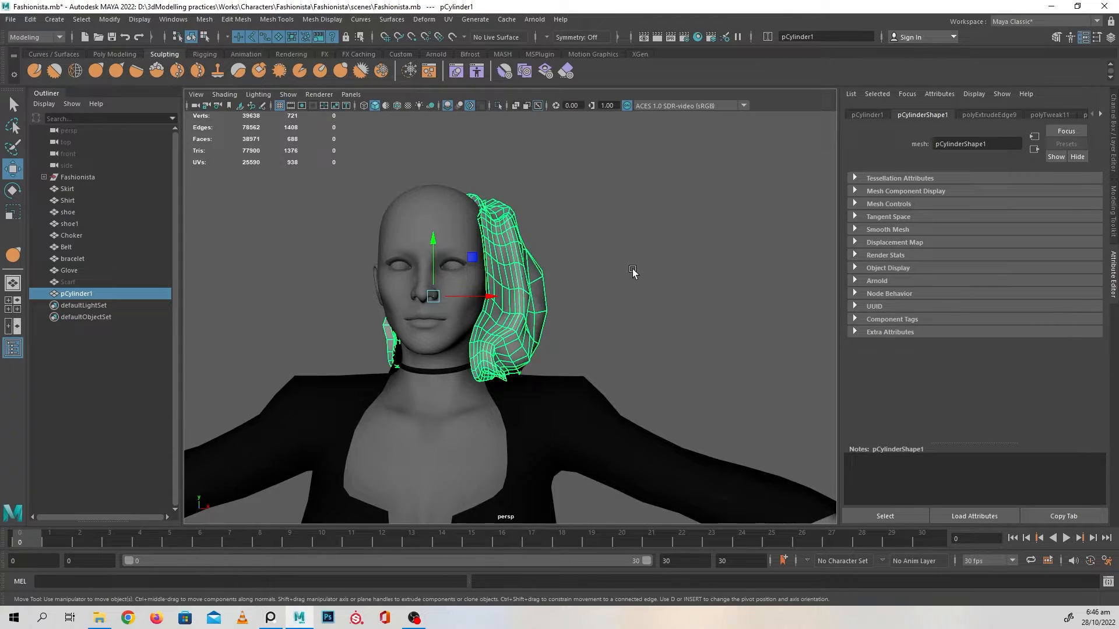
{"action": "left_click", "coordinate": [632, 272]}
{"action": "left_click_drag", "start_coordinate": [633, 272], "coordinate": [604, 295], "text": "alt"}
{"action": "right_click_drag", "start_coordinate": [604, 294], "coordinate": [706, 370], "text": "alt"}
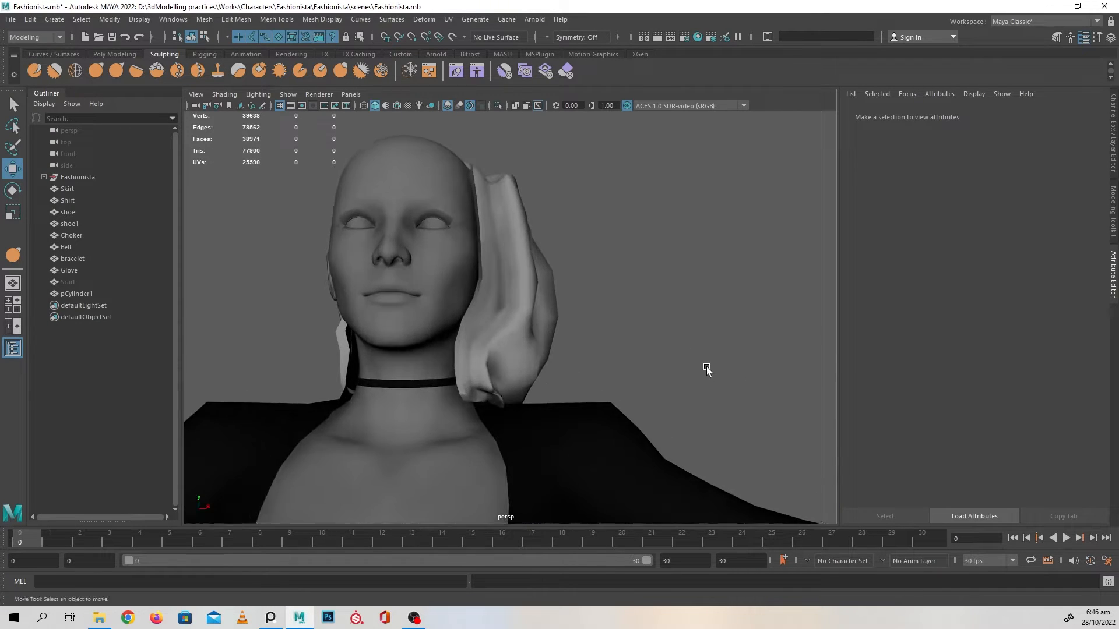
{"action": "left_click_drag", "start_coordinate": [706, 370], "coordinate": [647, 382], "text": "alt"}
{"action": "right_click_drag", "start_coordinate": [647, 382], "coordinate": [623, 366], "text": "alt"}
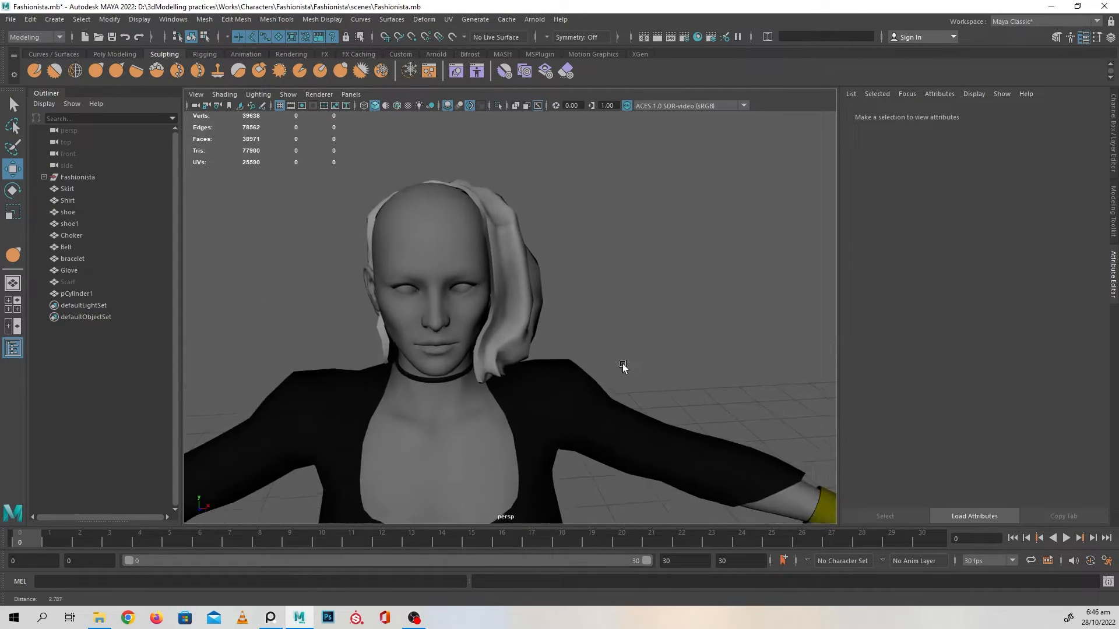
{"action": "left_click_drag", "start_coordinate": [622, 366], "coordinate": [617, 349], "text": "alt"}
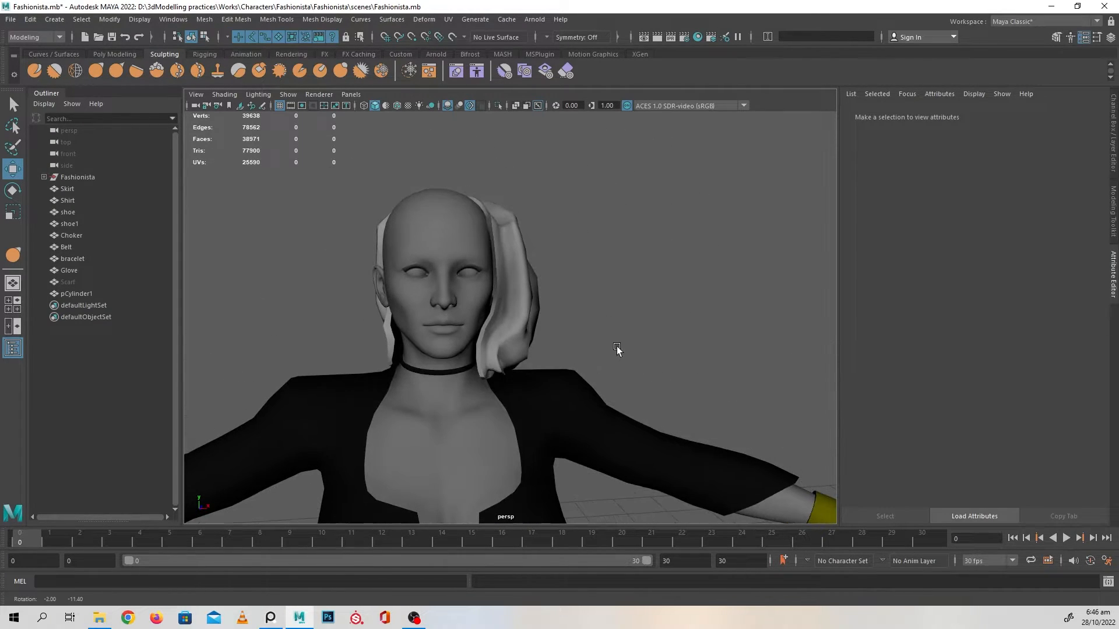
- Turn on the smooth preview for the hair mesh and deselect it to review the hairstyle from the front
{"action": "left_click", "coordinate": [529, 337]}
{"action": "left_click", "coordinate": [619, 362]}
{"action": "mouse_move", "coordinate": [619, 362]}
{"action": "left_mouse_down", "text": "alt"}
{"action": "mouse_move", "coordinate": [477, 362]}
{"action": "mouse_move", "coordinate": [572, 359]}
{"action": "mouse_move", "coordinate": [620, 325]}
{"action": "mouse_move", "coordinate": [606, 345]}
{"action": "left_mouse_up", "text": "alt"}
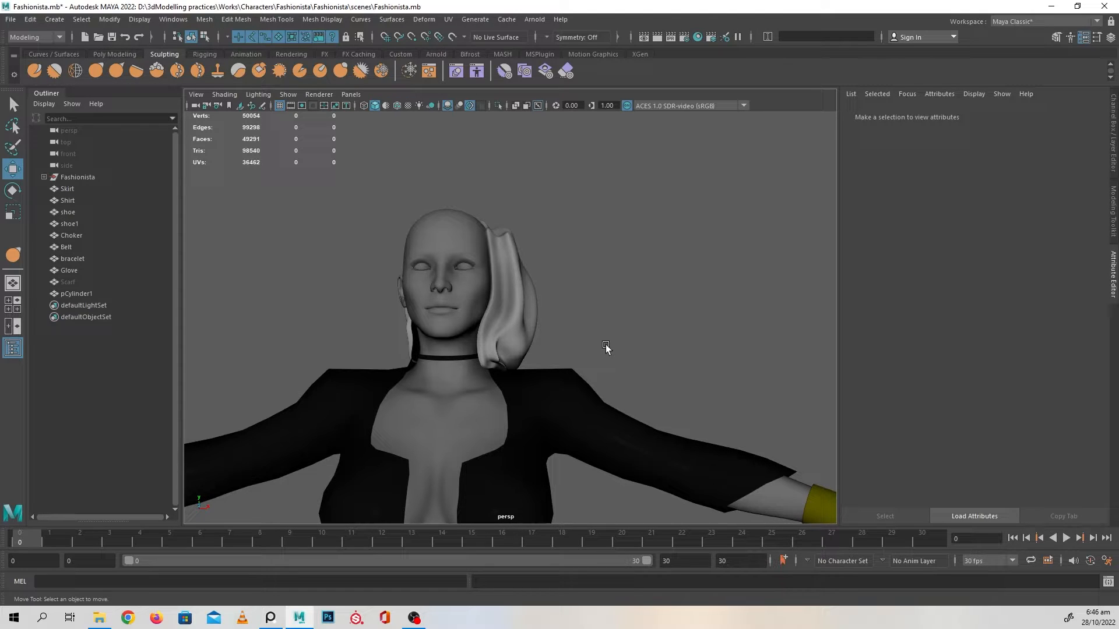
{"action": "left_click_drag", "start_coordinate": [555, 369], "coordinate": [597, 264], "text": "alt"}
{"action": "left_click", "coordinate": [597, 264]}
{"action": "left_click_drag", "start_coordinate": [659, 291], "coordinate": [729, 298], "text": "alt"}
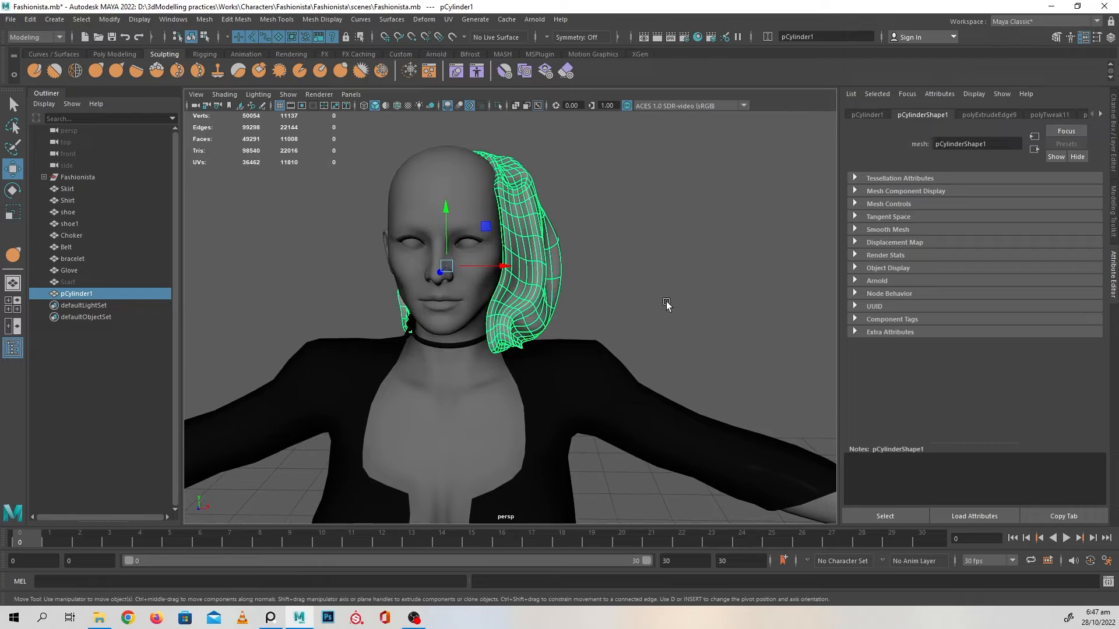
{"action": "left_click", "coordinate": [666, 303]}
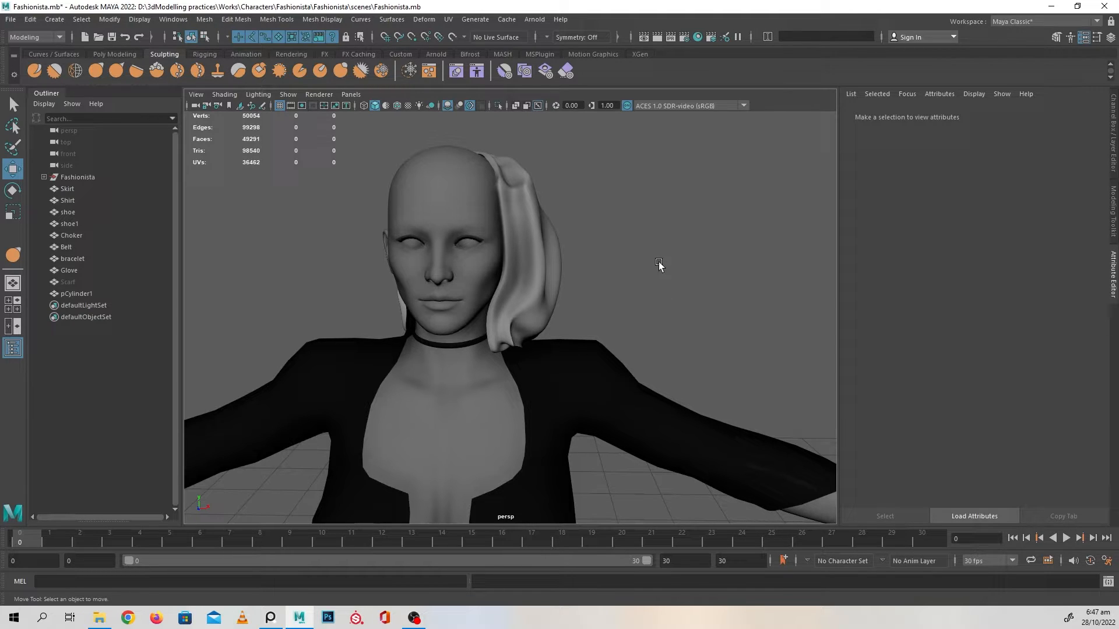
- Assign the existing GoldMat material to the headscarf mesh behind the head and deselect it
{"action": "left_click", "coordinate": [538, 236]}
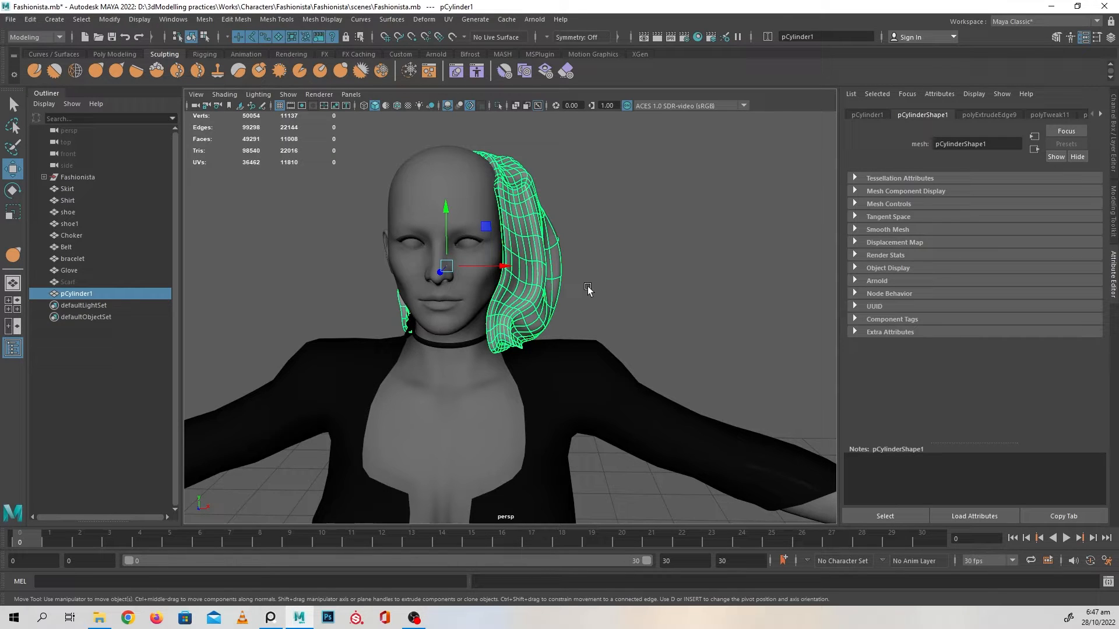
{"action": "mouse_move", "coordinate": [619, 299]}
{"action": "left_mouse_down", "text": "alt"}
{"action": "mouse_move", "coordinate": [607, 285]}
{"action": "mouse_move", "coordinate": [561, 285]}
{"action": "mouse_move", "coordinate": [545, 271]}
{"action": "mouse_move", "coordinate": [593, 291]}
{"action": "left_mouse_up", "text": "alt"}
{"action": "left_click", "coordinate": [124, 54]}
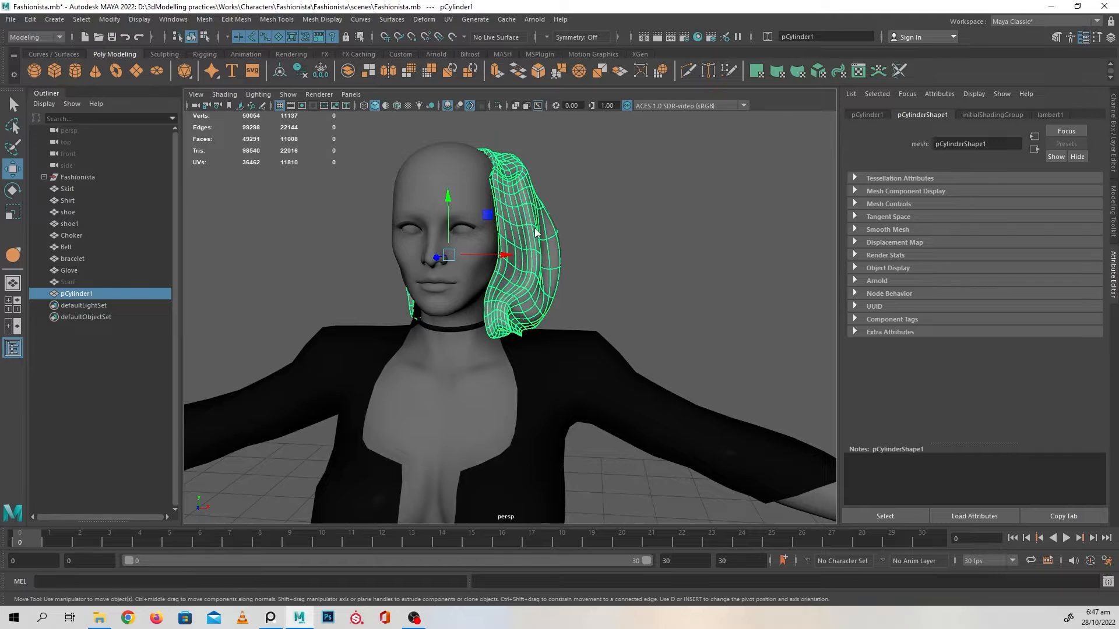
{"action": "right_click_drag", "start_coordinate": [537, 233], "coordinate": [625, 534]}
{"action": "left_click", "coordinate": [662, 330]}
- Lighten the bracelet's GoldMat base color to a pale yellow with saturation 0.647 and value 1.000
{"action": "left_click_drag", "start_coordinate": [662, 329], "coordinate": [537, 327], "text": "alt"}
{"action": "right_click_drag", "start_coordinate": [537, 327], "coordinate": [379, 369], "text": "alt"}
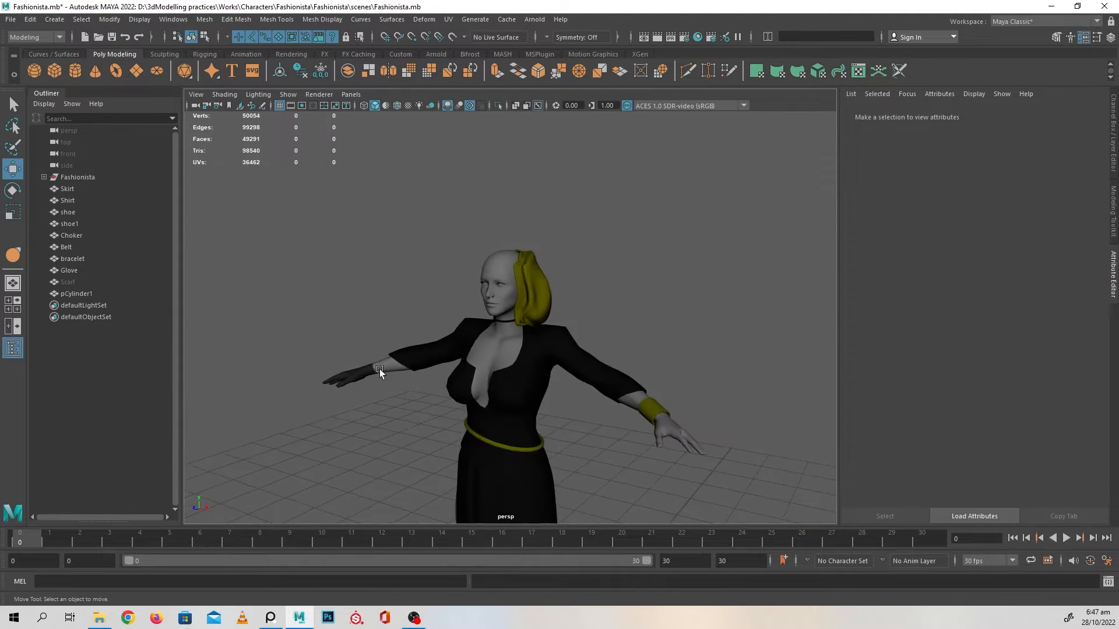
{"action": "left_click_drag", "start_coordinate": [379, 369], "coordinate": [492, 359], "text": "alt"}
{"action": "middle_click_drag", "start_coordinate": [492, 359], "coordinate": [494, 319], "text": "alt"}
{"action": "mouse_move", "coordinate": [495, 320]}
{"action": "left_mouse_down", "text": "alt"}
{"action": "mouse_move", "coordinate": [505, 352]}
{"action": "mouse_move", "coordinate": [495, 317]}
{"action": "mouse_move", "coordinate": [481, 334]}
{"action": "left_mouse_up", "text": "alt"}
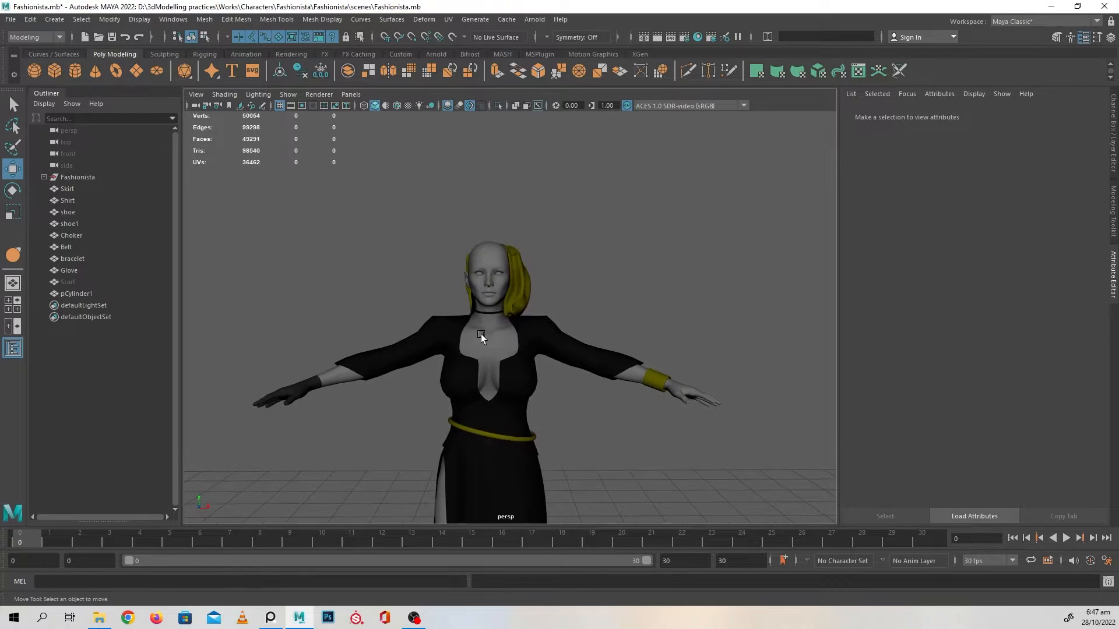
{"action": "right_click_drag", "start_coordinate": [481, 334], "coordinate": [712, 397], "text": "alt"}
{"action": "left_click", "coordinate": [745, 405]}
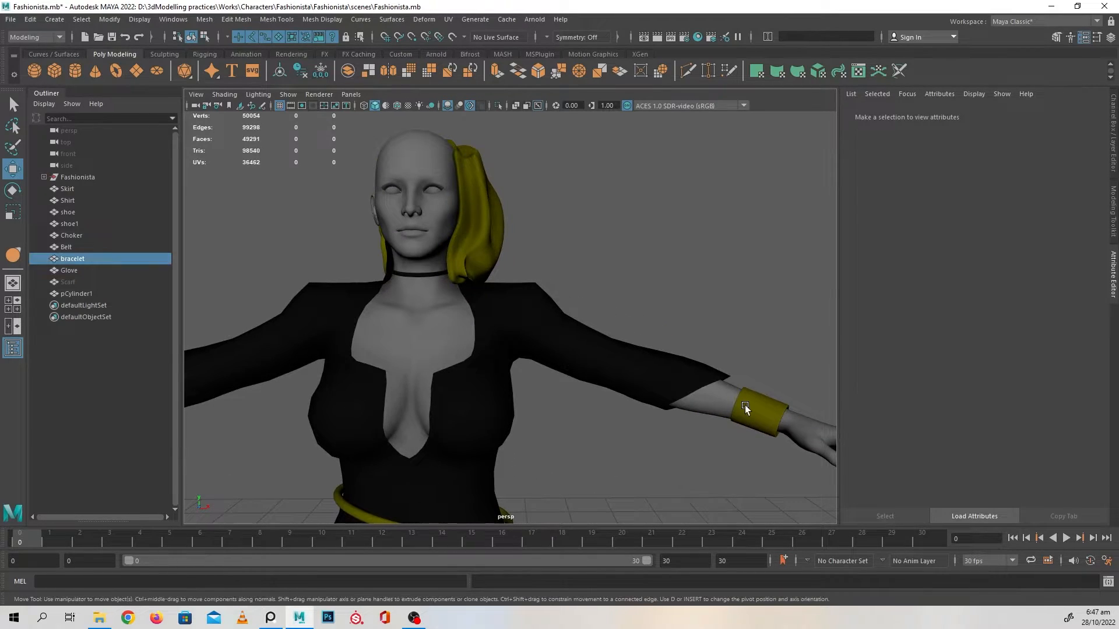
{"action": "left_click", "coordinate": [960, 115]}
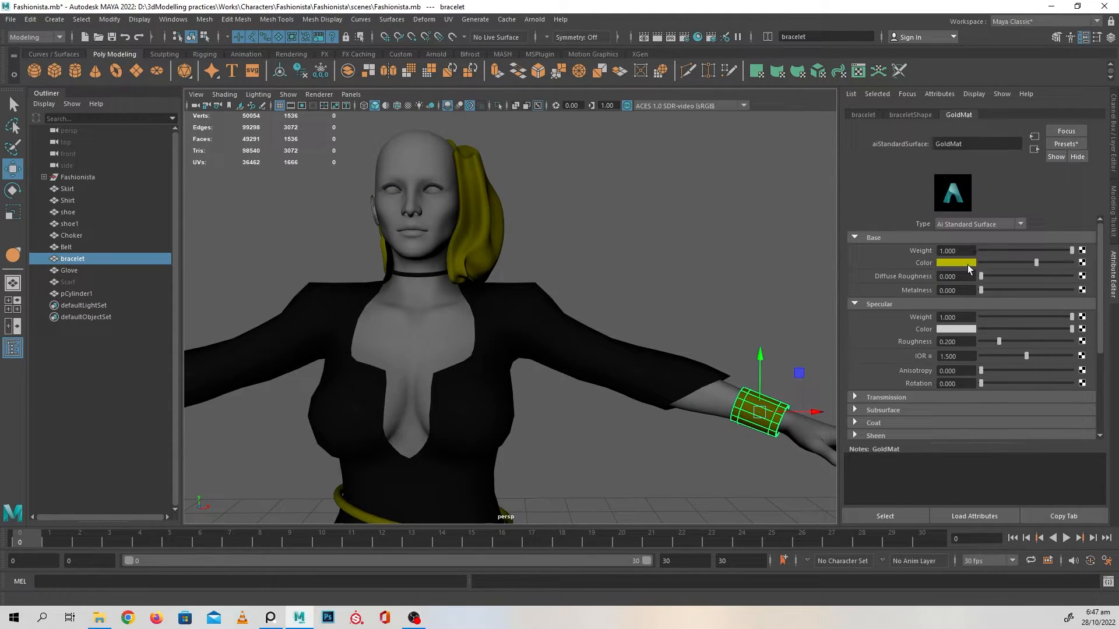
{"action": "left_click", "coordinate": [956, 263]}
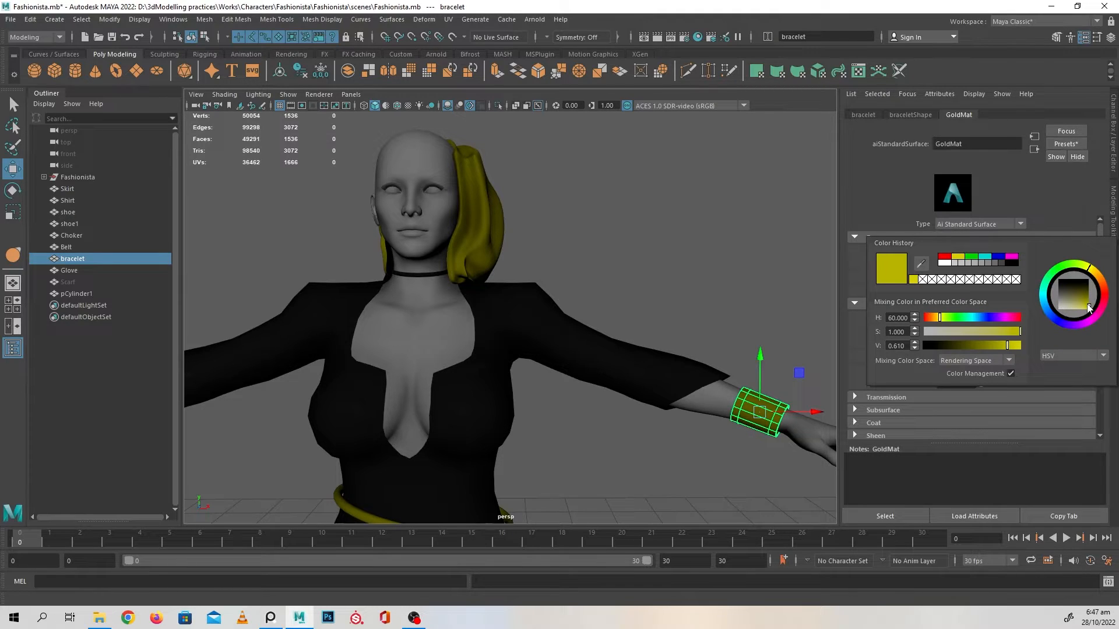
{"action": "left_click_drag", "start_coordinate": [1080, 307], "coordinate": [1079, 316]}
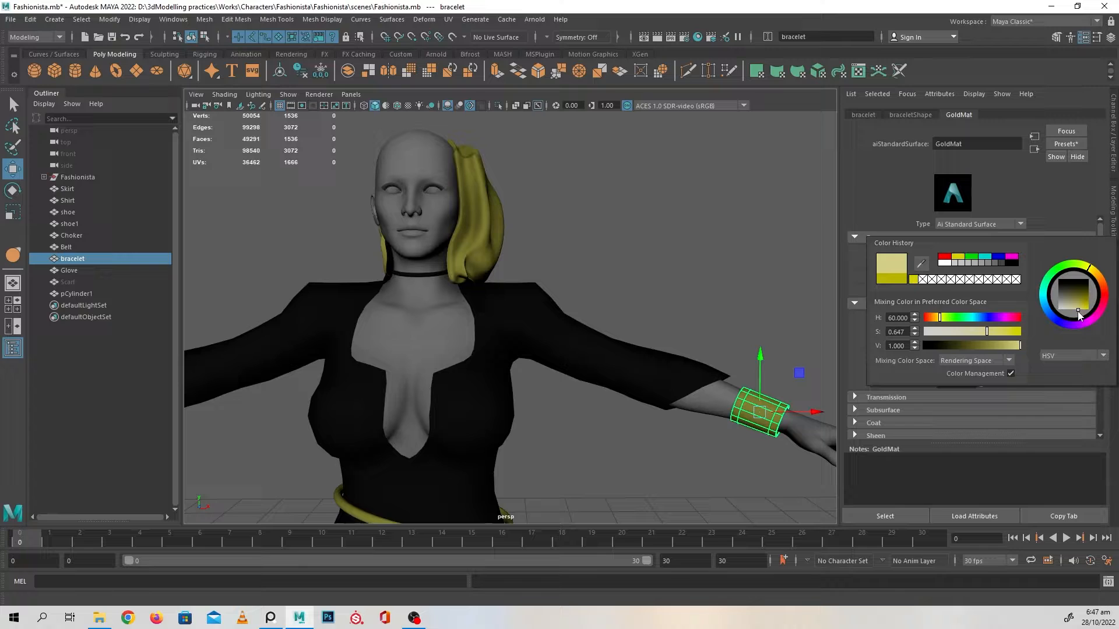
{"action": "left_click", "coordinate": [750, 252]}
- Resume the Grab tool on the headscarf and pull in its side edge near the ear and its lower corner above the shoulder
{"action": "left_click_drag", "start_coordinate": [610, 229], "coordinate": [521, 197], "text": "alt"}
{"action": "right_click_drag", "start_coordinate": [599, 182], "coordinate": [634, 321], "text": "alt"}
{"action": "left_click_drag", "start_coordinate": [634, 320], "coordinate": [496, 244], "text": "alt"}
{"action": "left_click", "coordinate": [163, 54]}
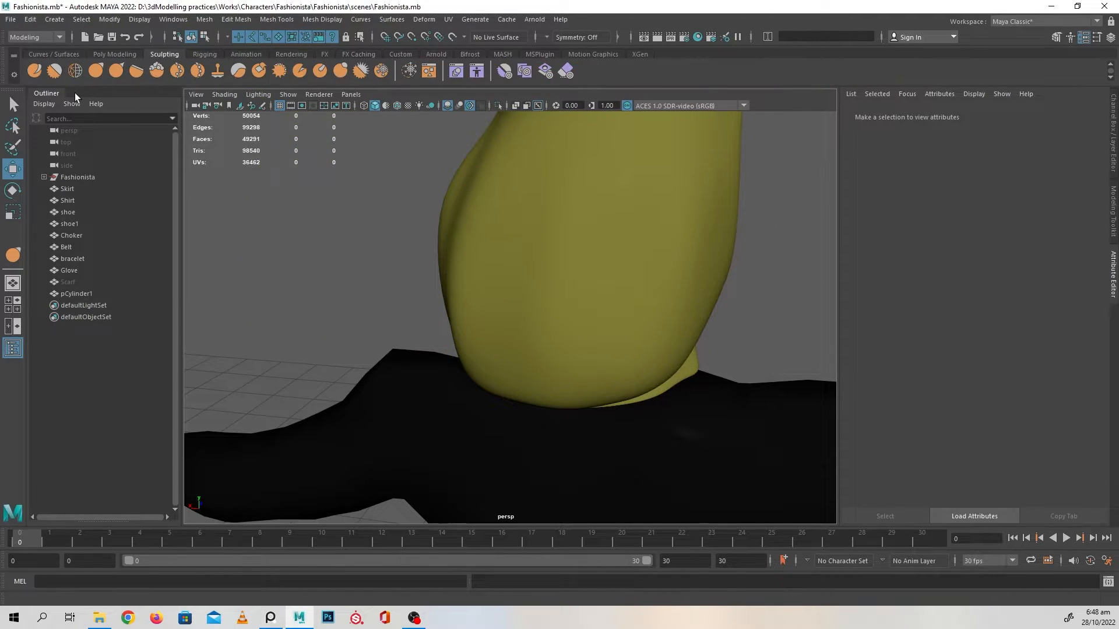
{"action": "key", "text": "y"}
{"action": "mouse_move", "coordinate": [679, 303]}
{"action": "left_mouse_down", "text": "alt"}
{"action": "mouse_move", "coordinate": [683, 329]}
{"action": "mouse_move", "coordinate": [564, 304]}
{"action": "mouse_move", "coordinate": [568, 287]}
{"action": "mouse_move", "coordinate": [553, 274]}
{"action": "left_mouse_up", "text": "alt"}
{"action": "left_click", "coordinate": [564, 304]}
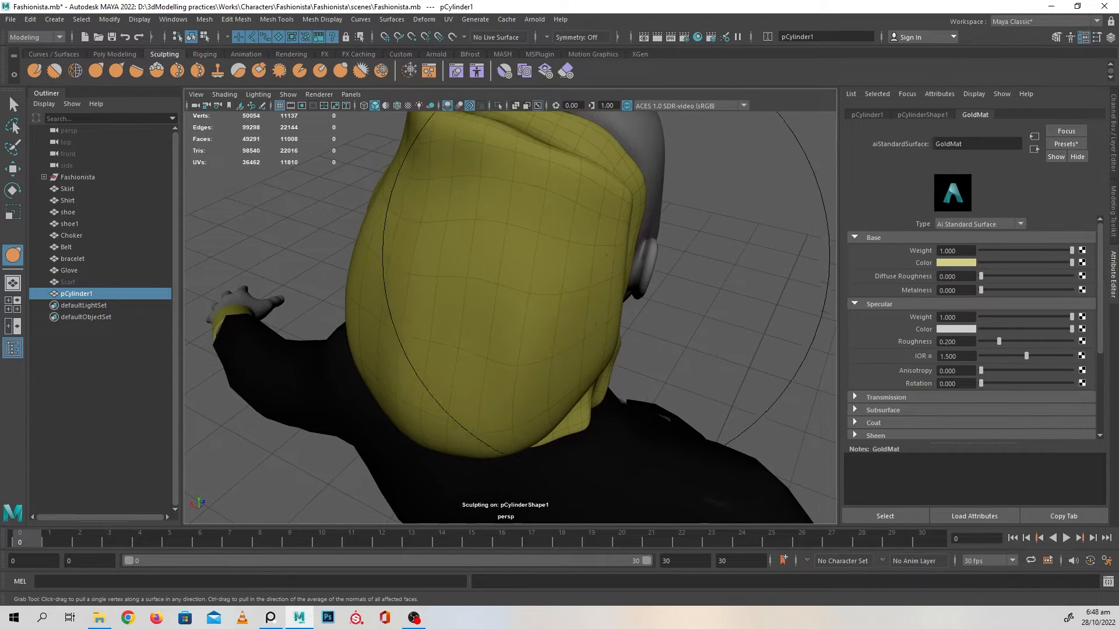
{"action": "left_click_drag", "start_coordinate": [636, 236], "coordinate": [622, 242]}
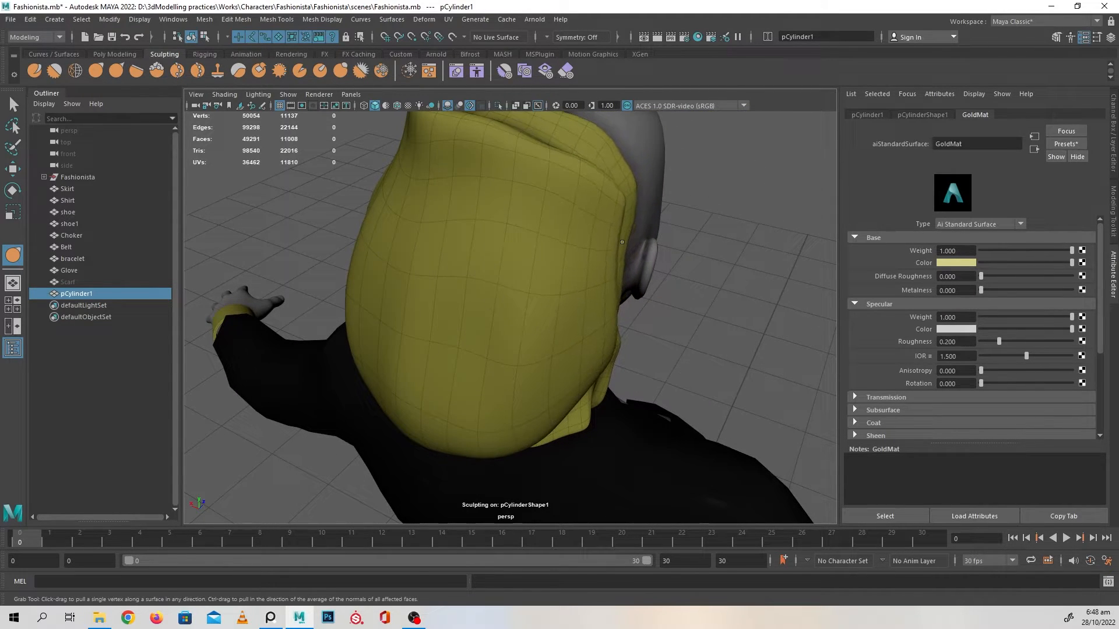
{"action": "mouse_move", "coordinate": [612, 337]}
{"action": "left_mouse_down"}
{"action": "mouse_move", "coordinate": [591, 364]}
{"action": "mouse_move", "coordinate": [566, 355]}
{"action": "left_mouse_up"}
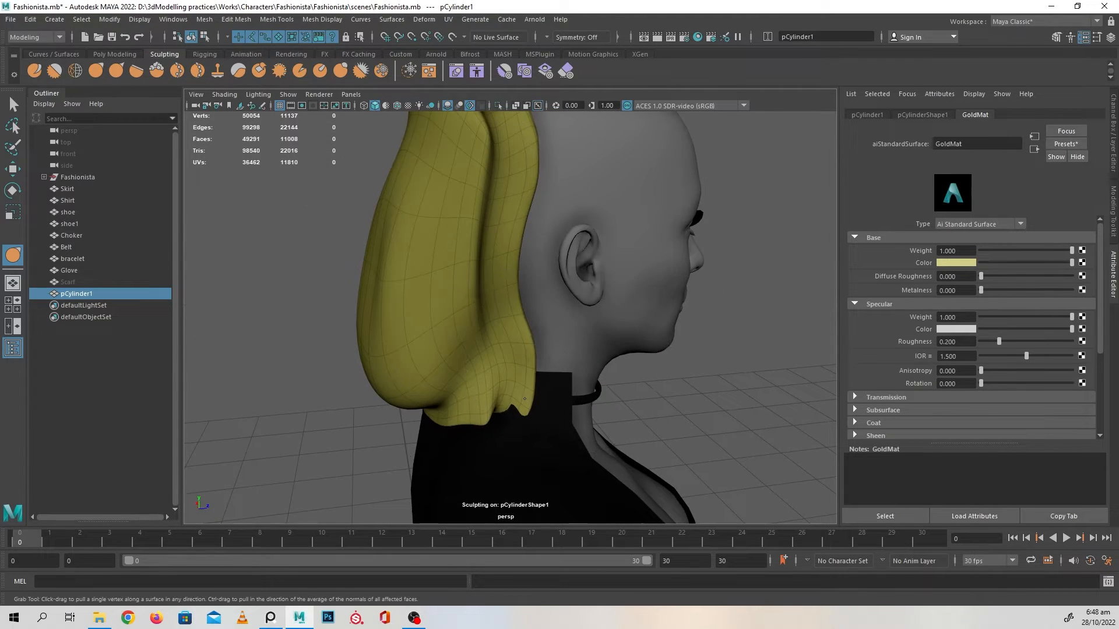
{"action": "left_click_drag", "start_coordinate": [525, 399], "coordinate": [437, 402]}
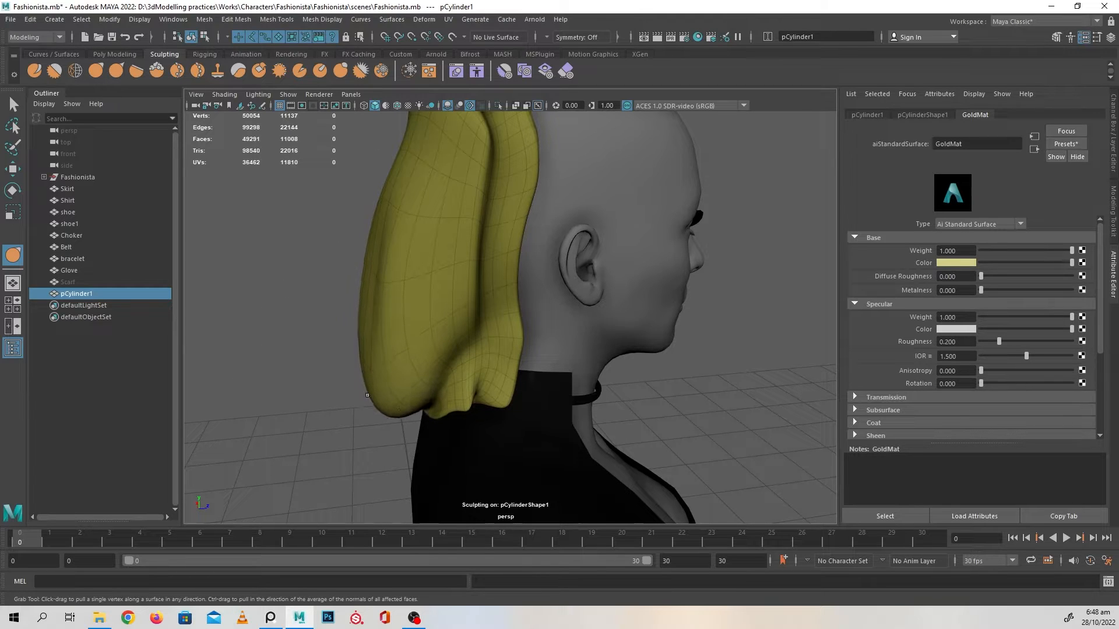
- Leave sculpting, deselect the headscarf and examine its fit around the face from the front
{"action": "mouse_move", "coordinate": [507, 373]}
{"action": "left_mouse_down", "text": "alt"}
{"action": "mouse_move", "coordinate": [599, 375]}
{"action": "mouse_move", "coordinate": [512, 379]}
{"action": "mouse_move", "coordinate": [524, 358]}
{"action": "mouse_move", "coordinate": [533, 382]}
{"action": "mouse_move", "coordinate": [595, 379]}
{"action": "mouse_move", "coordinate": [404, 311]}
{"action": "mouse_move", "coordinate": [421, 319]}
{"action": "left_mouse_up", "text": "alt"}
{"action": "scroll", "coordinate": [432, 322], "scroll_direction": "down", "scroll_amount": 3}
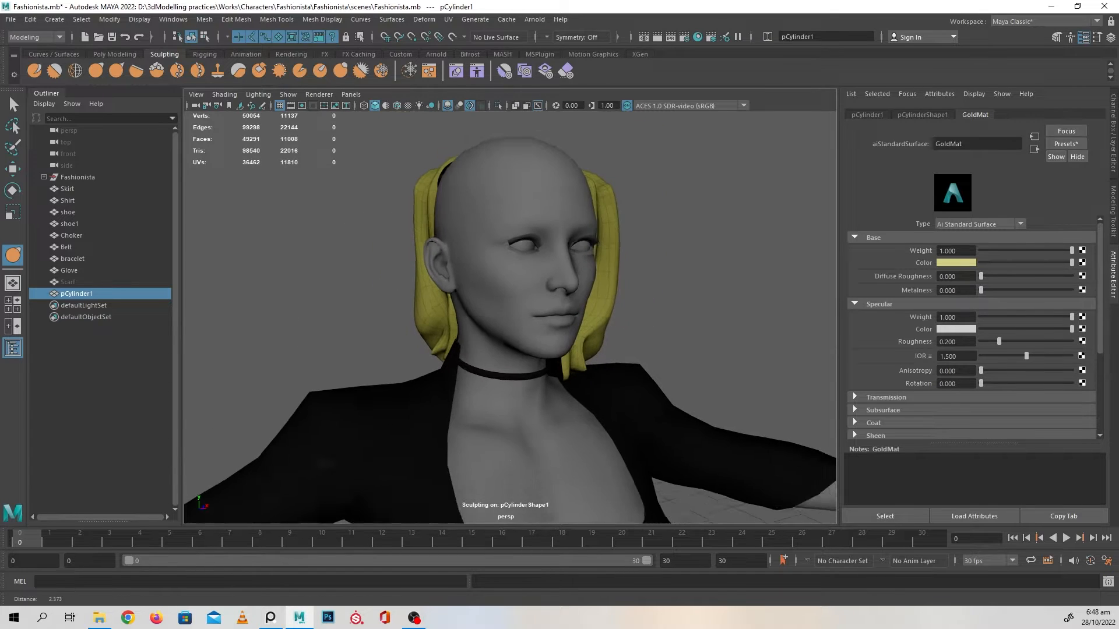
{"action": "mouse_move", "coordinate": [708, 343]}
{"action": "left_mouse_down", "text": "alt"}
{"action": "mouse_move", "coordinate": [505, 344]}
{"action": "mouse_move", "coordinate": [593, 344]}
{"action": "mouse_move", "coordinate": [667, 363]}
{"action": "left_mouse_up", "text": "alt"}
{"action": "scroll", "coordinate": [630, 345], "scroll_direction": "down", "scroll_amount": 3}
{"action": "key", "text": "w"}
{"action": "left_click", "coordinate": [704, 328]}
{"action": "scroll", "coordinate": [653, 333], "scroll_direction": "down", "scroll_amount": 3}
{"action": "scroll", "coordinate": [667, 362], "scroll_direction": "up", "scroll_amount": 3}
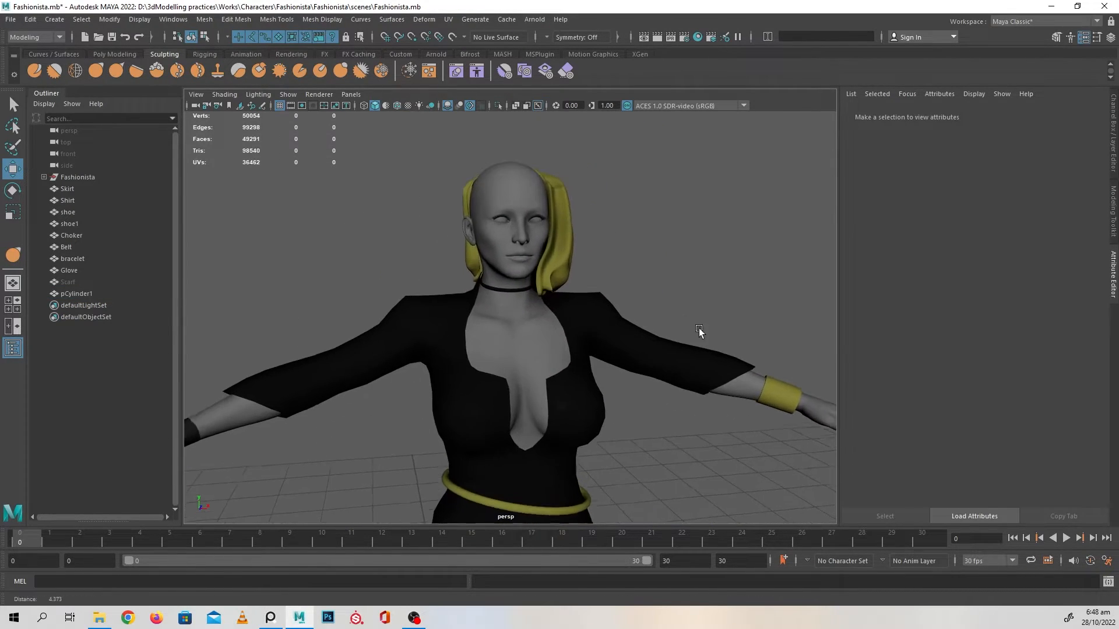
- Reshape the headscarf's front edge on the fuller side of the face with the Grab tool, then return to the Move tool
{"action": "mouse_move", "coordinate": [679, 315]}
{"action": "left_mouse_down", "text": "alt"}
{"action": "mouse_move", "coordinate": [680, 299]}
{"action": "mouse_move", "coordinate": [677, 338]}
{"action": "mouse_move", "coordinate": [477, 313]}
{"action": "mouse_move", "coordinate": [614, 351]}
{"action": "mouse_move", "coordinate": [631, 422]}
{"action": "mouse_move", "coordinate": [506, 313]}
{"action": "mouse_move", "coordinate": [572, 334]}
{"action": "mouse_move", "coordinate": [565, 300]}
{"action": "mouse_move", "coordinate": [512, 247]}
{"action": "mouse_move", "coordinate": [489, 245]}
{"action": "mouse_move", "coordinate": [554, 238]}
{"action": "mouse_move", "coordinate": [581, 252]}
{"action": "mouse_move", "coordinate": [574, 288]}
{"action": "mouse_move", "coordinate": [594, 294]}
{"action": "left_mouse_up", "text": "alt"}
{"action": "left_click", "coordinate": [565, 303]}
{"action": "left_click", "coordinate": [98, 72]}
{"action": "left_click_drag", "start_coordinate": [610, 350], "coordinate": [619, 351]}
{"action": "left_click_drag", "start_coordinate": [604, 393], "coordinate": [609, 396]}
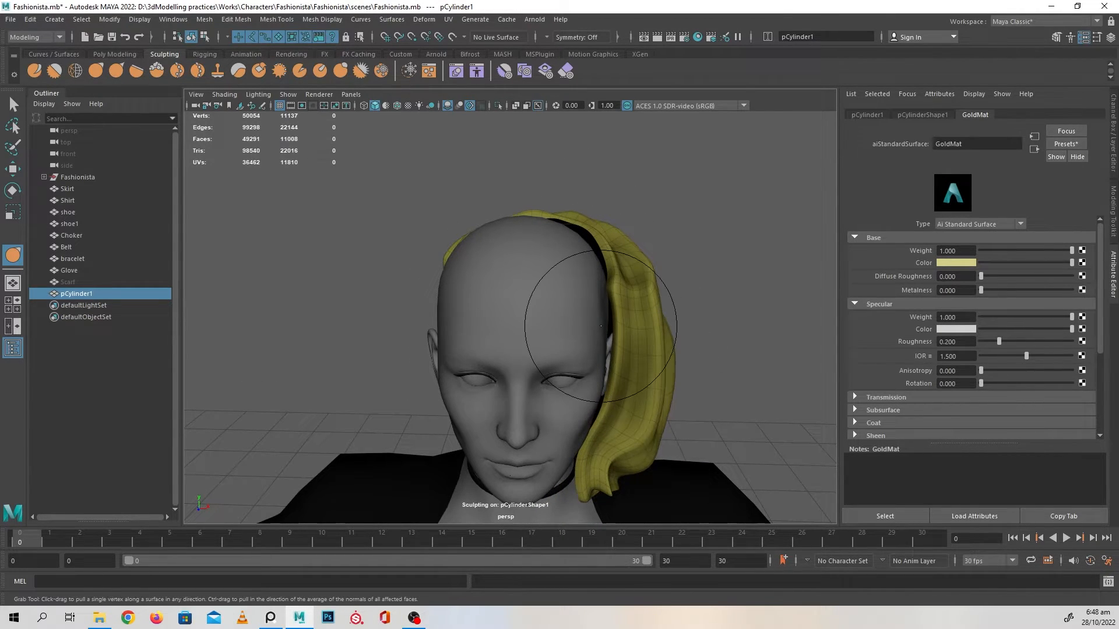
{"action": "mouse_move", "coordinate": [585, 265]}
{"action": "left_mouse_down", "text": "alt"}
{"action": "mouse_move", "coordinate": [536, 262]}
{"action": "mouse_move", "coordinate": [525, 303]}
{"action": "mouse_move", "coordinate": [513, 274]}
{"action": "left_mouse_up", "text": "alt"}
{"action": "key", "text": "w"}
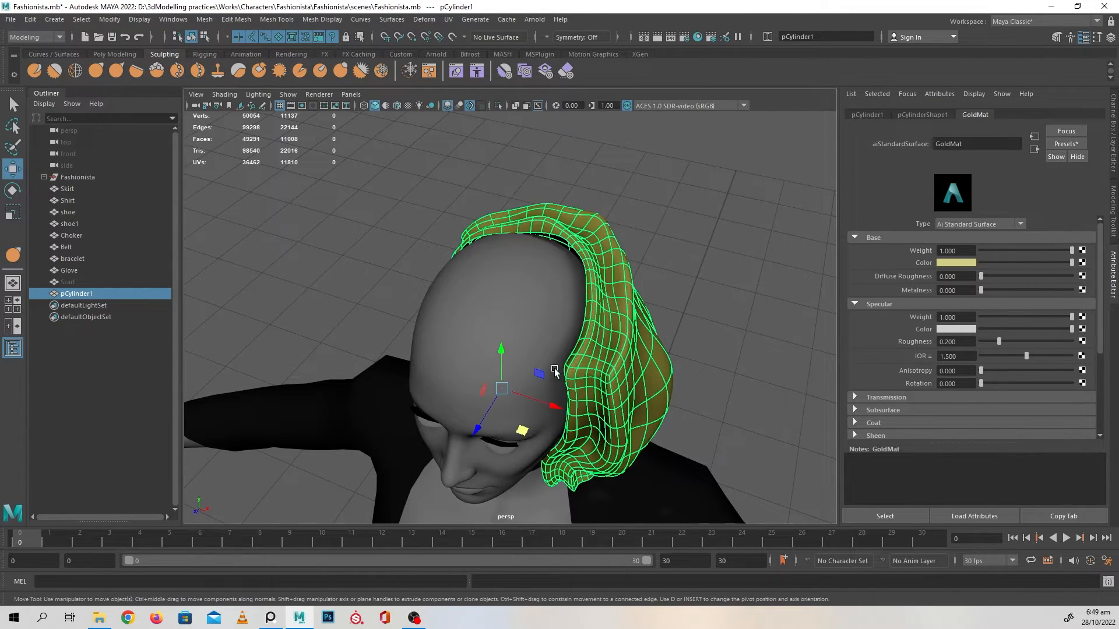
- Move the headscarf sideways off the head to inspect the head underneath, and undo the move
{"action": "left_click_drag", "start_coordinate": [554, 373], "coordinate": [556, 299], "text": "alt"}
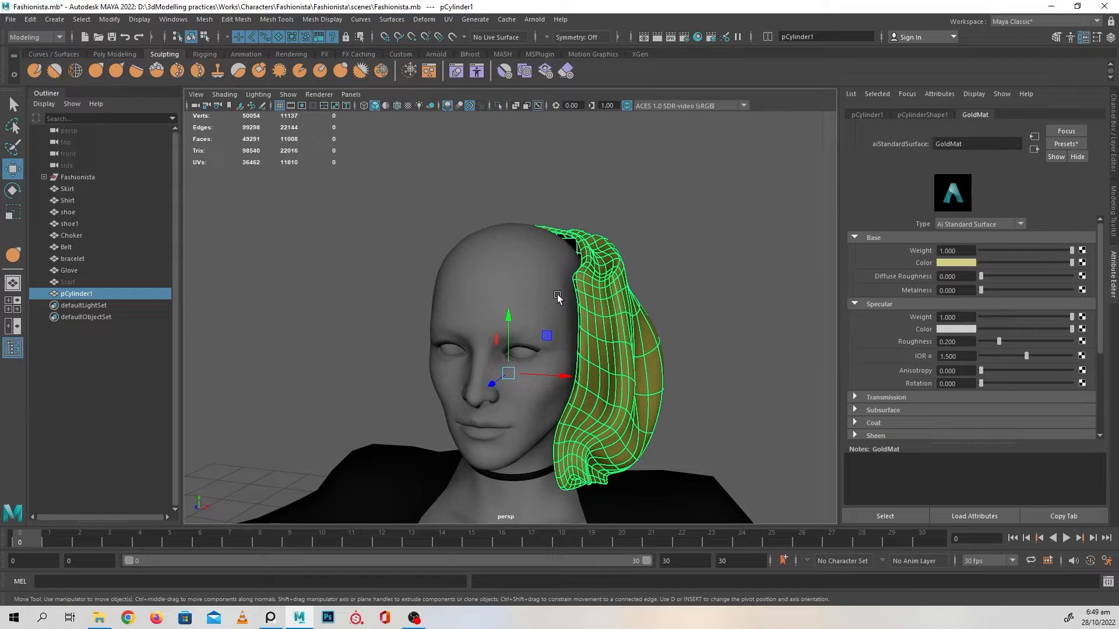
{"action": "left_click_drag", "start_coordinate": [528, 252], "coordinate": [550, 236], "text": "alt"}
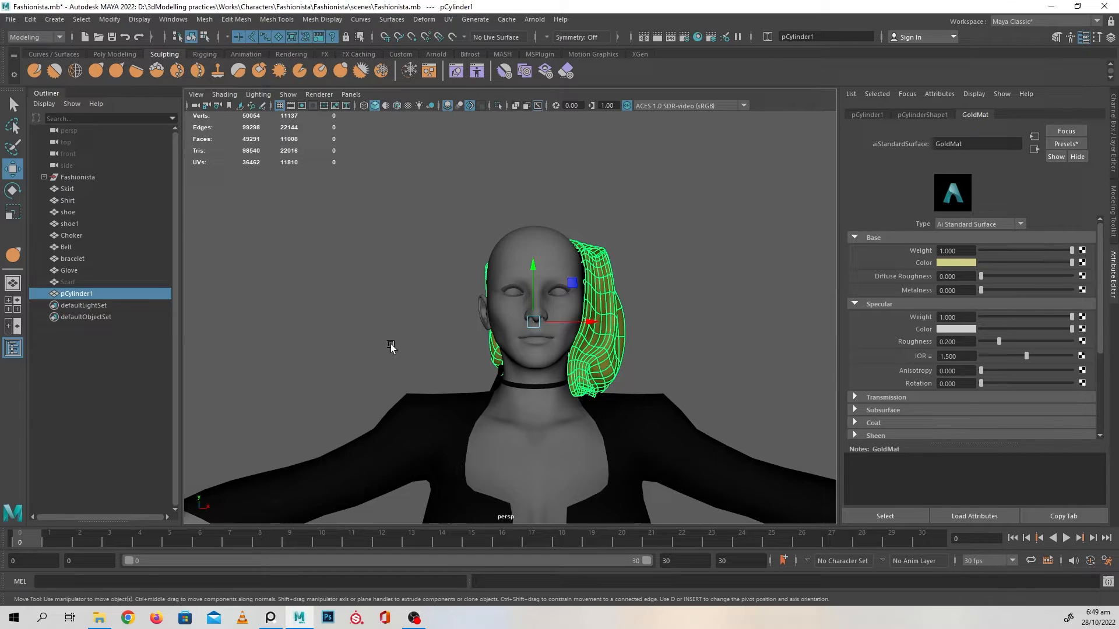
{"action": "left_click_drag", "start_coordinate": [391, 347], "coordinate": [545, 378], "text": "alt"}
{"action": "left_click_drag", "start_coordinate": [422, 325], "coordinate": [651, 319]}
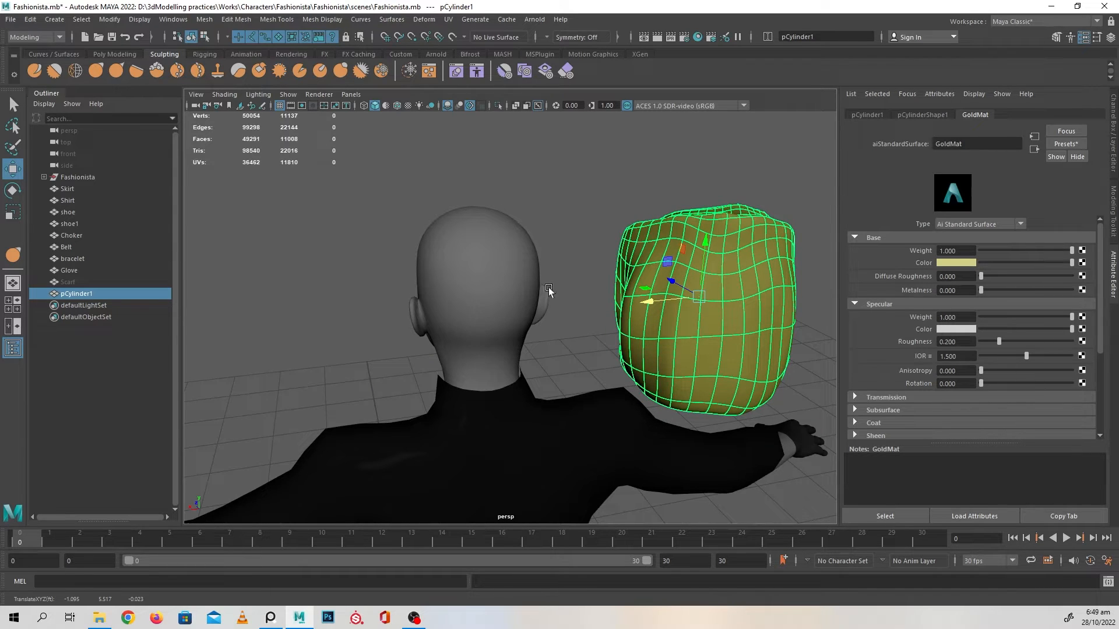
{"action": "left_click_drag", "start_coordinate": [492, 362], "coordinate": [402, 252], "text": "alt"}
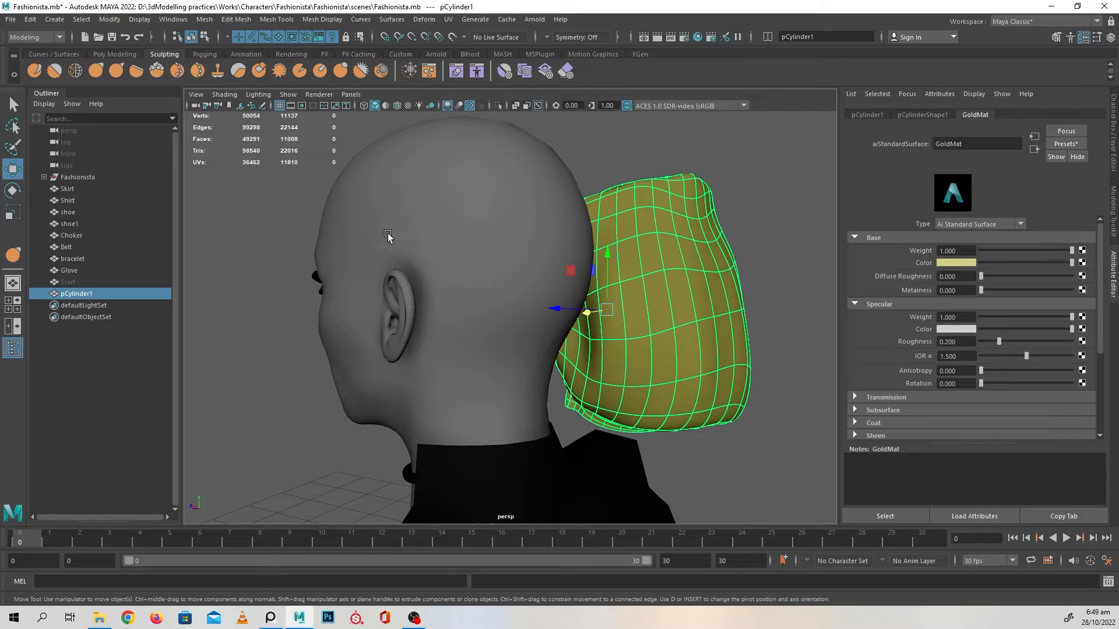
{"action": "left_click_drag", "start_coordinate": [546, 293], "coordinate": [588, 317], "text": "alt"}
{"action": "key", "text": "ctrl+z"}
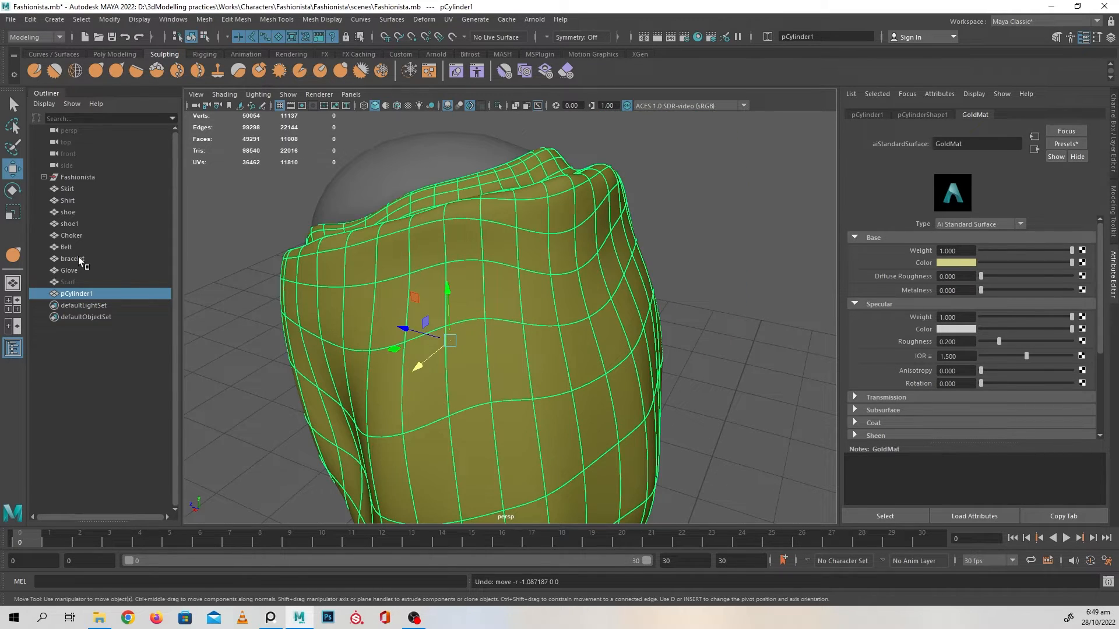
- Open the reference board and examine the gold headscarf, loose hair and spiked shoulders in the fashion illustration
{"action": "left_click", "coordinate": [270, 617]}
{"action": "right_click_drag", "start_coordinate": [512, 205], "coordinate": [688, 228]}
{"action": "scroll", "coordinate": [688, 229], "scroll_direction": "up", "scroll_amount": 3}
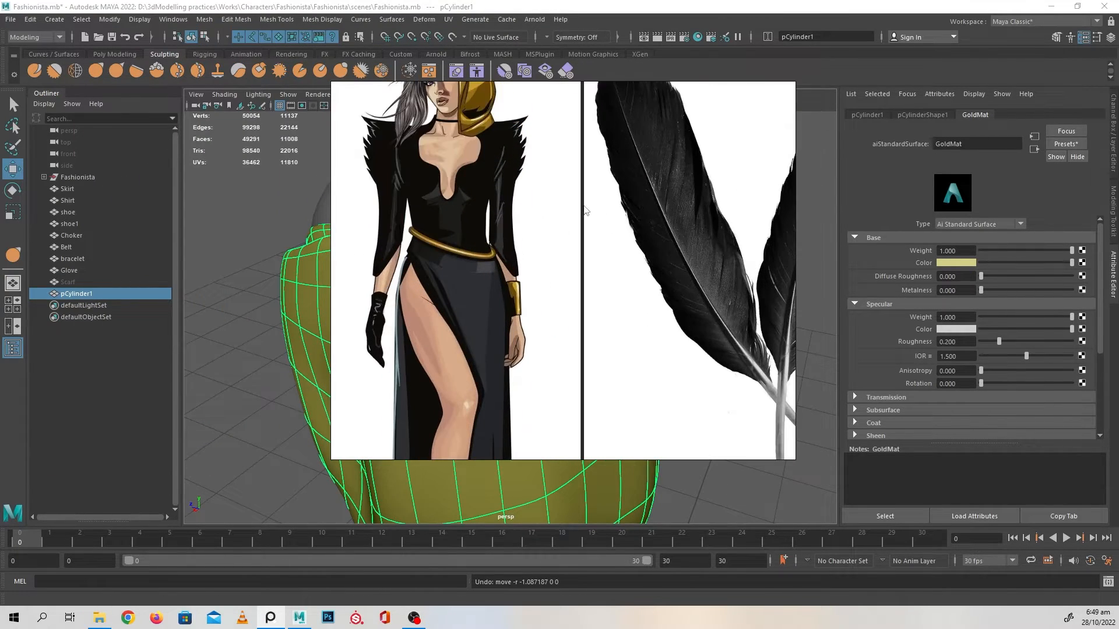
{"action": "scroll", "coordinate": [586, 211], "scroll_direction": "up", "scroll_amount": 5}
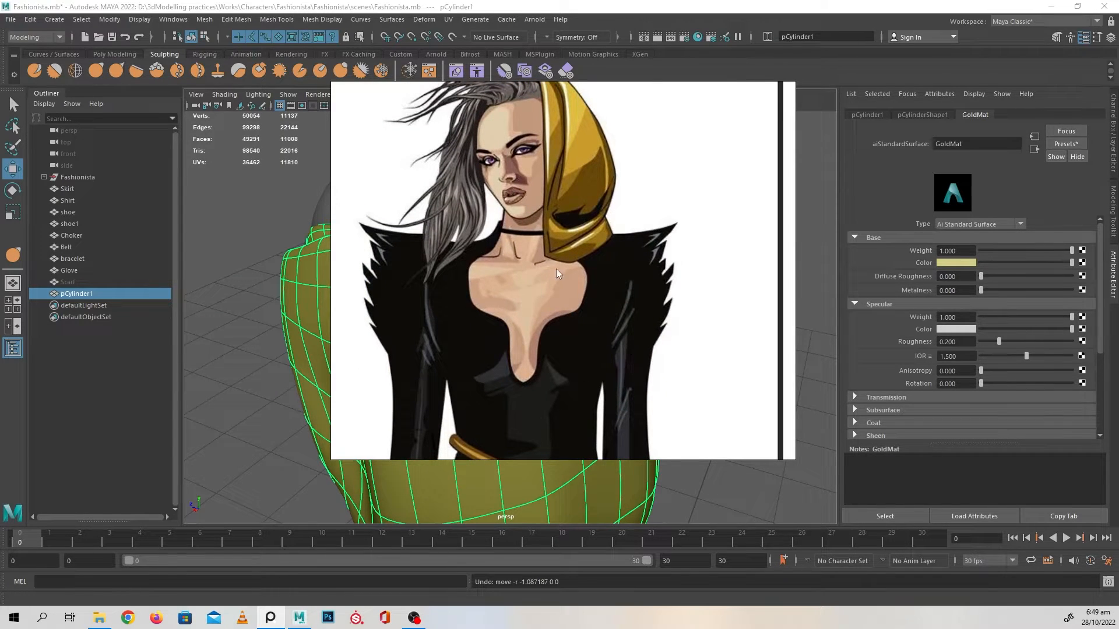
{"action": "middle_click_drag", "start_coordinate": [693, 359], "coordinate": [713, 319]}
{"action": "scroll", "coordinate": [705, 318], "scroll_direction": "down", "scroll_amount": 1}
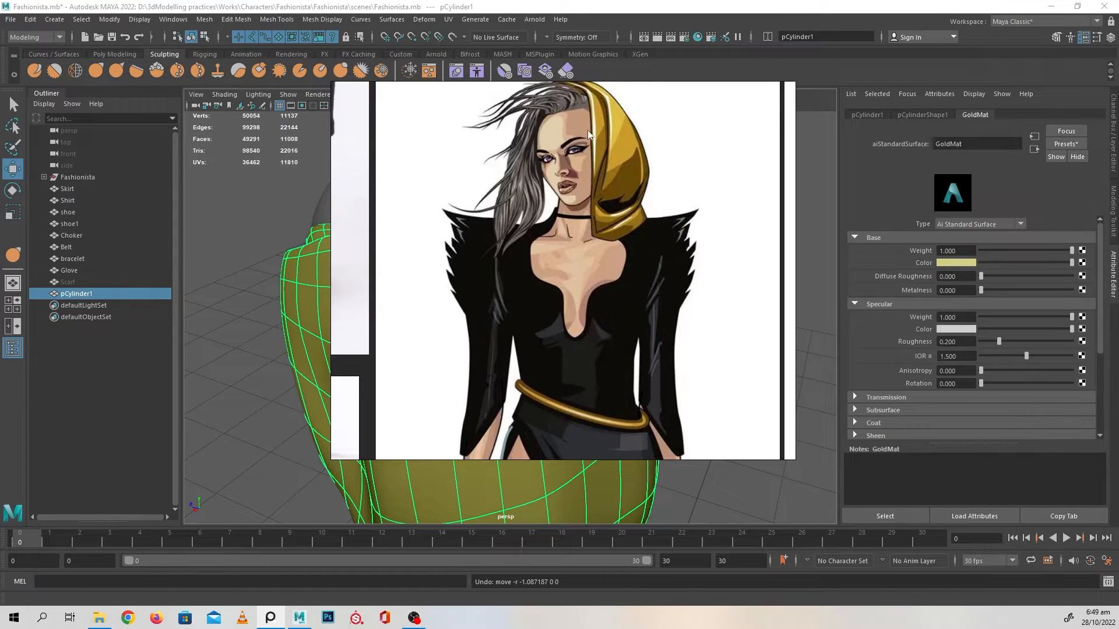
{"action": "middle_click_drag", "start_coordinate": [676, 191], "coordinate": [697, 266]}
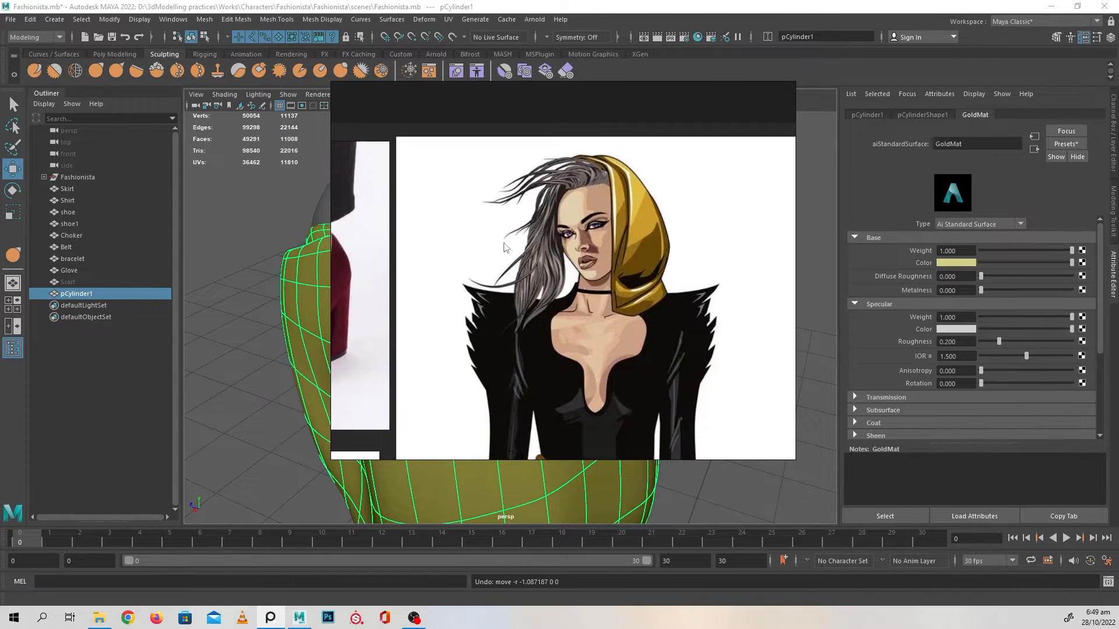
{"action": "scroll", "coordinate": [711, 301], "scroll_direction": "down", "scroll_amount": 1}
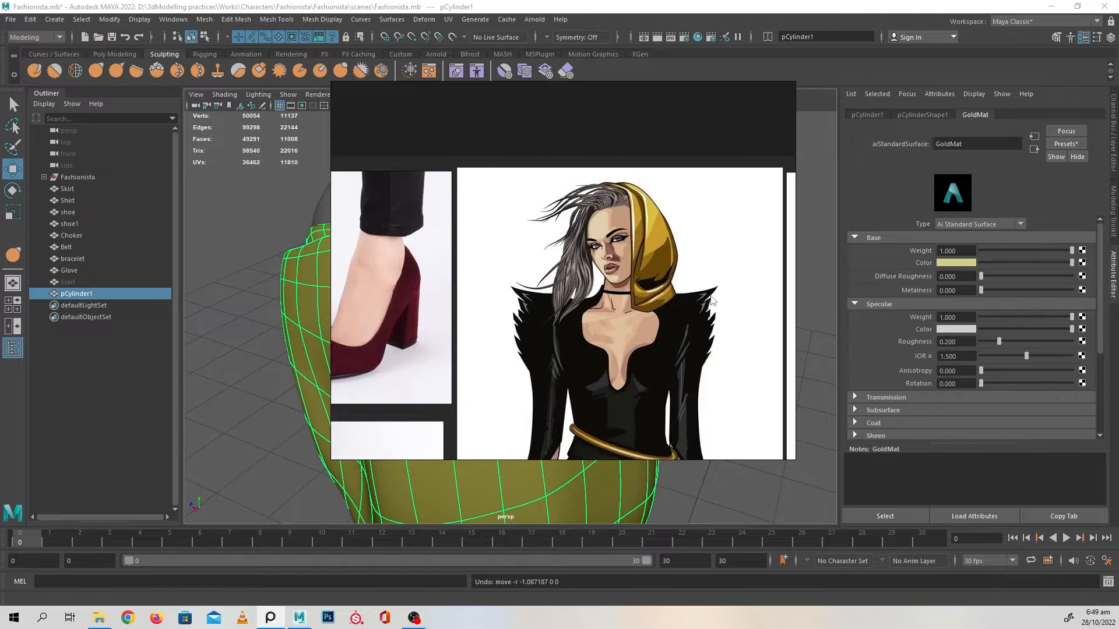
{"action": "middle_click_drag", "start_coordinate": [732, 291], "coordinate": [721, 220]}
{"action": "right_click_drag", "start_coordinate": [725, 277], "coordinate": [0, 326]}
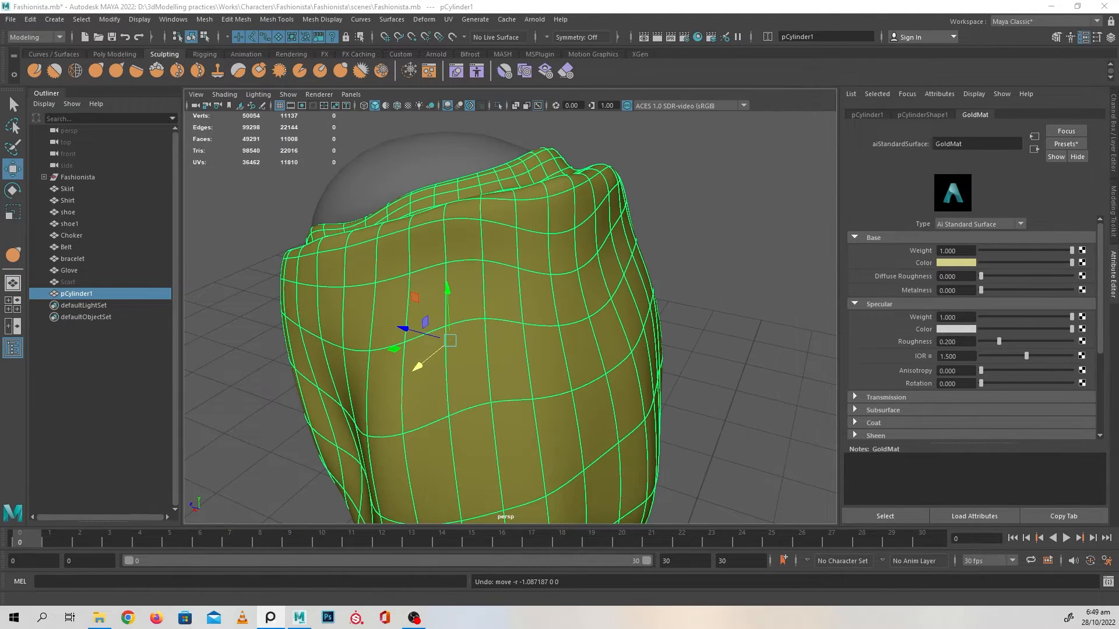
- Deselect the headscarf and examine the whole dressed character's silhouette and gold accessories from the front and sides
{"action": "scroll", "coordinate": [626, 346], "scroll_direction": "down", "scroll_amount": 3}
{"action": "left_click_drag", "start_coordinate": [627, 348], "coordinate": [740, 375], "text": "alt"}
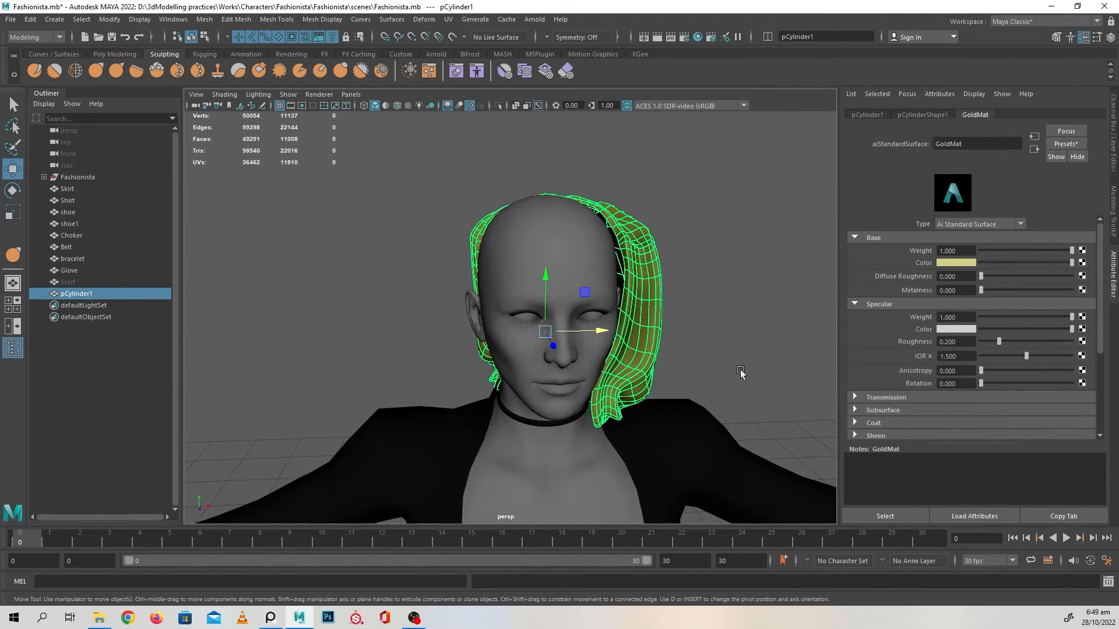
{"action": "left_click", "coordinate": [741, 374]}
{"action": "middle_click_drag", "start_coordinate": [641, 374], "coordinate": [578, 313], "text": "alt"}
{"action": "scroll", "coordinate": [577, 316], "scroll_direction": "down", "scroll_amount": 4}
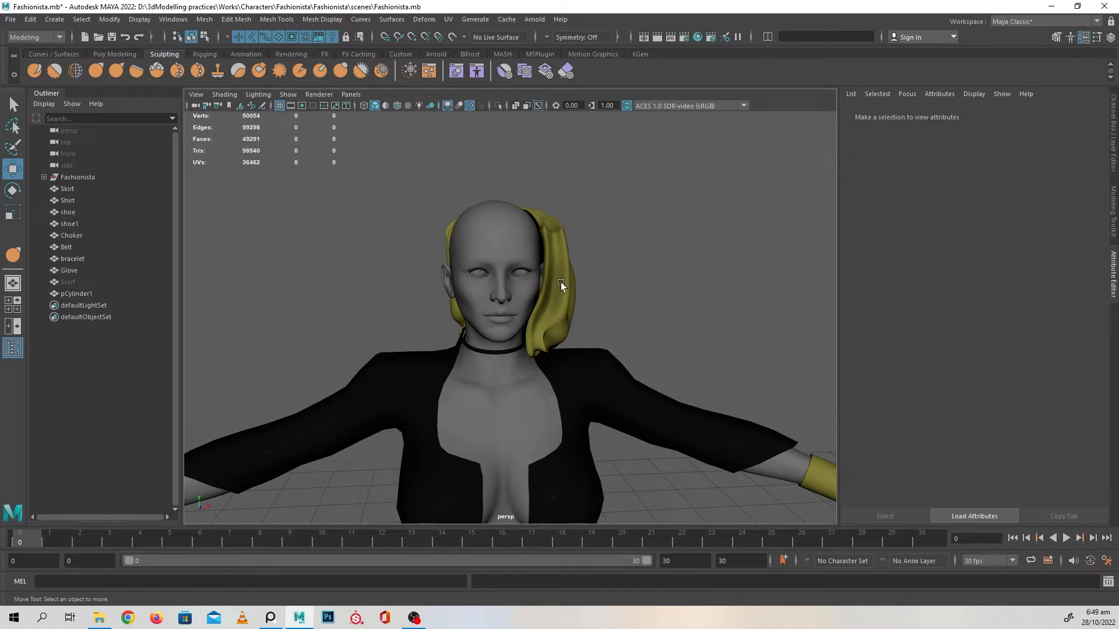
{"action": "middle_click_drag", "start_coordinate": [660, 339], "coordinate": [627, 303], "text": "alt"}
{"action": "scroll", "coordinate": [629, 312], "scroll_direction": "down", "scroll_amount": 4}
{"action": "left_click_drag", "start_coordinate": [632, 320], "coordinate": [537, 329], "text": "alt"}
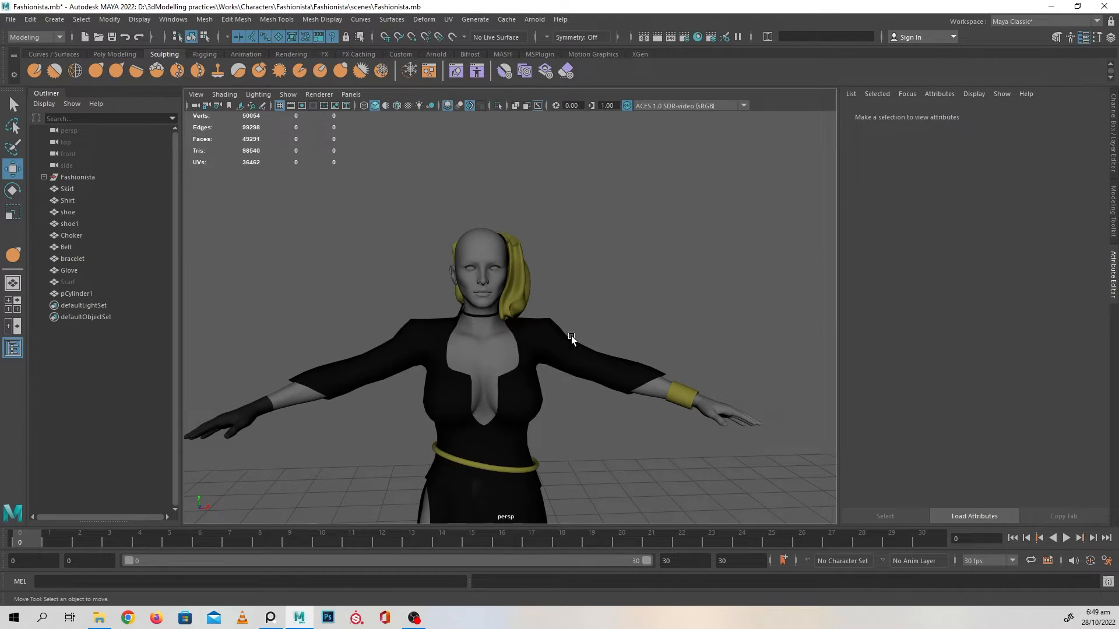
{"action": "left_click_drag", "start_coordinate": [571, 336], "coordinate": [543, 268], "text": "alt"}
{"action": "right_click_drag", "start_coordinate": [523, 269], "coordinate": [617, 361], "text": "alt"}
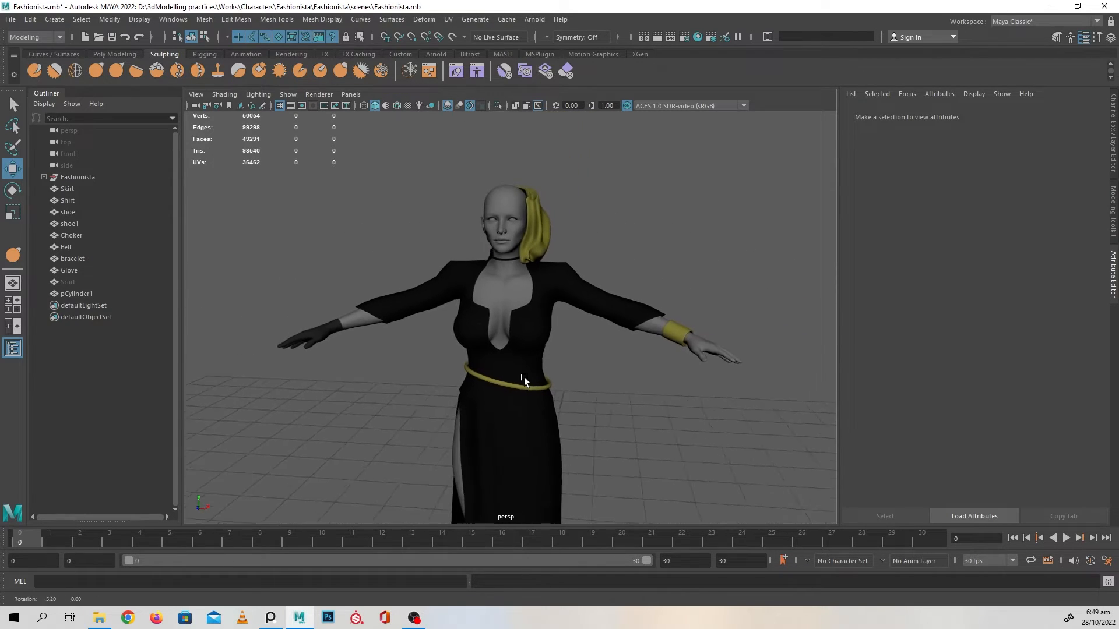
{"action": "left_click_drag", "start_coordinate": [618, 362], "coordinate": [570, 366], "text": "alt"}
{"action": "right_click_drag", "start_coordinate": [570, 366], "coordinate": [606, 355], "text": "alt"}
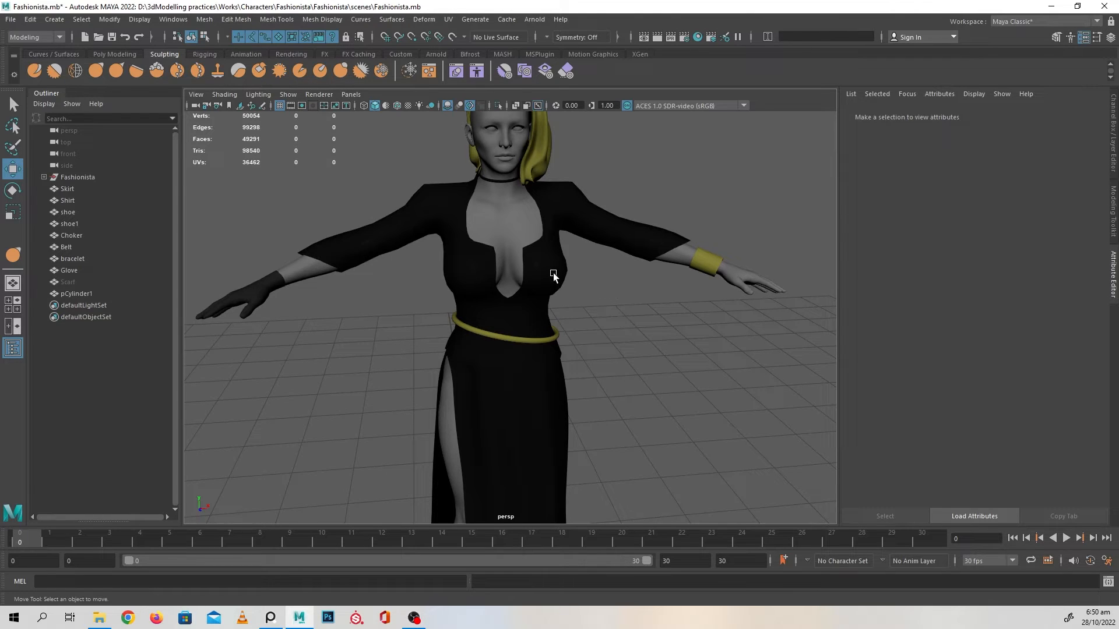
- Apply the mesh Smooth operation to the Shirt and deselect it
{"action": "left_click", "coordinate": [554, 242]}
{"action": "left_click", "coordinate": [115, 54]}
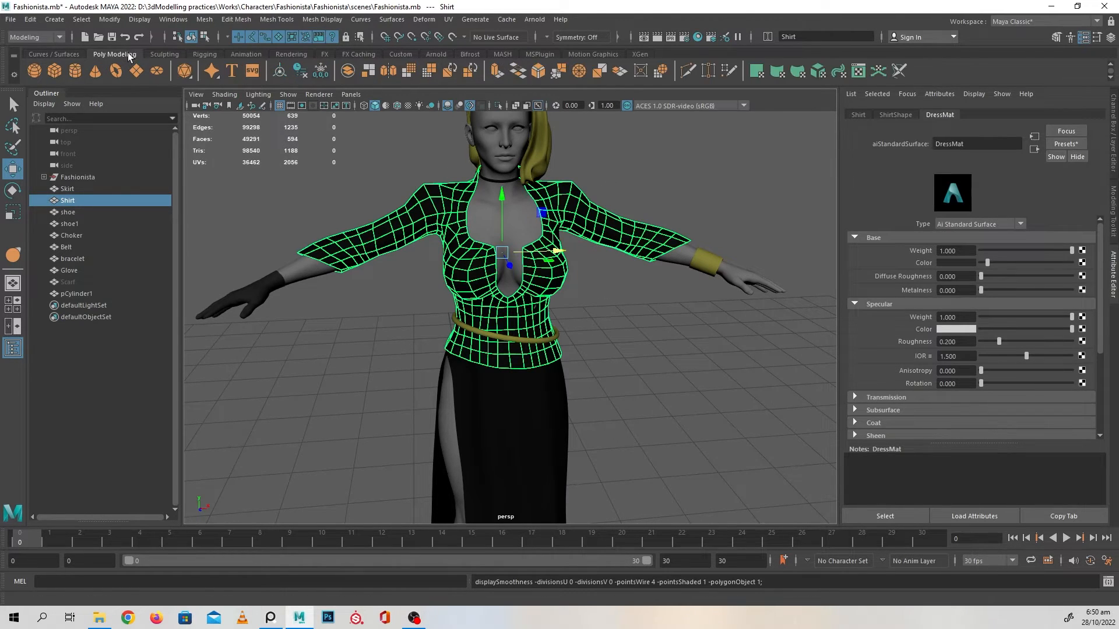
{"action": "left_click", "coordinate": [409, 73]}
{"action": "key", "text": "w"}
{"action": "left_click", "coordinate": [620, 301]}
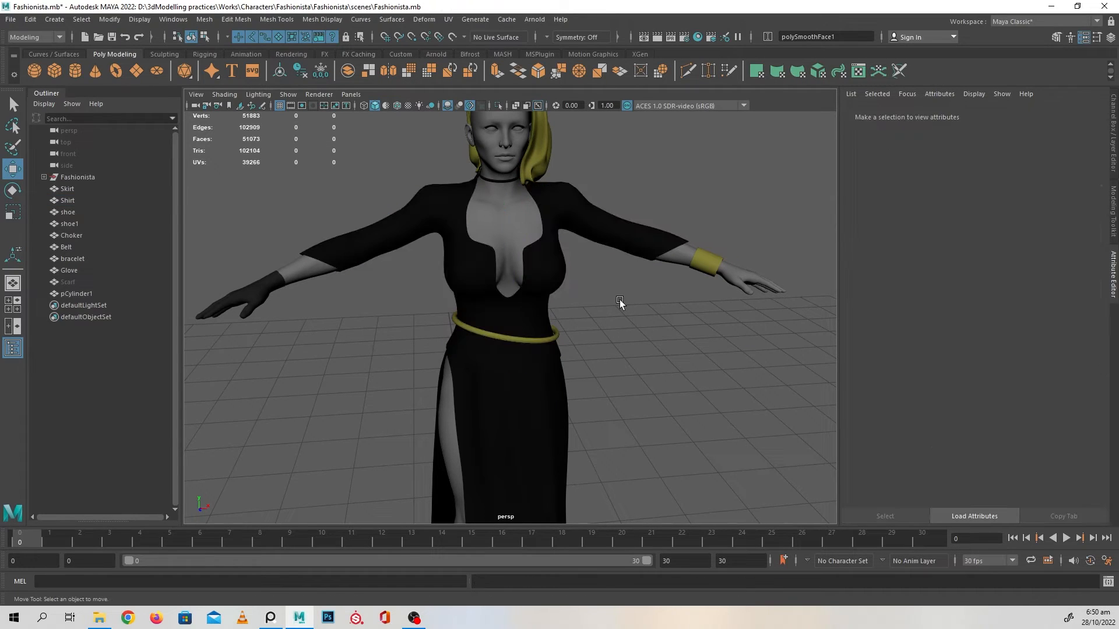
- Turn off the Skirt's smooth preview, apply the mesh Smooth operation to it and deselect it
{"action": "scroll", "coordinate": [652, 381], "scroll_direction": "up", "scroll_amount": 1}
{"action": "left_click", "coordinate": [535, 407]}
{"action": "key", "text": "1"}
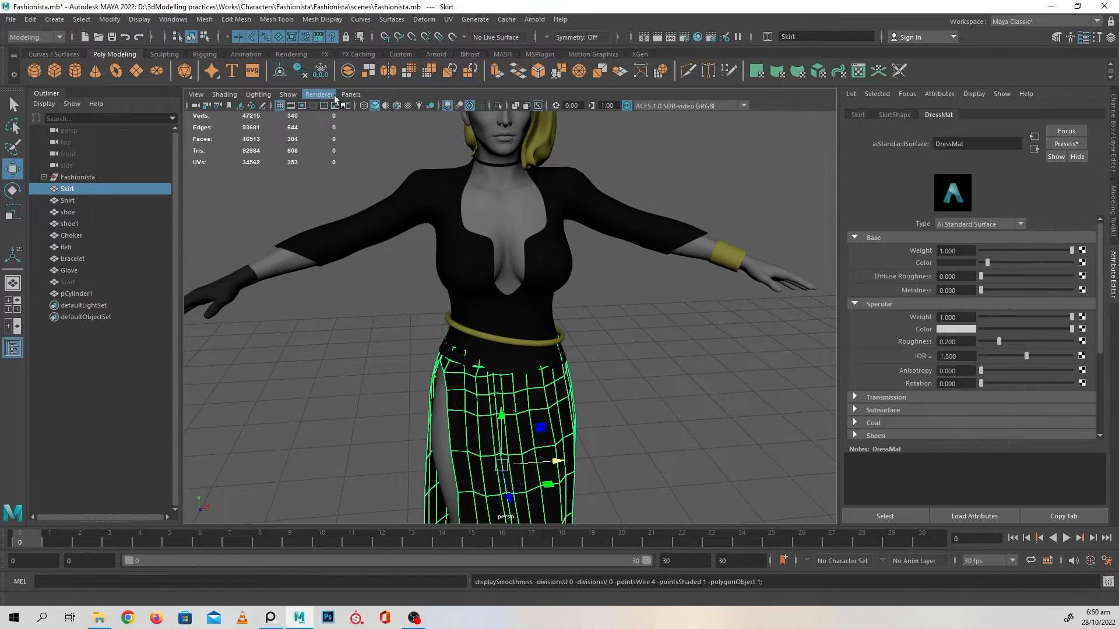
{"action": "left_click", "coordinate": [410, 72]}
{"action": "left_click", "coordinate": [635, 441]}
- Turn off the smooth preview on the gold bracelet, smooth its mesh and deselect it
{"action": "middle_click_drag", "start_coordinate": [658, 373], "coordinate": [662, 249], "text": "alt"}
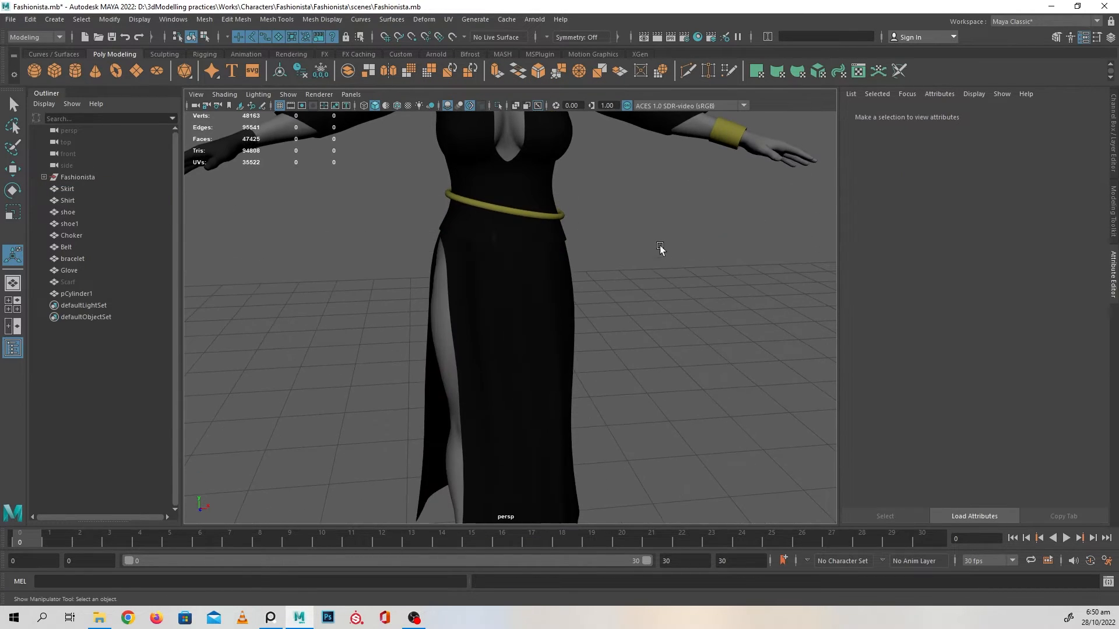
{"action": "left_click_drag", "start_coordinate": [647, 324], "coordinate": [621, 326], "text": "alt"}
{"action": "middle_click_drag", "start_coordinate": [630, 331], "coordinate": [589, 456], "text": "alt"}
{"action": "left_click_drag", "start_coordinate": [589, 456], "coordinate": [630, 444], "text": "alt"}
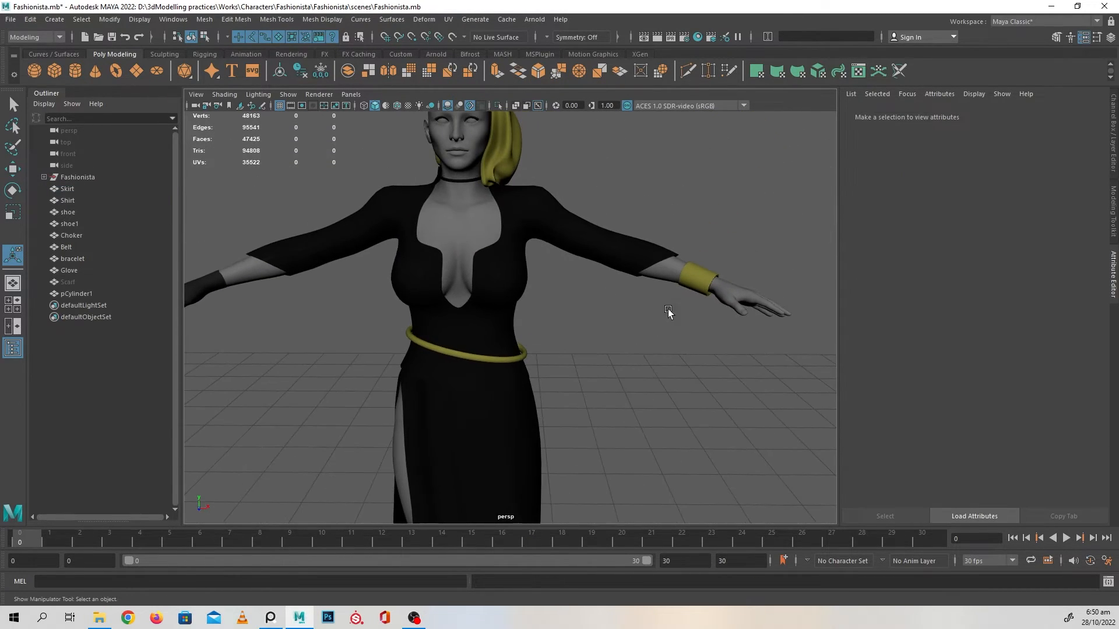
{"action": "left_click", "coordinate": [695, 283]}
{"action": "key", "text": "1"}
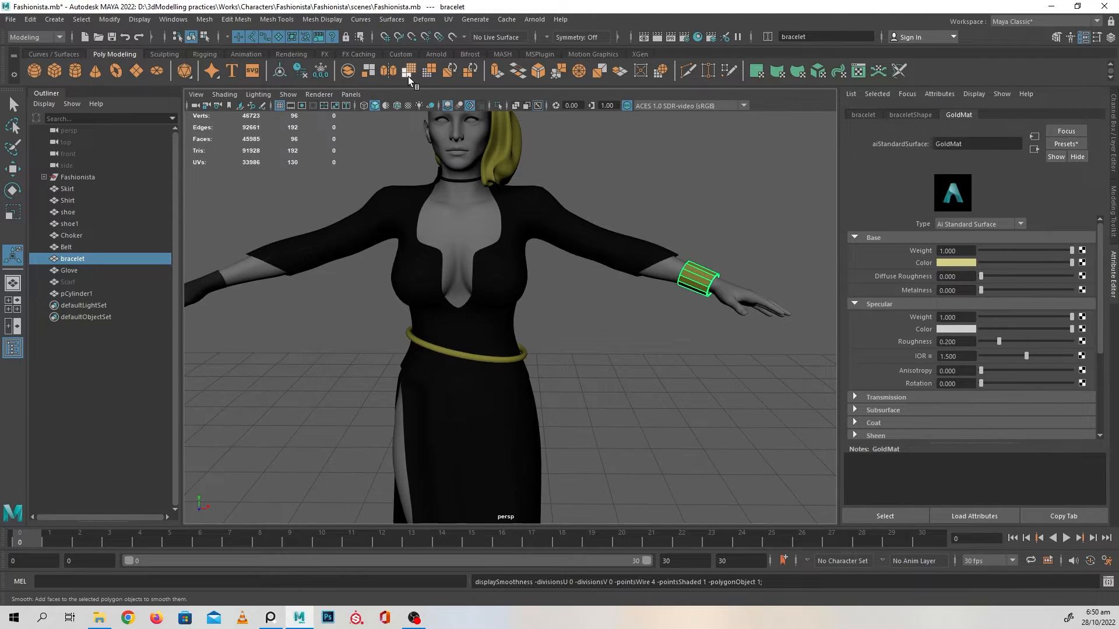
{"action": "key", "text": "g"}
{"action": "left_click", "coordinate": [600, 362]}
- Apply the mesh Smooth operation to the gold headscarf in place of its smooth preview, and deselect it
{"action": "middle_click_drag", "start_coordinate": [600, 361], "coordinate": [696, 394], "text": "alt"}
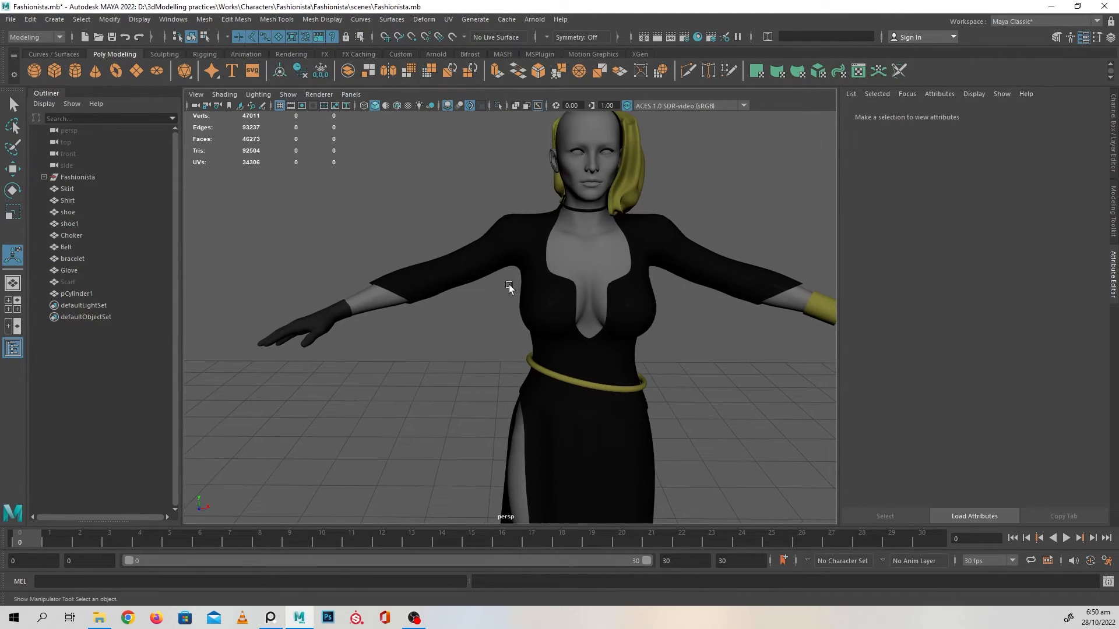
{"action": "middle_click_drag", "start_coordinate": [509, 285], "coordinate": [498, 340], "text": "alt"}
{"action": "left_click", "coordinate": [557, 261]}
{"action": "left_click", "coordinate": [633, 291]}
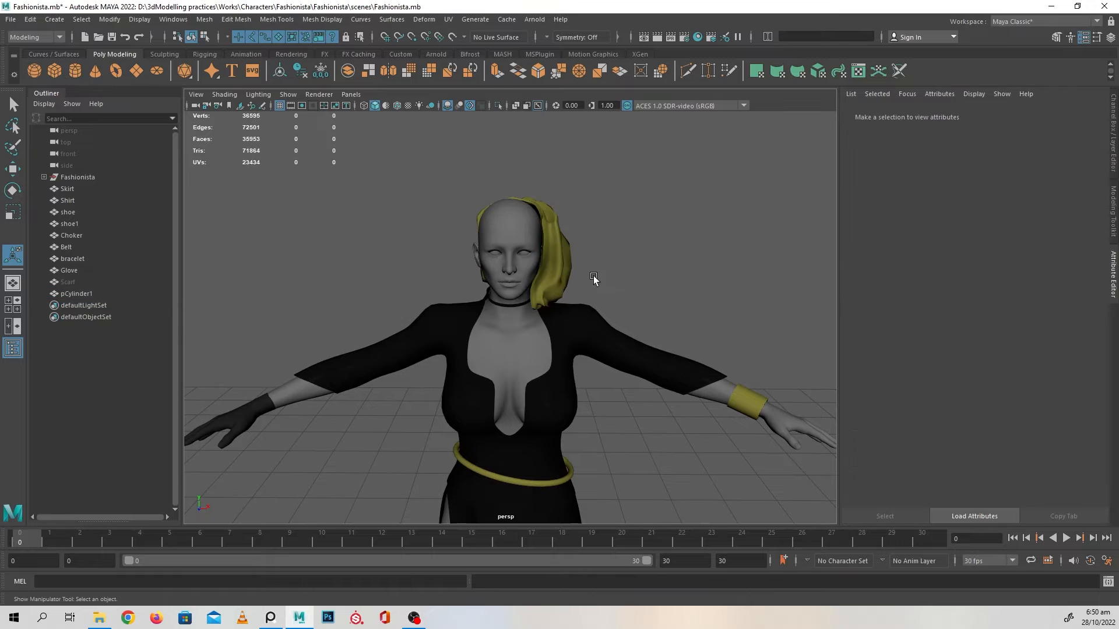
{"action": "left_click", "coordinate": [562, 265]}
{"action": "mouse_move", "coordinate": [662, 304]}
{"action": "left_mouse_down", "text": "alt"}
{"action": "mouse_move", "coordinate": [560, 306]}
{"action": "mouse_move", "coordinate": [665, 314]}
{"action": "left_mouse_up", "text": "alt"}
{"action": "left_click", "coordinate": [662, 303]}
{"action": "left_click", "coordinate": [548, 280]}
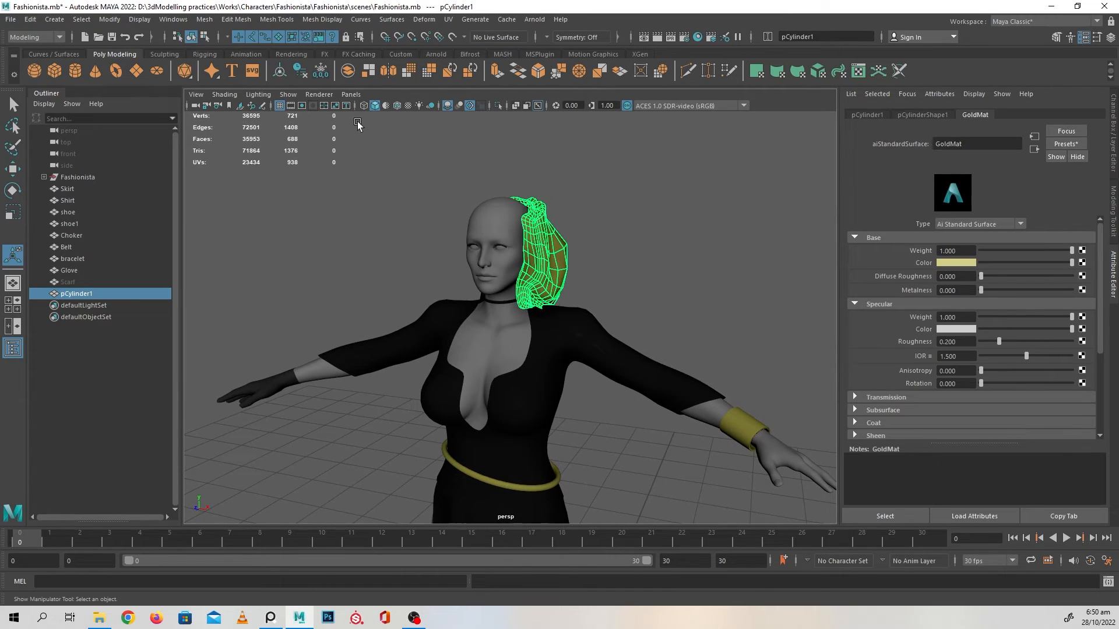
{"action": "left_click", "coordinate": [409, 71]}
{"action": "left_click", "coordinate": [669, 255]}
- Examine the smoothed headscarf and the character's dressed upper body from the front and sides
{"action": "scroll", "coordinate": [601, 291], "scroll_direction": "down", "scroll_amount": 3}
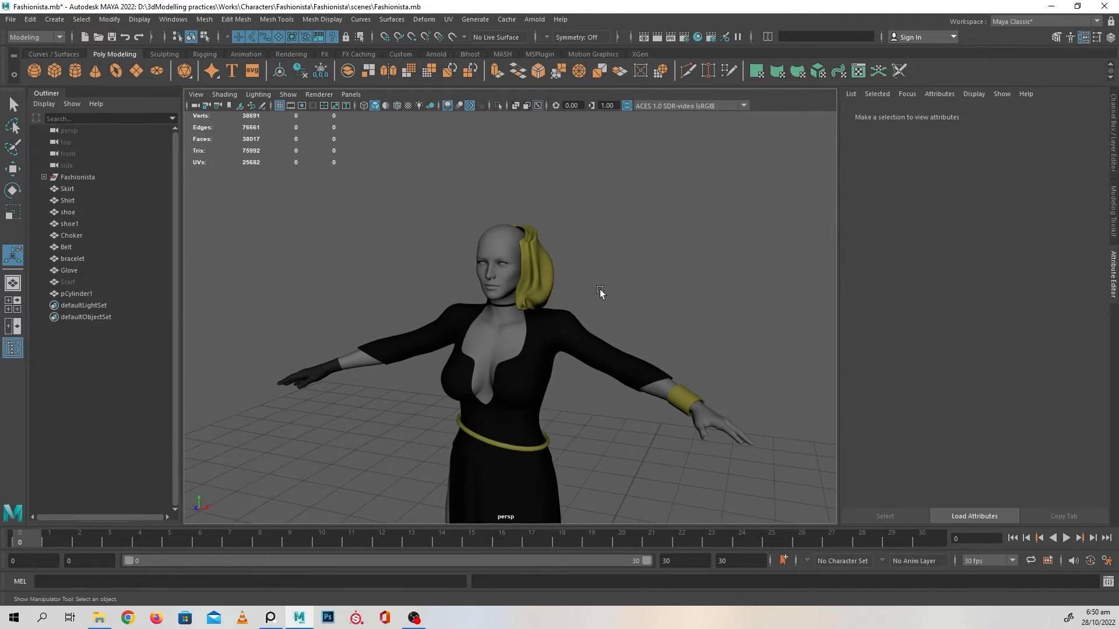
{"action": "left_click_drag", "start_coordinate": [599, 292], "coordinate": [629, 303], "text": "alt"}
{"action": "middle_click_drag", "start_coordinate": [630, 303], "coordinate": [619, 292], "text": "alt"}
{"action": "left_click_drag", "start_coordinate": [615, 298], "coordinate": [594, 281], "text": "alt"}
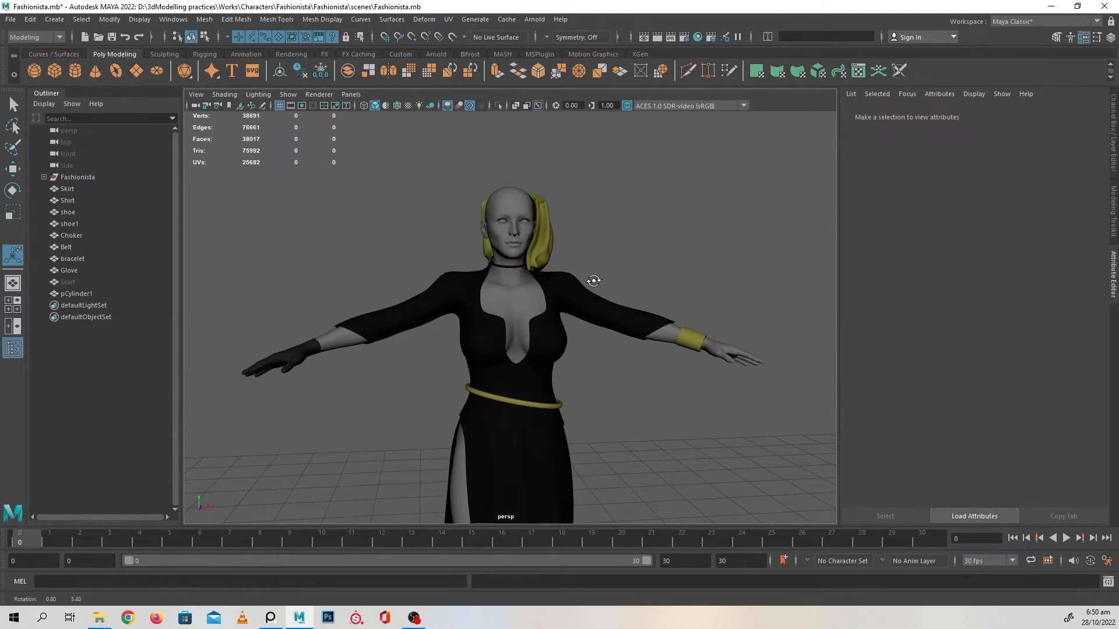
{"action": "middle_click_drag", "start_coordinate": [557, 284], "coordinate": [523, 380], "text": "alt"}
{"action": "right_click_drag", "start_coordinate": [523, 380], "coordinate": [677, 419], "text": "alt"}
{"action": "left_click_drag", "start_coordinate": [584, 360], "coordinate": [502, 334], "text": "alt"}
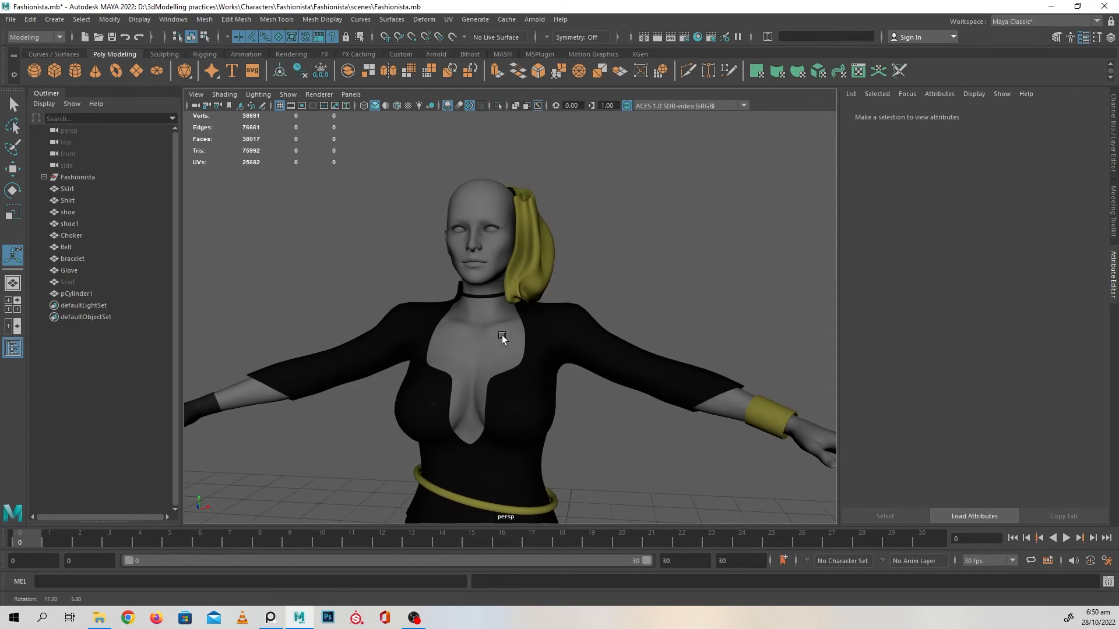
- Turn off the smooth preview on the neck choker, repeat the mesh Smooth operation on it and deselect it
{"action": "right_click_drag", "start_coordinate": [502, 335], "coordinate": [700, 408], "text": "alt"}
{"action": "left_click", "coordinate": [432, 230]}
{"action": "right_click_drag", "start_coordinate": [442, 267], "coordinate": [466, 315], "text": "alt"}
{"action": "key", "text": "1"}
{"action": "key", "text": "g"}
{"action": "left_click", "coordinate": [715, 257]}
- Turn off the gold Belt's smooth preview, smooth its mesh with 1 division and deselect it
{"action": "right_click_drag", "start_coordinate": [714, 257], "coordinate": [574, 367], "text": "alt"}
{"action": "middle_click_drag", "start_coordinate": [574, 368], "coordinate": [591, 229], "text": "alt"}
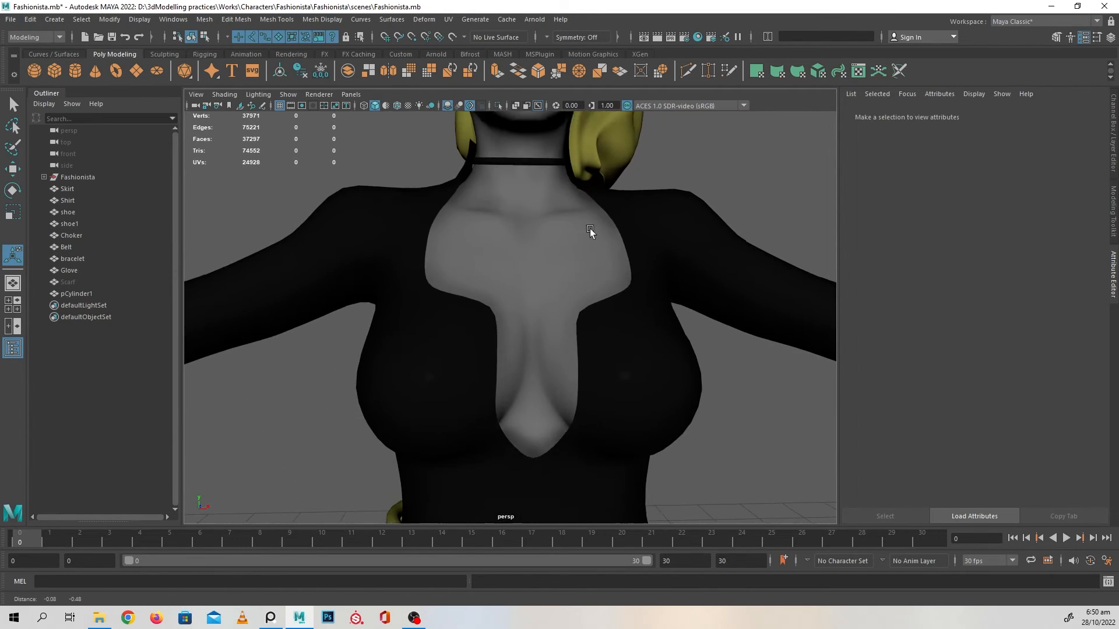
{"action": "right_click_drag", "start_coordinate": [591, 229], "coordinate": [544, 395], "text": "alt"}
{"action": "middle_click_drag", "start_coordinate": [544, 394], "coordinate": [540, 317], "text": "alt"}
{"action": "left_click_drag", "start_coordinate": [540, 317], "coordinate": [526, 293], "text": "alt"}
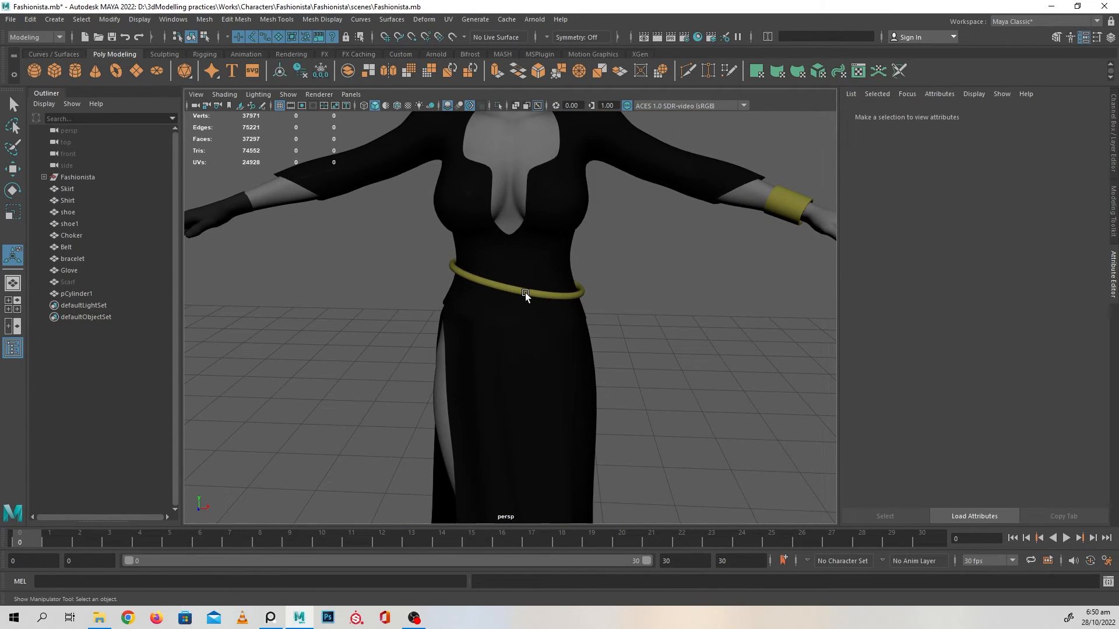
{"action": "right_click_drag", "start_coordinate": [526, 292], "coordinate": [537, 218], "text": "alt"}
{"action": "left_click", "coordinate": [534, 238]}
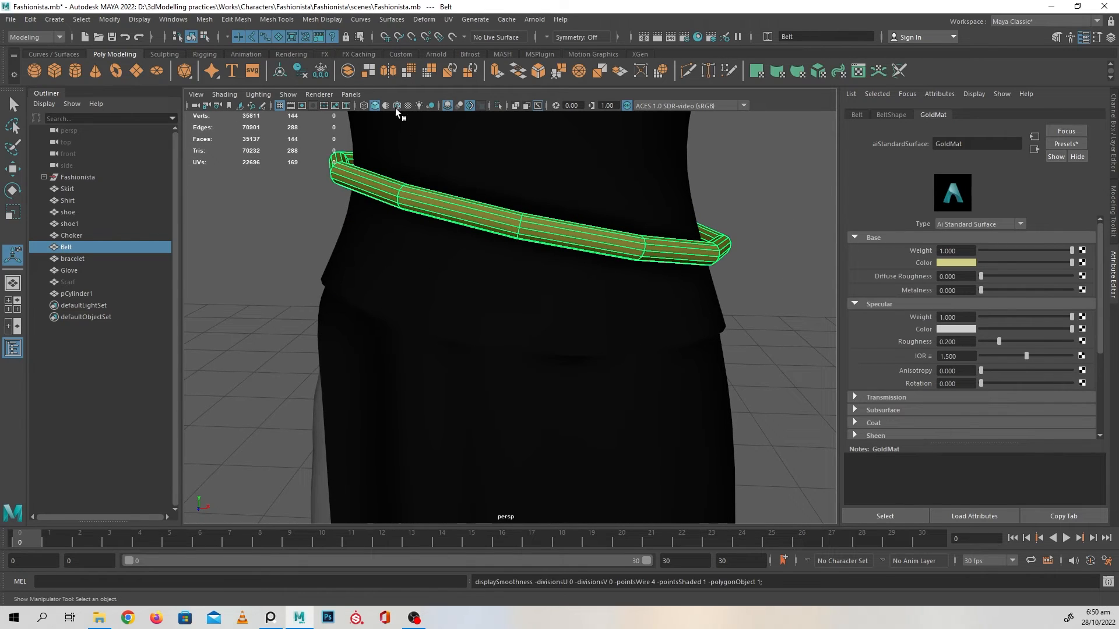
{"action": "left_click", "coordinate": [400, 69]}
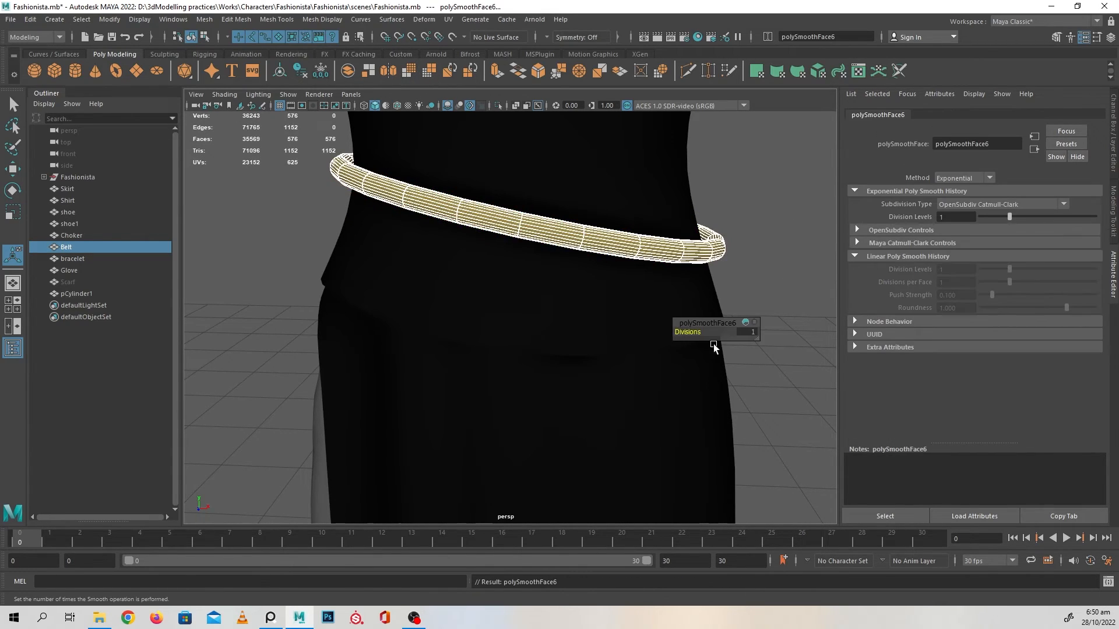
{"action": "right_click_drag", "start_coordinate": [699, 315], "coordinate": [529, 287], "text": "alt"}
{"action": "left_click", "coordinate": [676, 268]}
- Save the scene, rename the headscarf object pCylinder1 as Scarf1 and deselect it
{"action": "left_click_drag", "start_coordinate": [529, 287], "coordinate": [485, 282], "text": "alt"}
{"action": "right_click_drag", "start_coordinate": [485, 283], "coordinate": [517, 306], "text": "alt"}
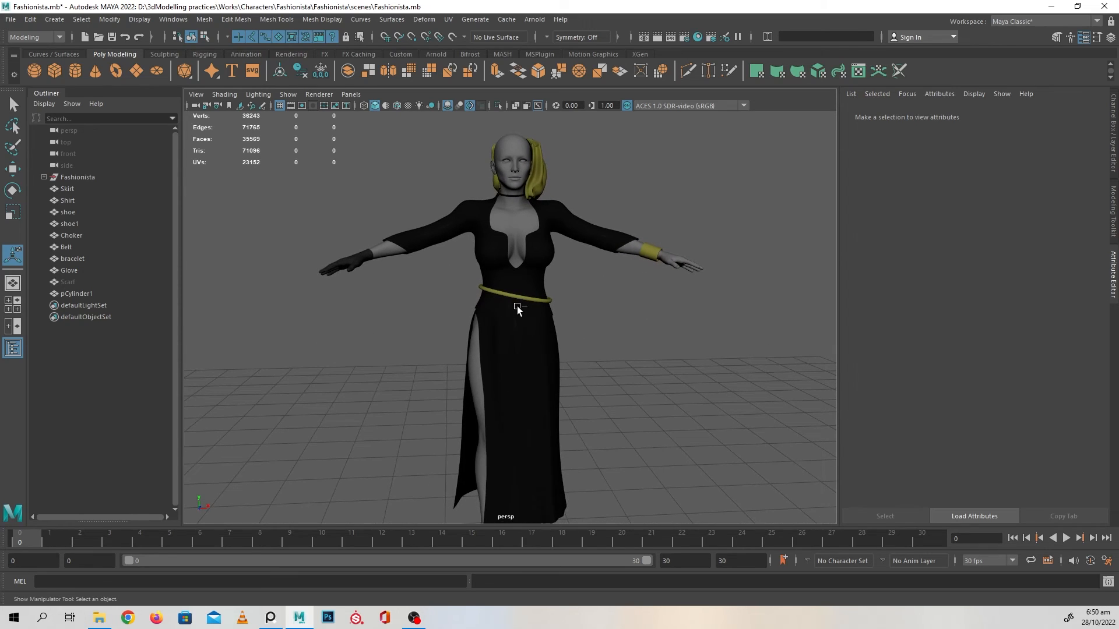
{"action": "key", "text": "ctrl+s"}
{"action": "left_click", "coordinate": [74, 294]}
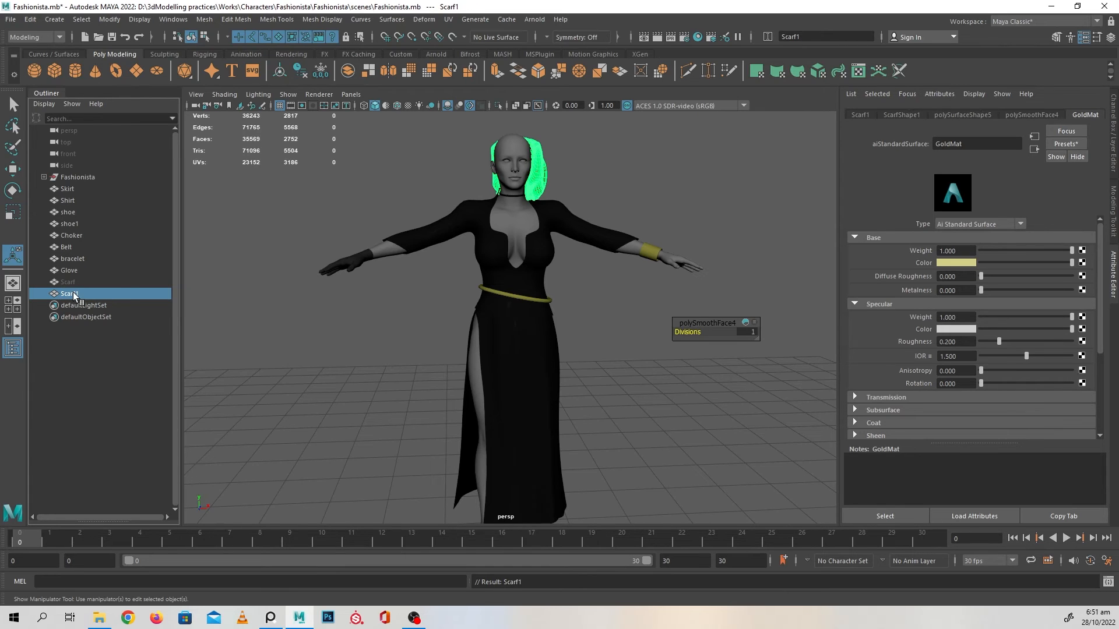
{"action": "left_click", "coordinate": [621, 194]}
- Examine the finished outfit on the whole character, from the headscarf close up to the back, front and full-length views
{"action": "right_click_drag", "start_coordinate": [620, 194], "coordinate": [664, 335], "text": "alt"}
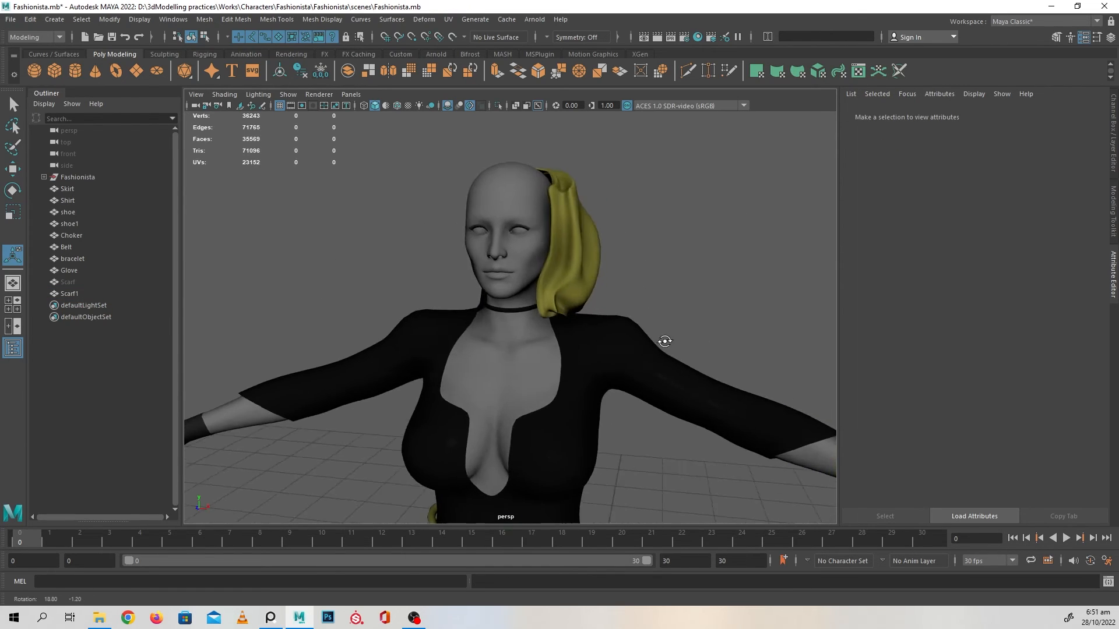
{"action": "left_click_drag", "start_coordinate": [665, 335], "coordinate": [697, 327], "text": "alt"}
{"action": "right_click_drag", "start_coordinate": [697, 327], "coordinate": [579, 295], "text": "alt"}
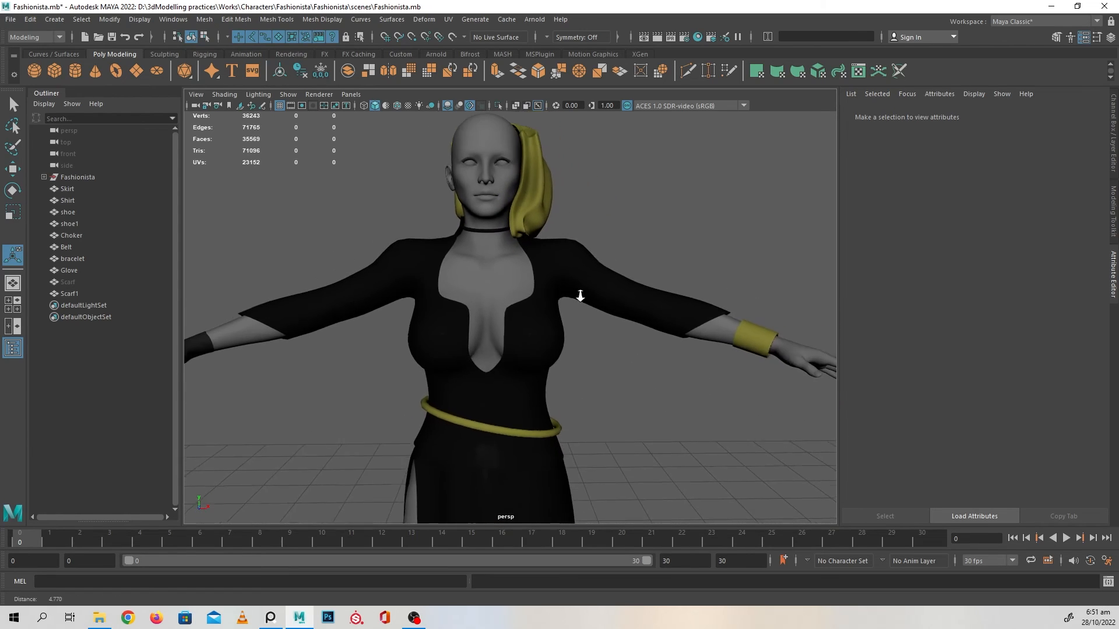
{"action": "left_click_drag", "start_coordinate": [579, 295], "coordinate": [317, 332], "text": "alt"}
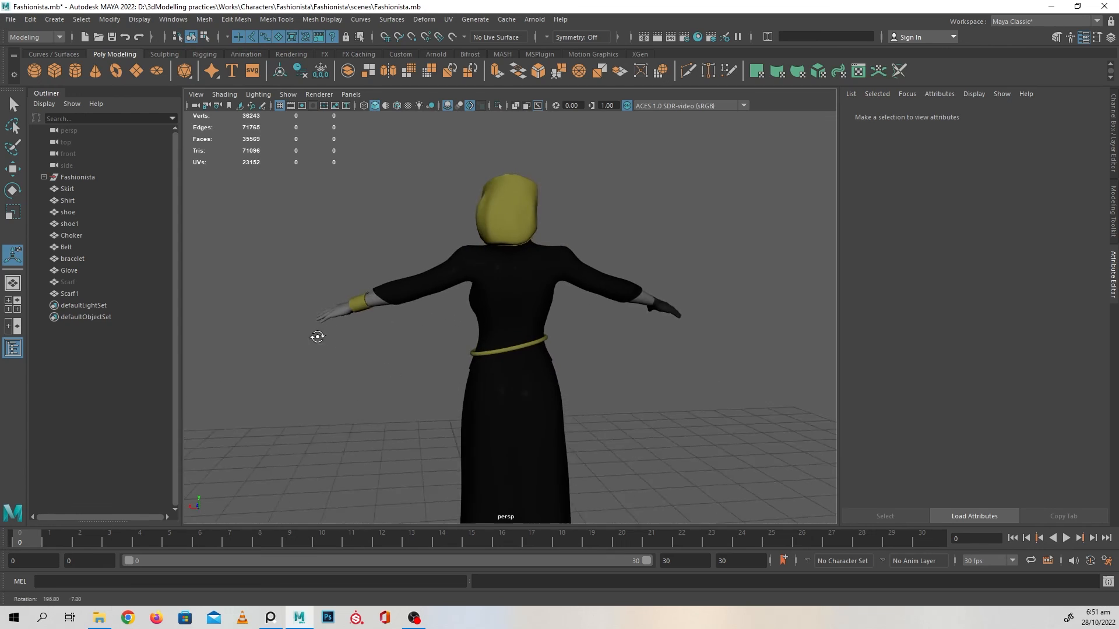
{"action": "middle_click_drag", "start_coordinate": [317, 332], "coordinate": [463, 387], "text": "alt"}
{"action": "left_click_drag", "start_coordinate": [462, 387], "coordinate": [544, 380], "text": "alt"}
{"action": "left_click_drag", "start_coordinate": [428, 383], "coordinate": [632, 377], "text": "alt"}
{"action": "middle_click_drag", "start_coordinate": [632, 377], "coordinate": [660, 290], "text": "alt"}
{"action": "right_click_drag", "start_coordinate": [659, 290], "coordinate": [592, 327], "text": "alt"}
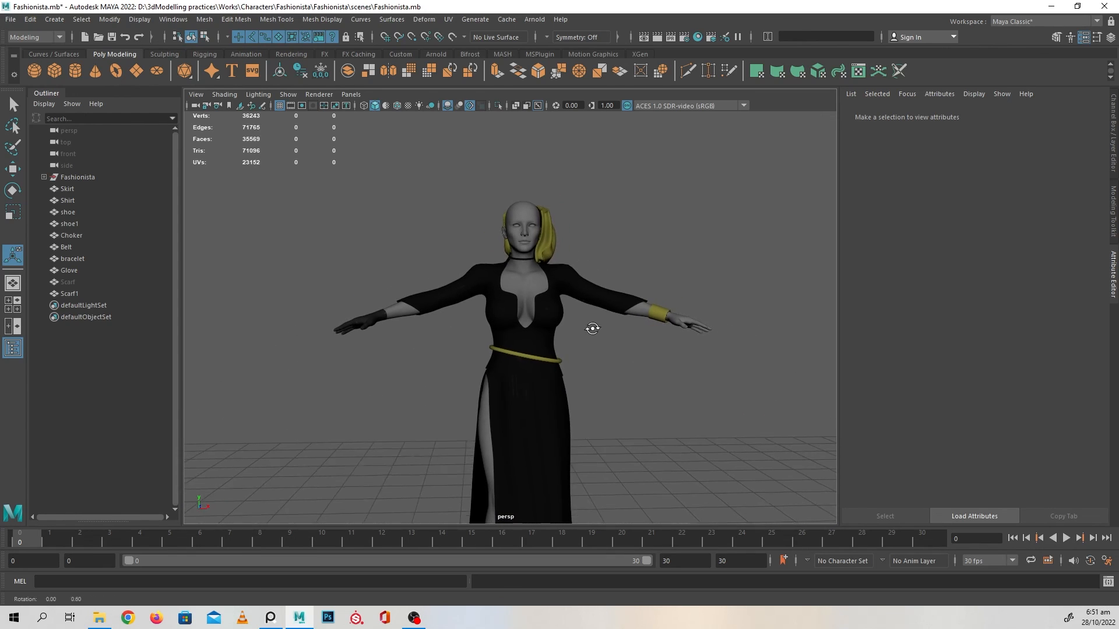
{"action": "middle_click_drag", "start_coordinate": [615, 376], "coordinate": [615, 340], "text": "alt"}
{"action": "right_click_drag", "start_coordinate": [614, 344], "coordinate": [552, 358], "text": "alt"}
{"action": "middle_click_drag", "start_coordinate": [622, 381], "coordinate": [610, 336], "text": "alt"}
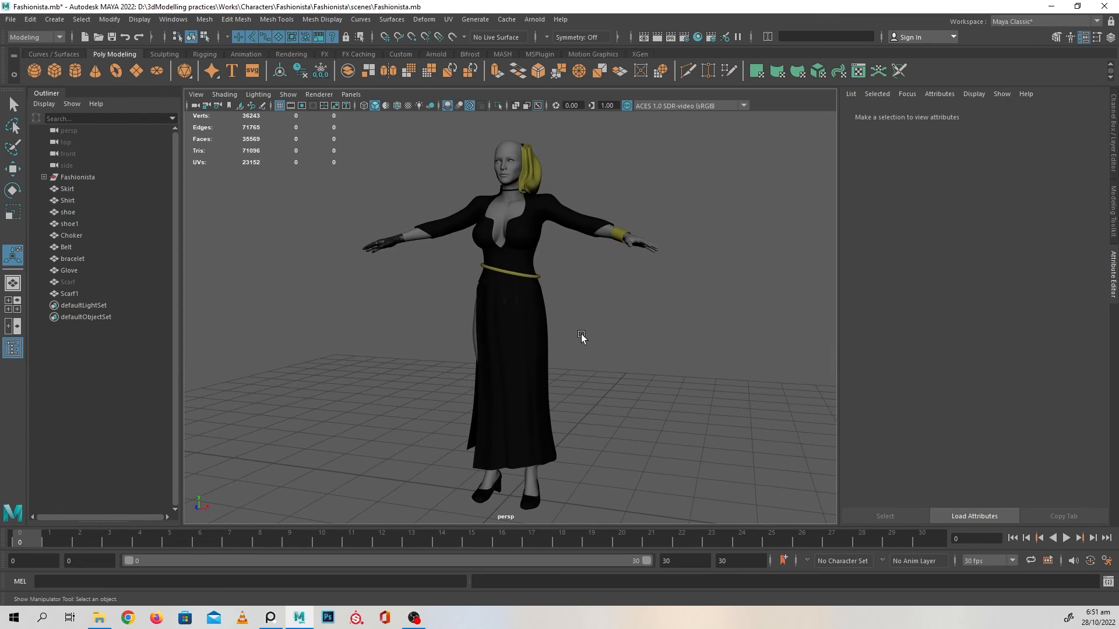